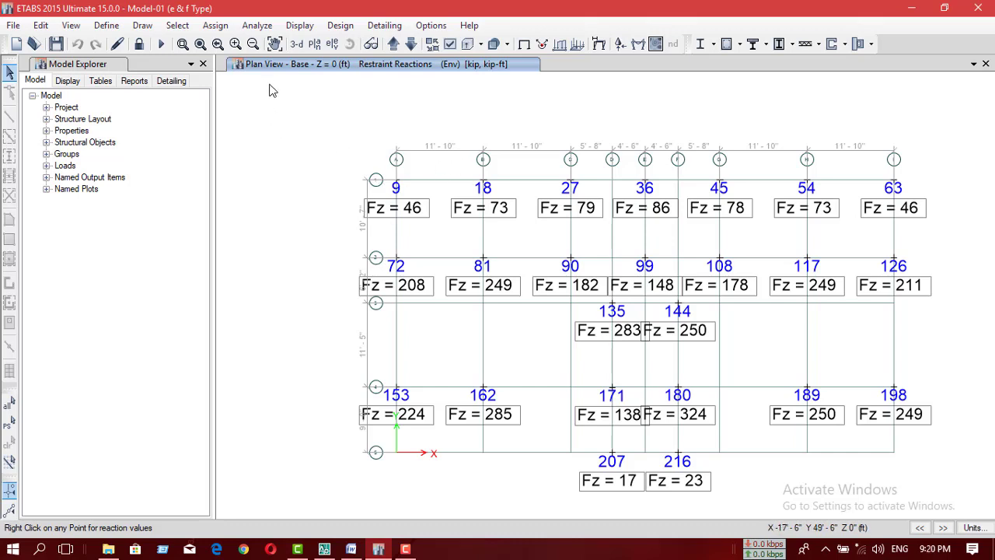
Step: Switch the plan view to the 5th Floor Roof story level
{"action": "left_click", "coordinate": [314, 43]}
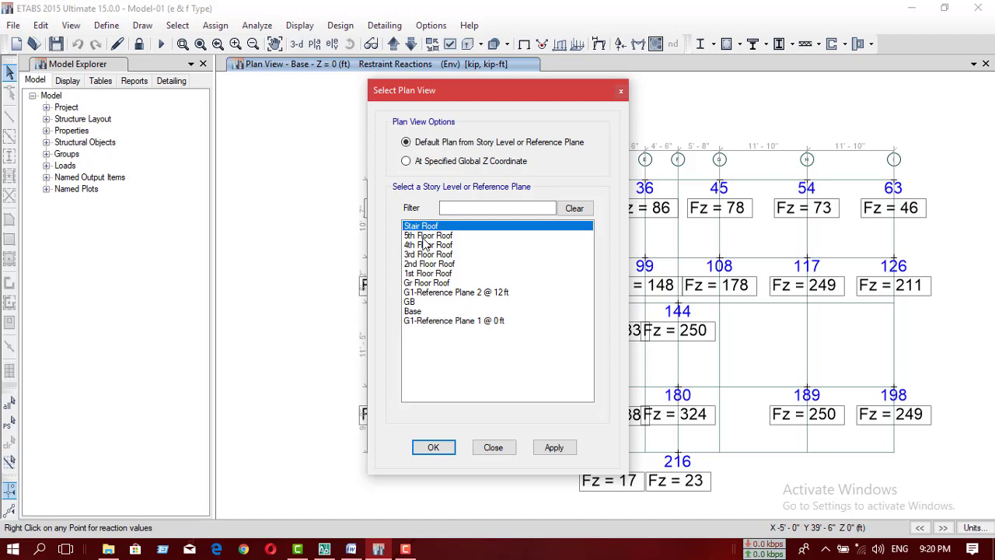
{"action": "left_click", "coordinate": [428, 235]}
{"action": "left_click", "coordinate": [433, 448]}
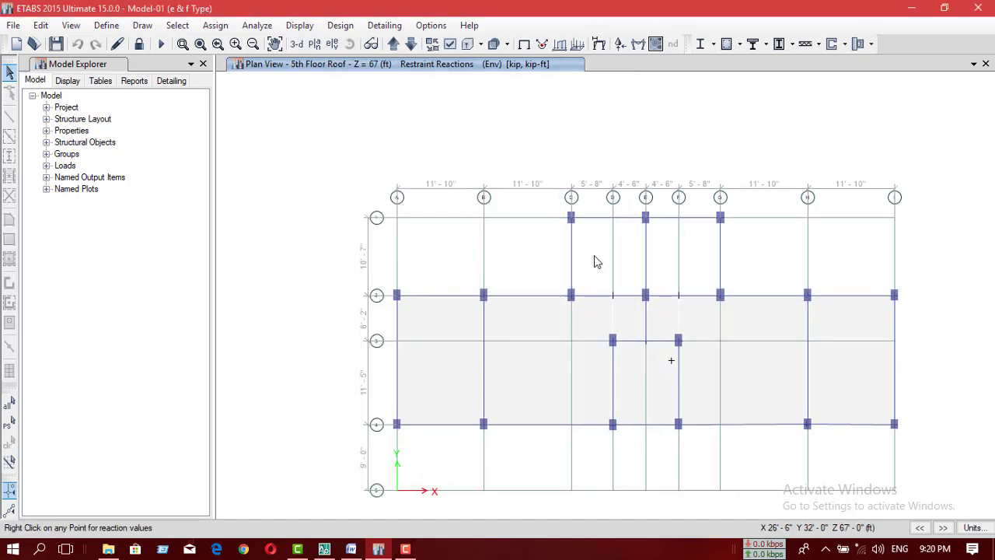
Step: Select the outer corner column joints at grid intersections I-2, I-4, A-4 and A-2 on the 5th Floor Roof plan
{"action": "right_click", "coordinate": [572, 217]}
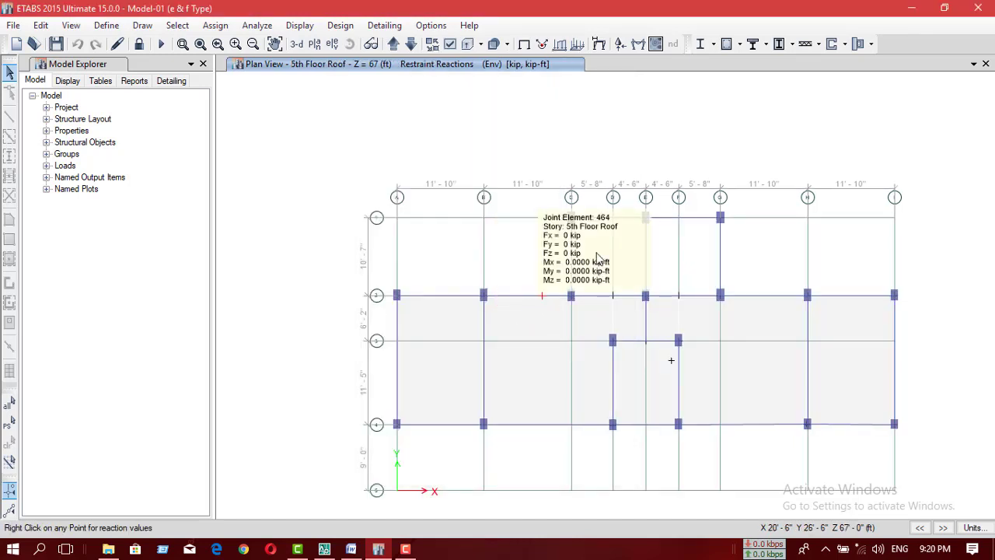
{"action": "right_click", "coordinate": [926, 310]}
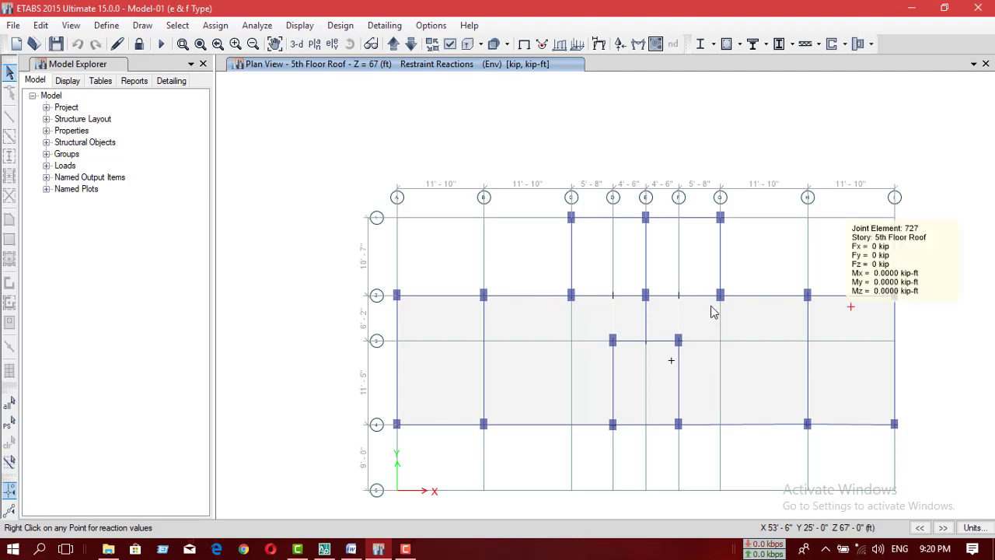
{"action": "right_click", "coordinate": [572, 223]}
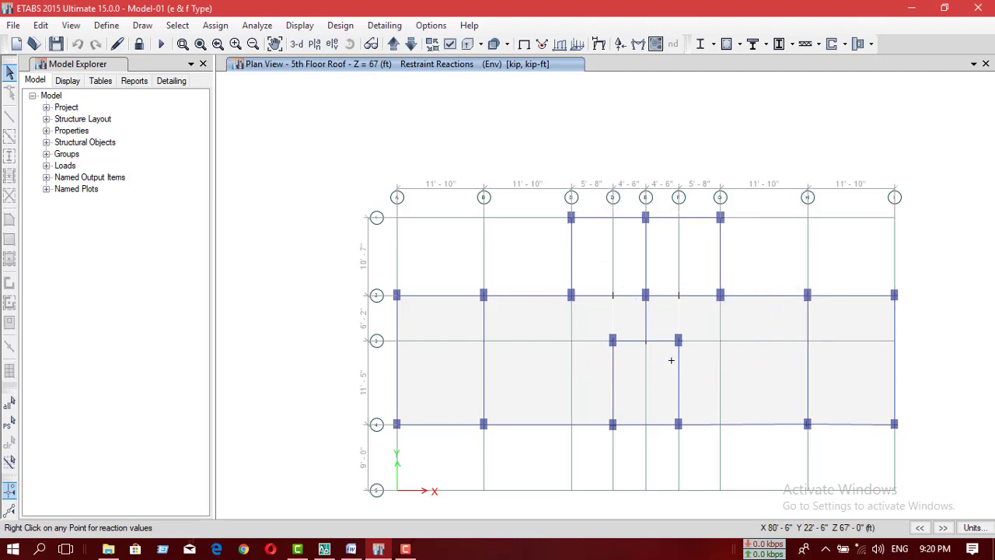
{"action": "right_click", "coordinate": [917, 323]}
{"action": "mouse_move", "coordinate": [896, 302]}
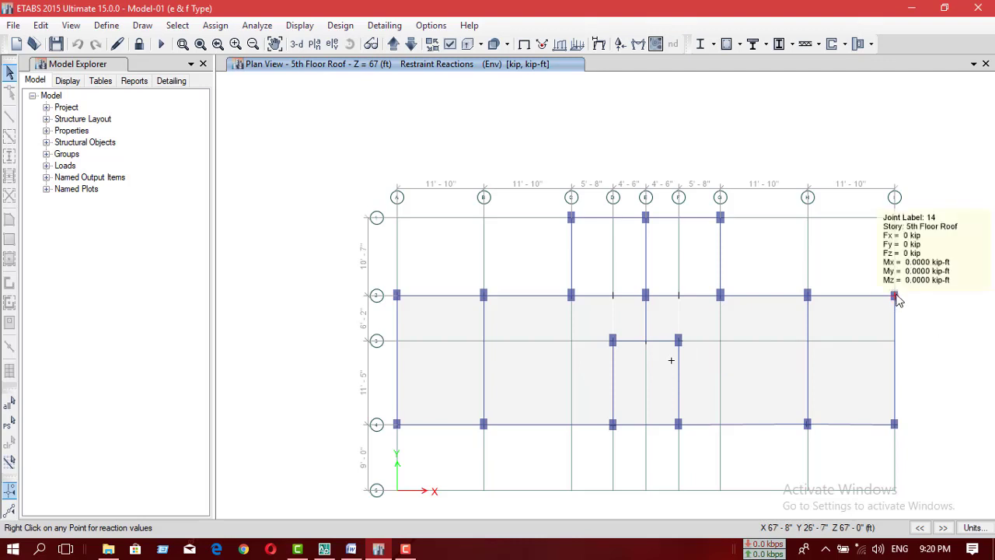
{"action": "right_click", "coordinate": [895, 424]}
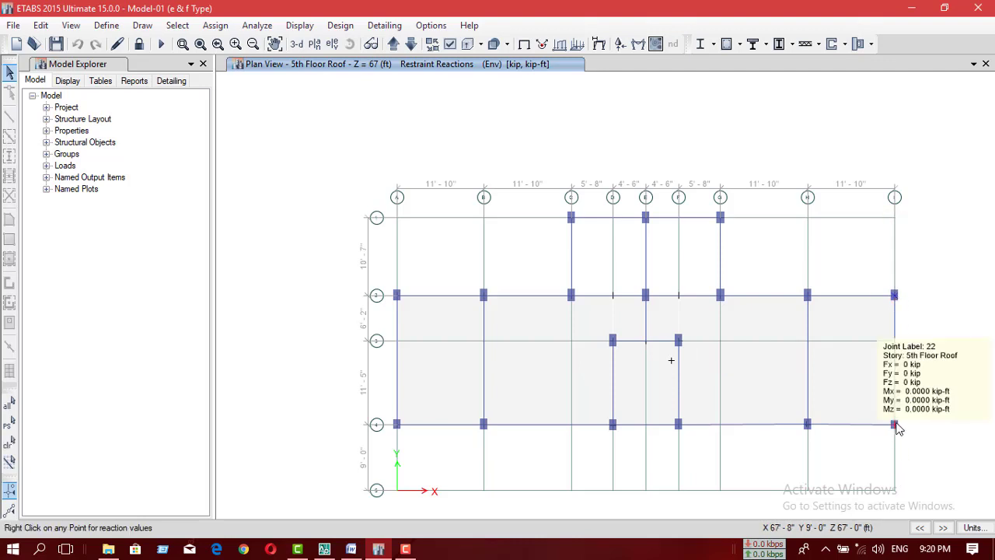
{"action": "right_click", "coordinate": [396, 424]}
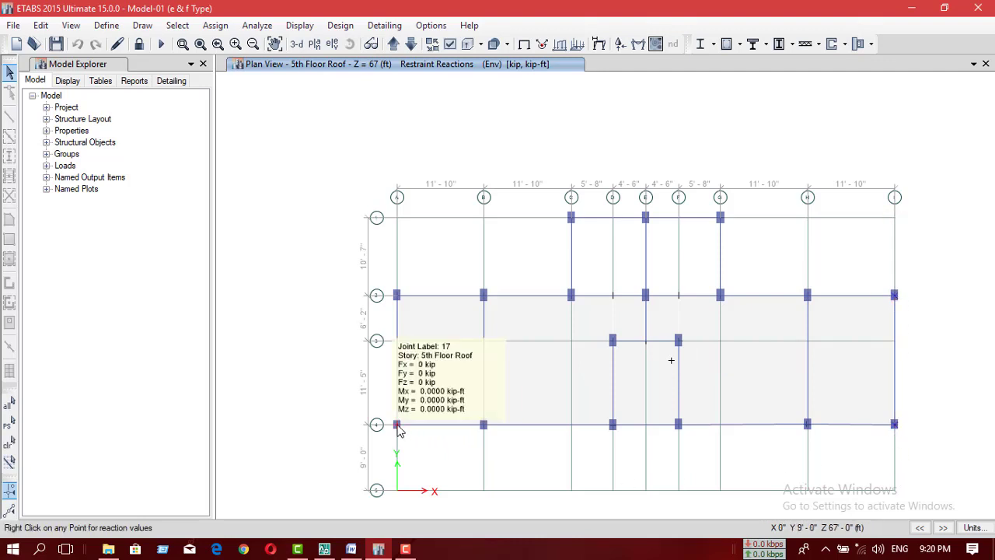
{"action": "right_click", "coordinate": [396, 297]}
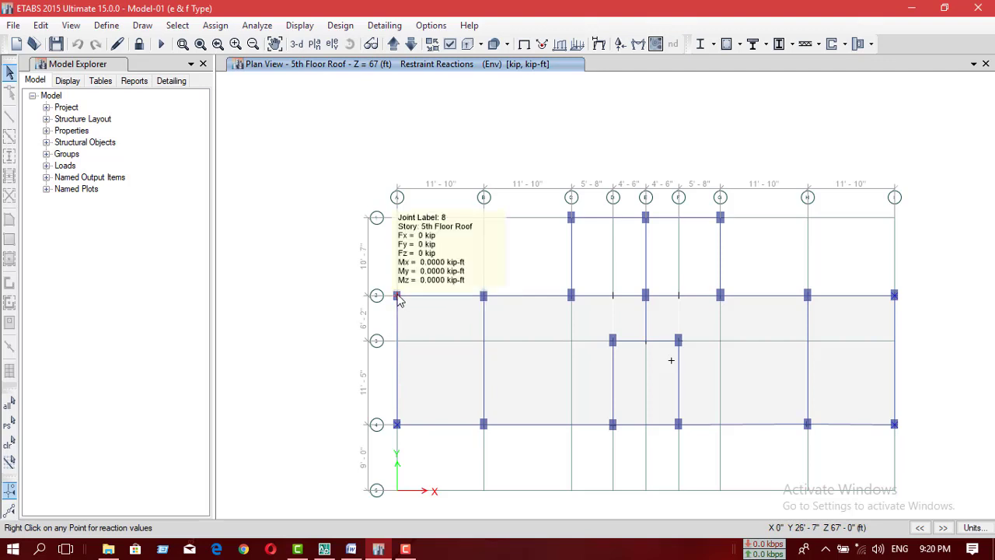
Step: Add the column joints at grid intersections C-1, G-1, G-2, C-2, D-4 and F-4 to the selection
{"action": "right_click", "coordinate": [572, 219]}
{"action": "right_click", "coordinate": [614, 220]}
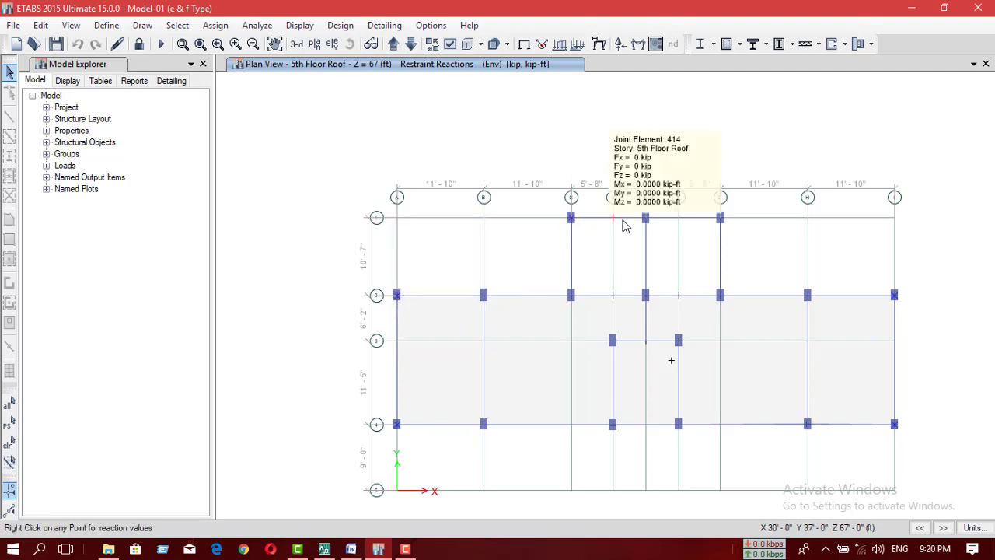
{"action": "right_click", "coordinate": [719, 220]}
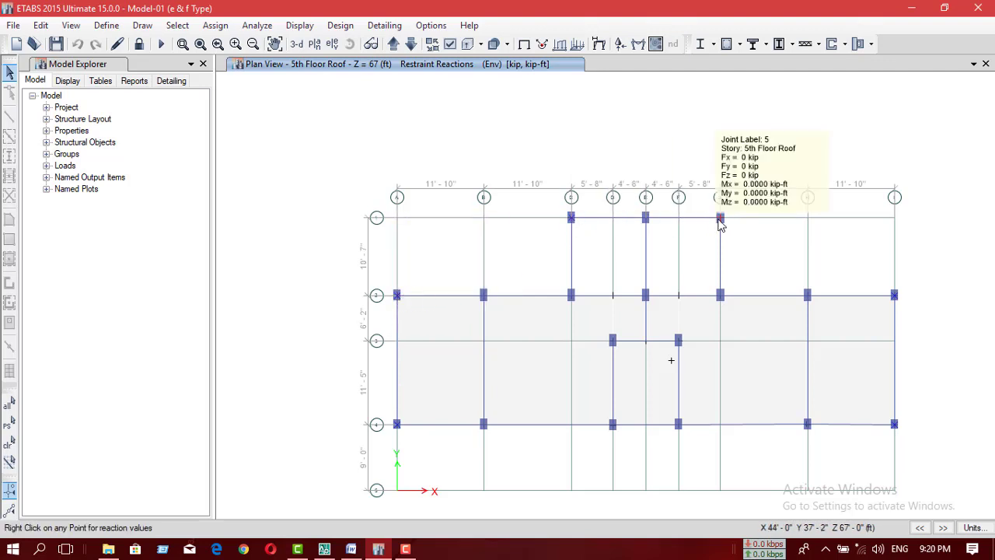
{"action": "right_click", "coordinate": [720, 296]}
{"action": "right_click", "coordinate": [572, 296]}
{"action": "right_click", "coordinate": [568, 303]}
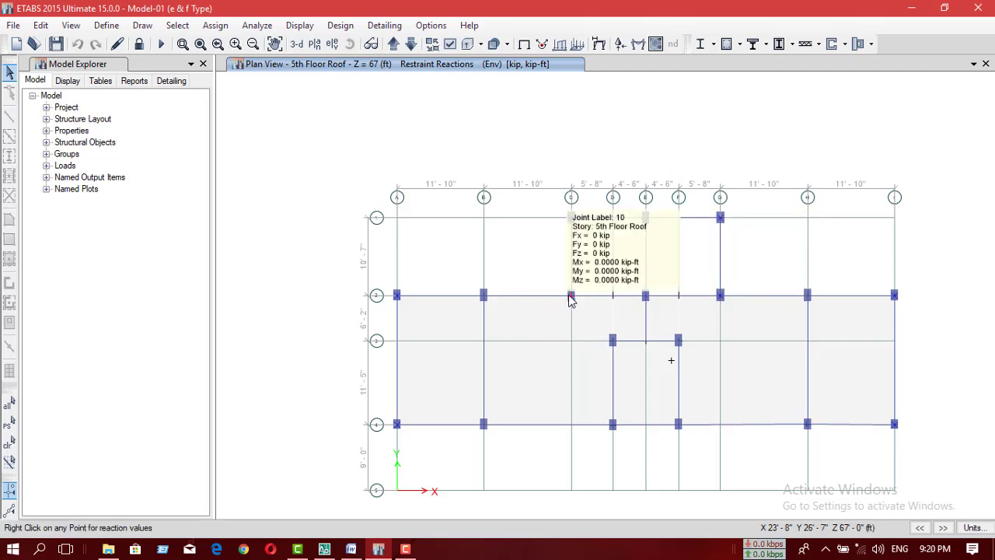
{"action": "right_click", "coordinate": [613, 426]}
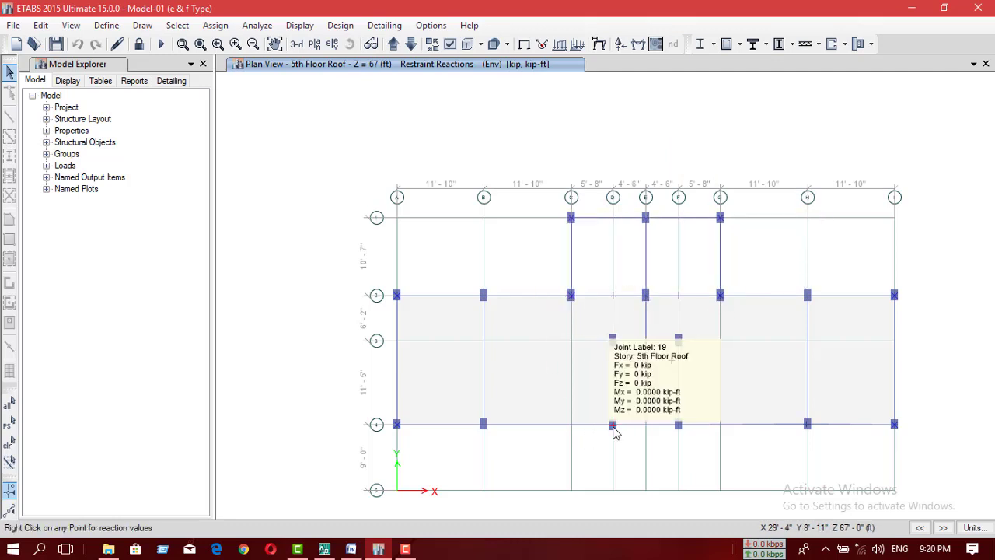
{"action": "right_click", "coordinate": [678, 426]}
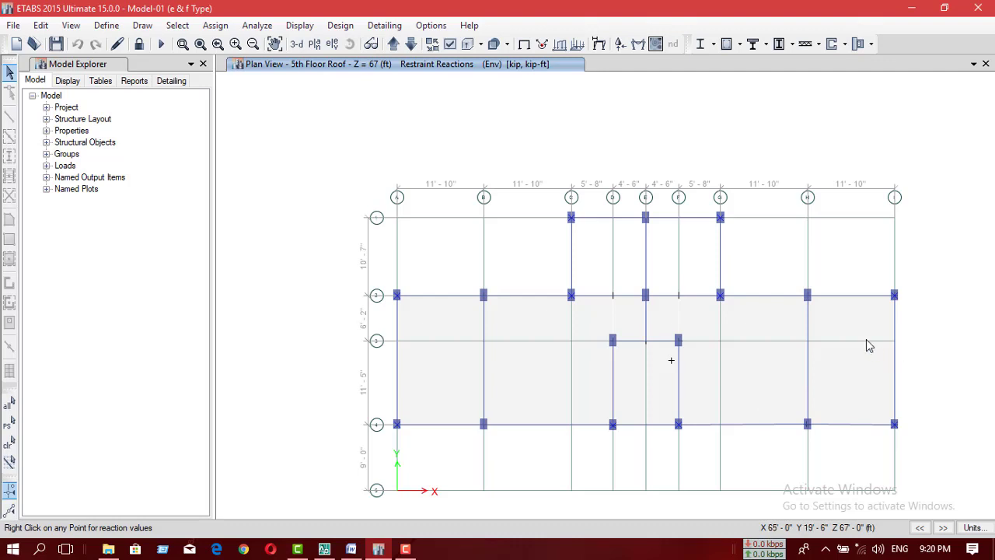
{"action": "right_click", "coordinate": [647, 305]}
{"action": "right_click", "coordinate": [773, 373]}
Step: Show the Joint Displacements table from the analysis results for the selected joints
{"action": "left_click", "coordinate": [303, 29]}
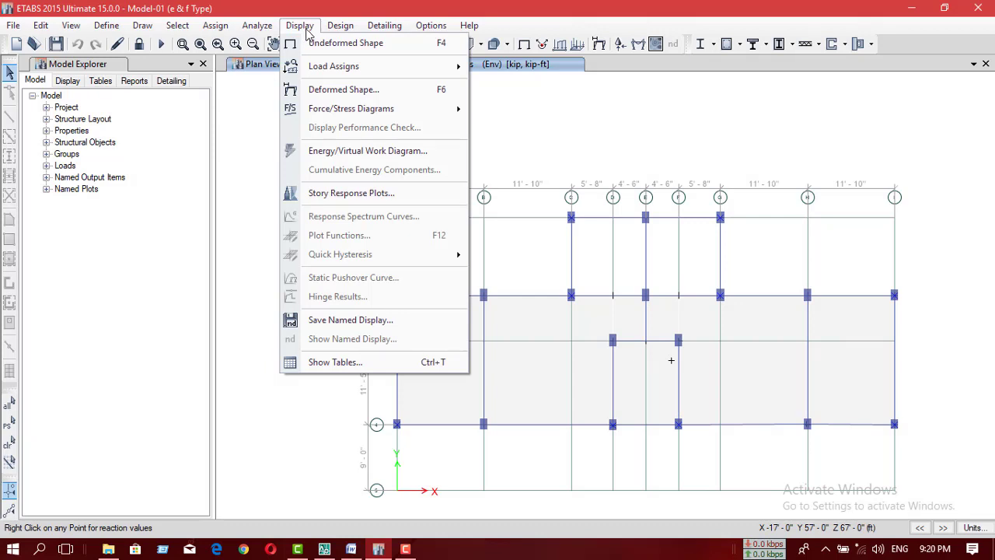
{"action": "left_click", "coordinate": [326, 362]}
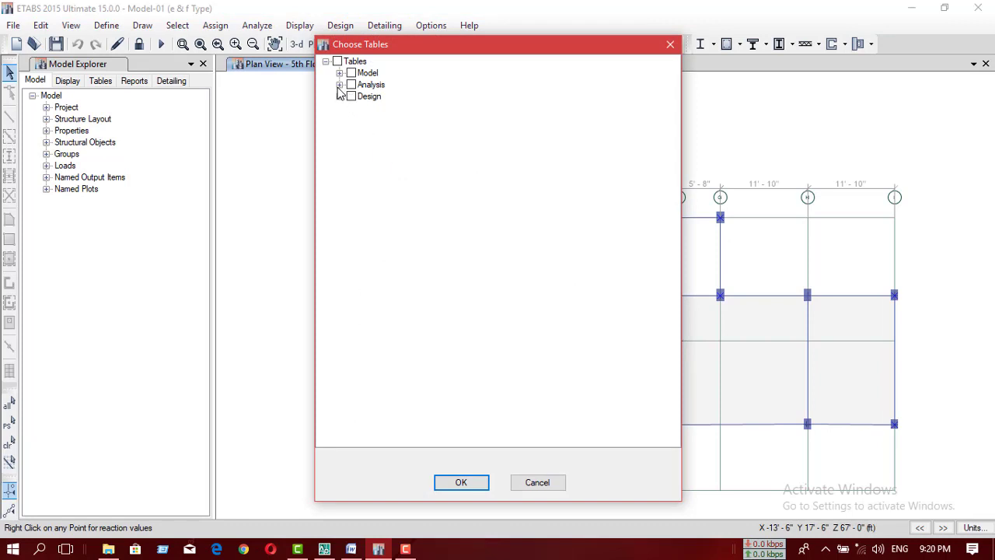
{"action": "left_click", "coordinate": [339, 85]}
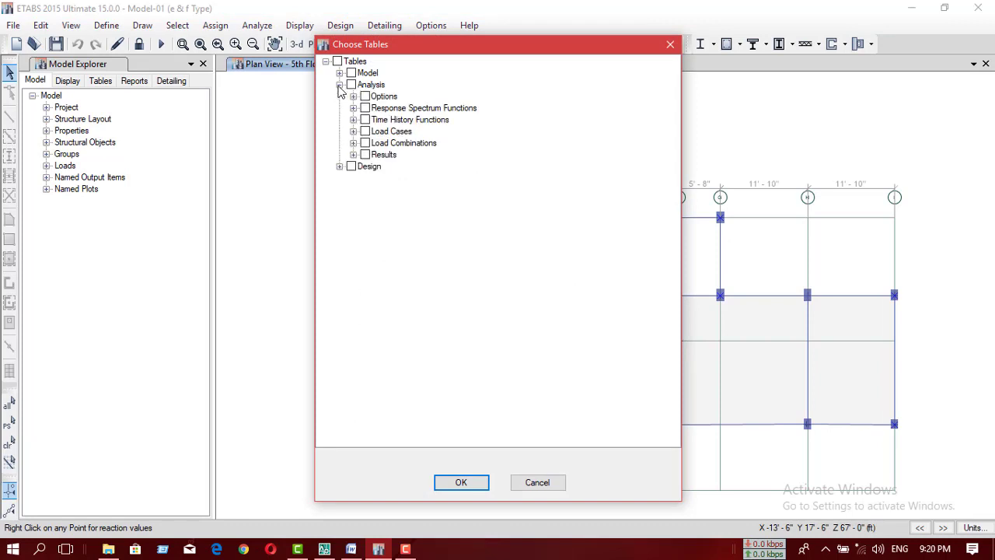
{"action": "left_click", "coordinate": [354, 155]}
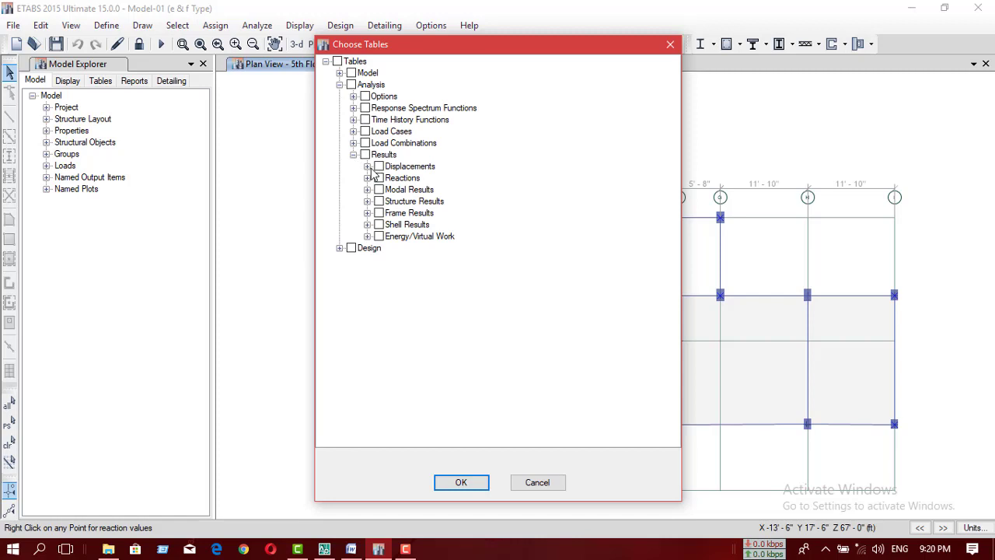
{"action": "left_click", "coordinate": [368, 166]}
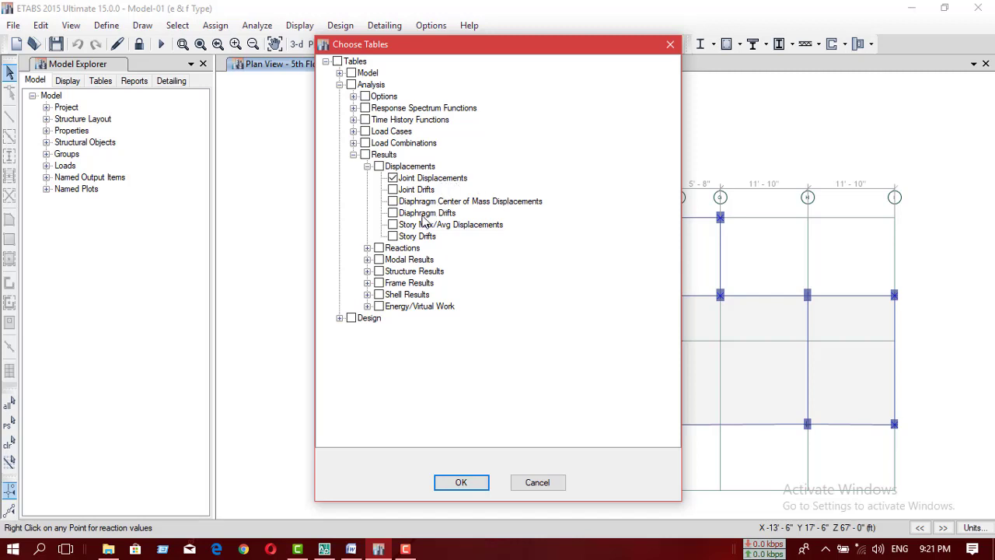
{"action": "left_click", "coordinate": [470, 484]}
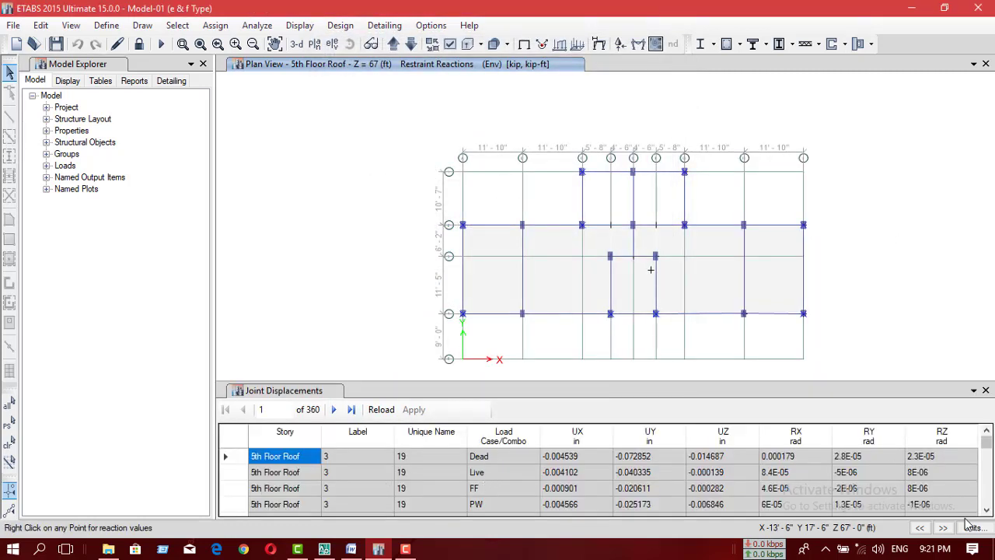
Step: Filter the table's Load Case/Combo column to the earthquake cases Ex and Ey
{"action": "left_click", "coordinate": [504, 440]}
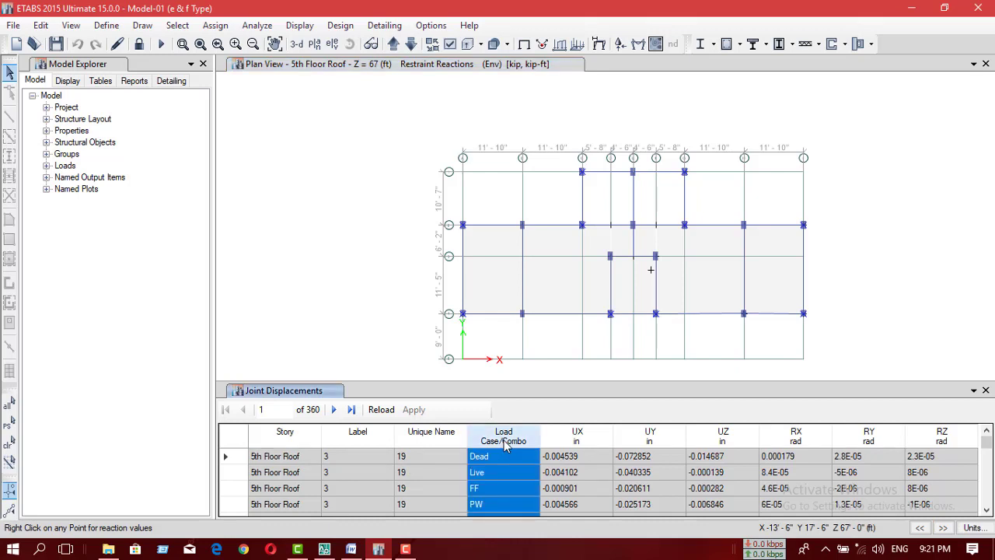
{"action": "right_click", "coordinate": [504, 442]}
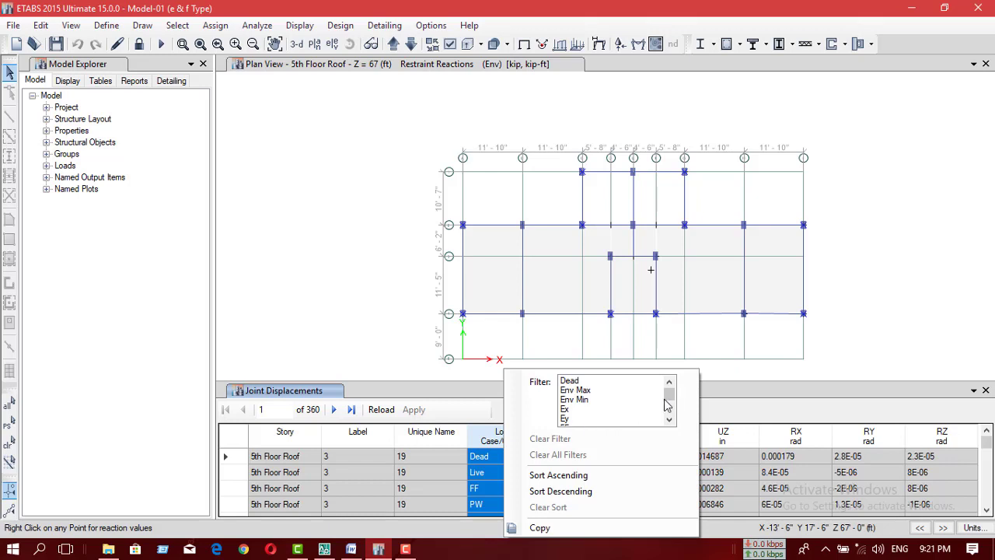
{"action": "left_click", "coordinate": [568, 411]}
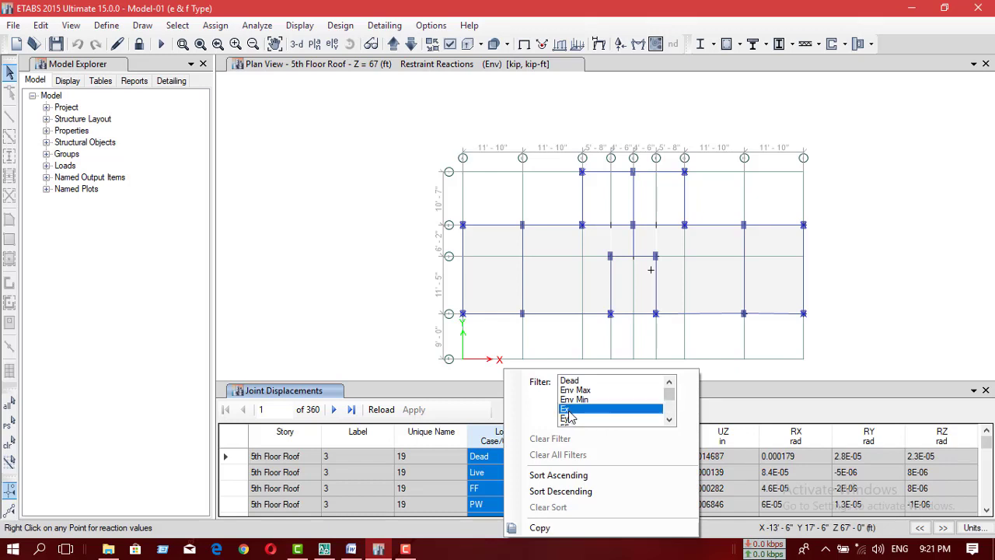
{"action": "left_click", "coordinate": [568, 418], "text": "ctrl"}
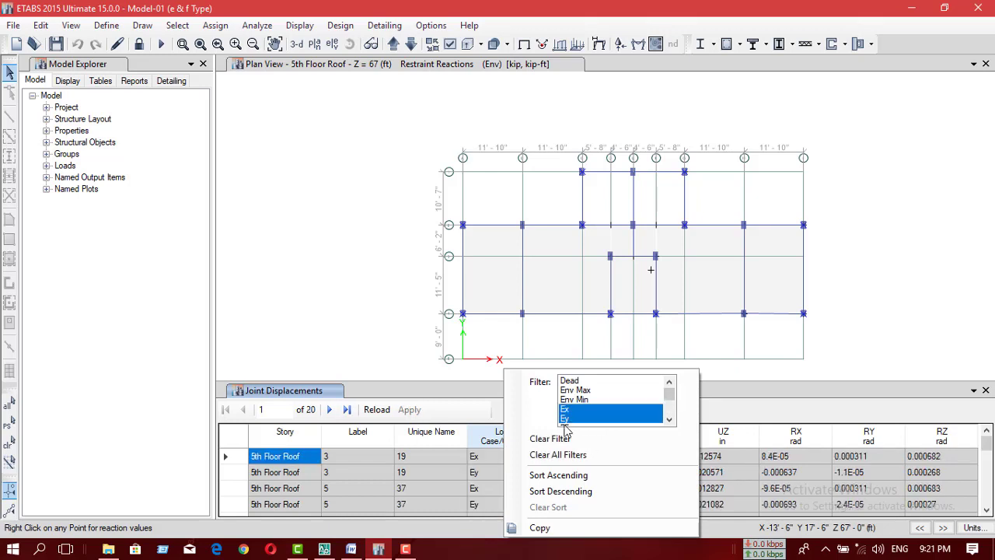
{"action": "left_click", "coordinate": [432, 472]}
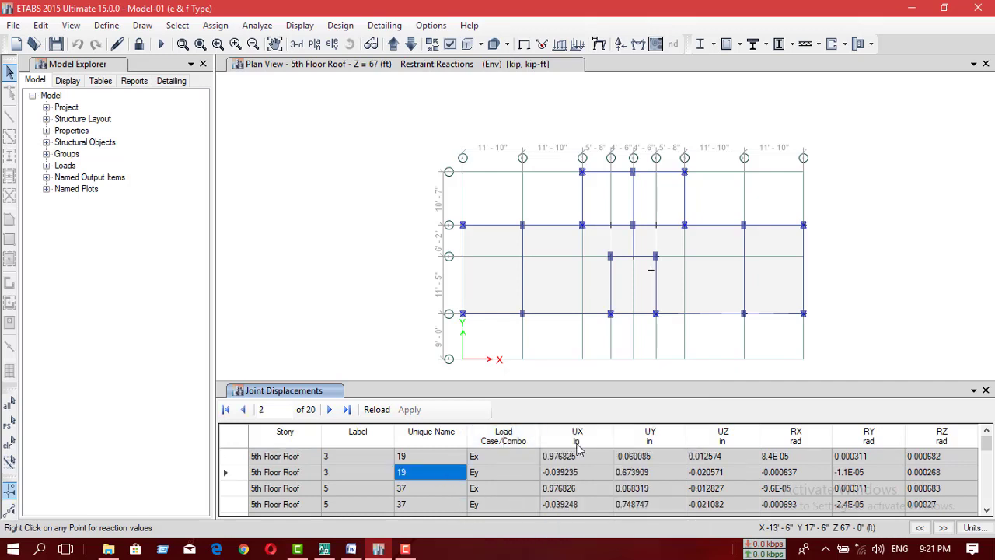
Step: Add the wind cases Wx and Wy to the Load Case/Combo filter alongside Ex and Ey
{"action": "right_click", "coordinate": [510, 443]}
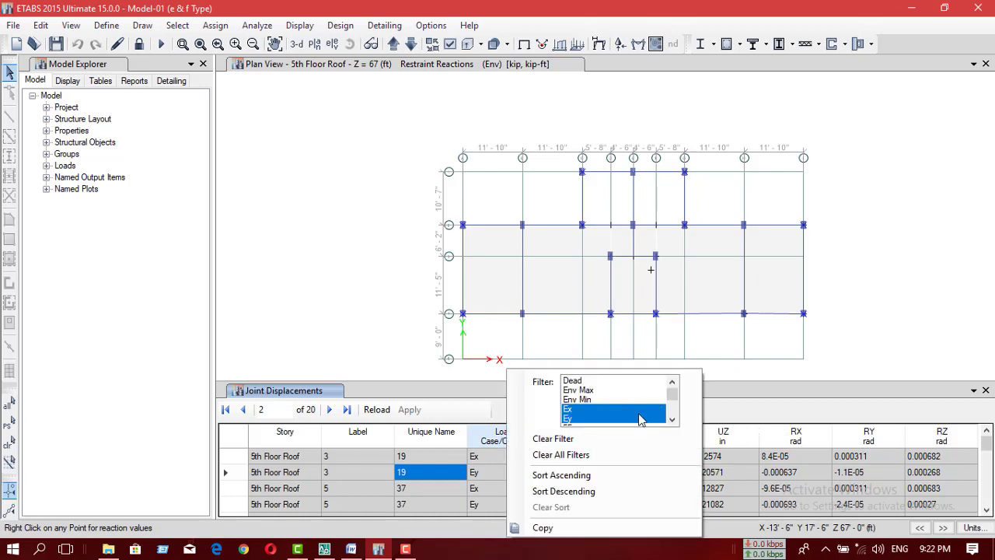
{"action": "left_click_drag", "start_coordinate": [673, 402], "coordinate": [677, 418]}
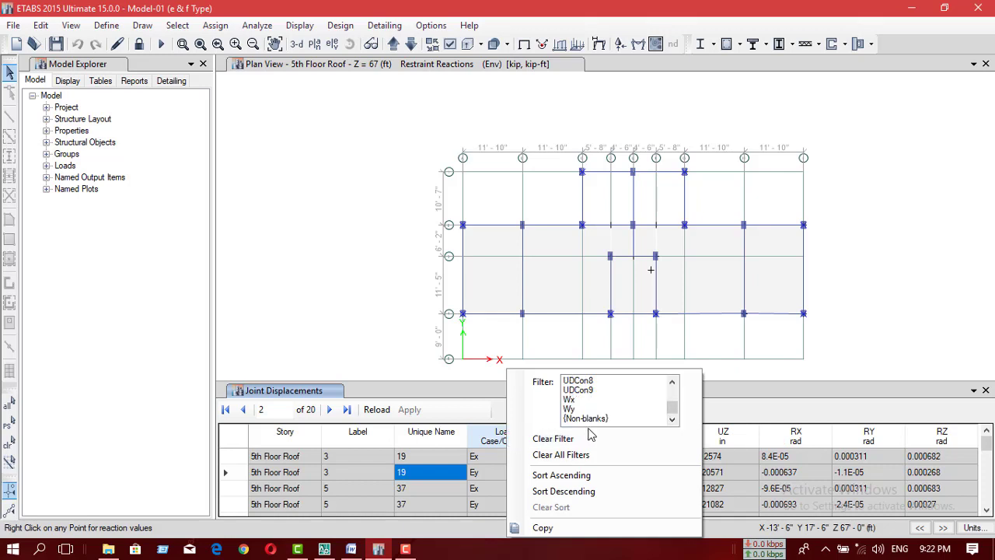
{"action": "left_click", "coordinate": [571, 400]}
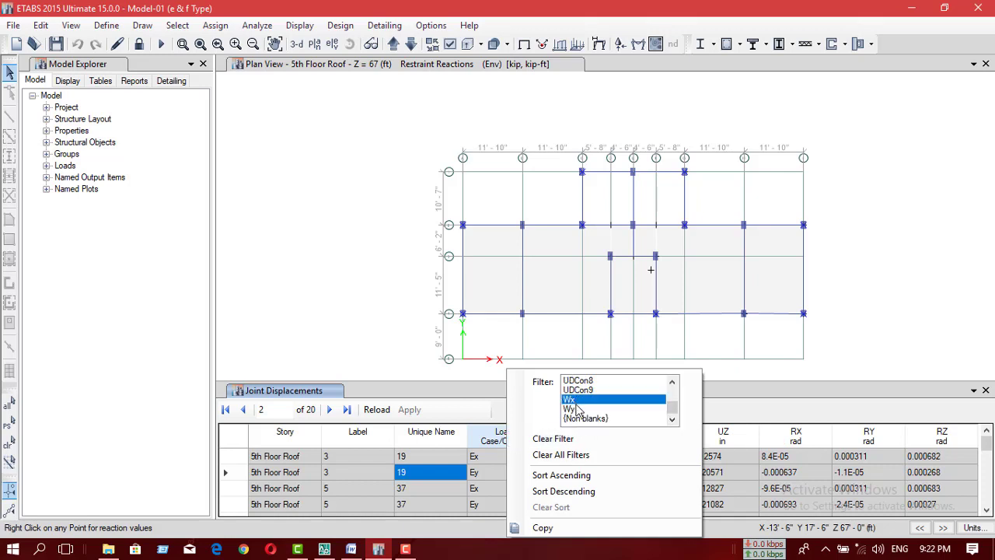
{"action": "left_click", "coordinate": [576, 409], "text": "ctrl"}
{"action": "left_click", "coordinate": [434, 474]}
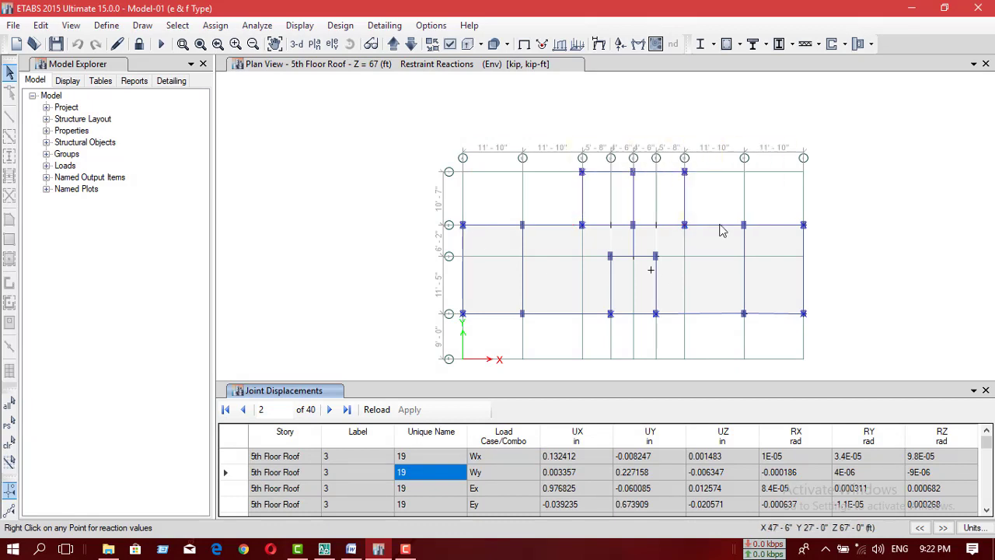
Step: Export the filtered Joint Displacements table to Excel and maximize the resulting workbook
{"action": "left_click", "coordinate": [343, 462]}
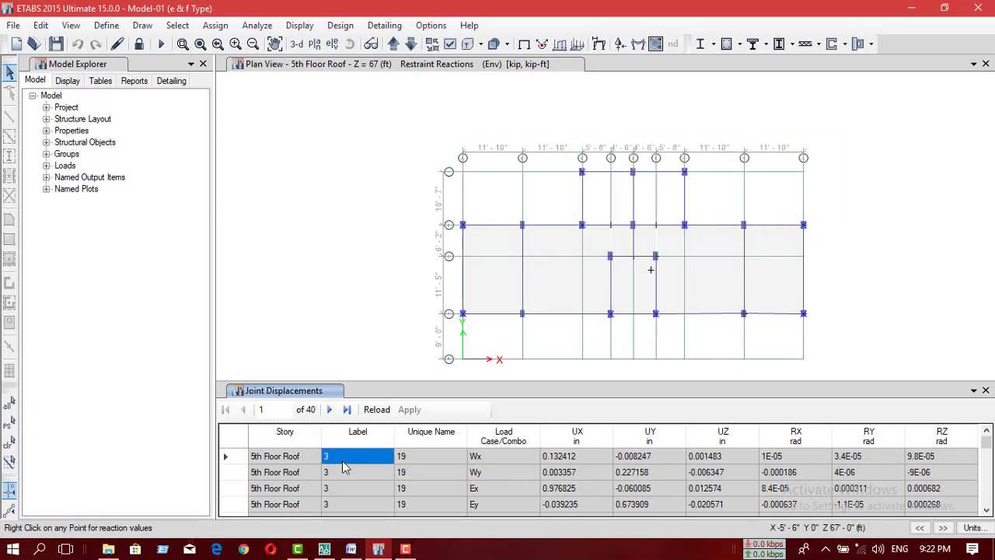
{"action": "mouse_move", "coordinate": [612, 278]}
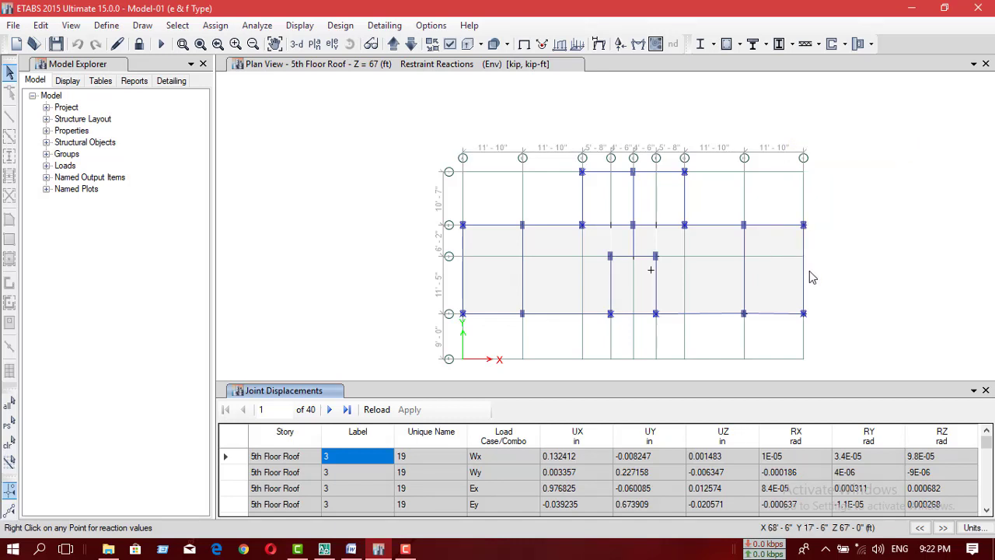
{"action": "mouse_move", "coordinate": [695, 300]}
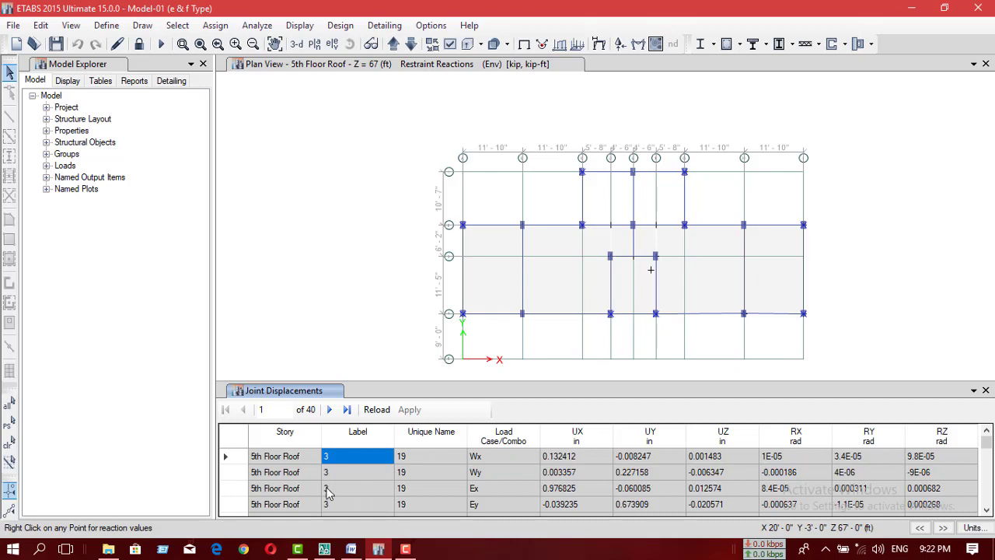
{"action": "right_click", "coordinate": [521, 488]}
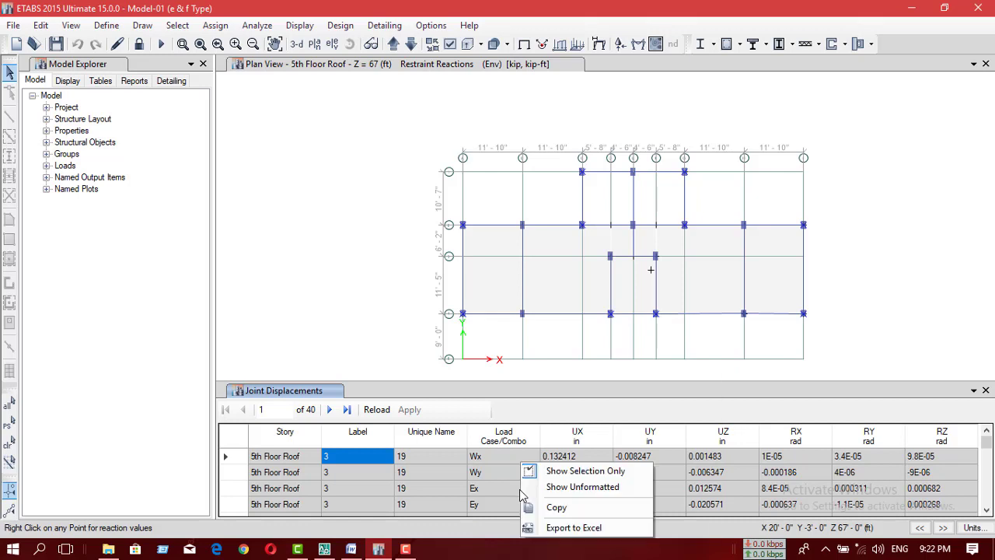
{"action": "left_click", "coordinate": [562, 529]}
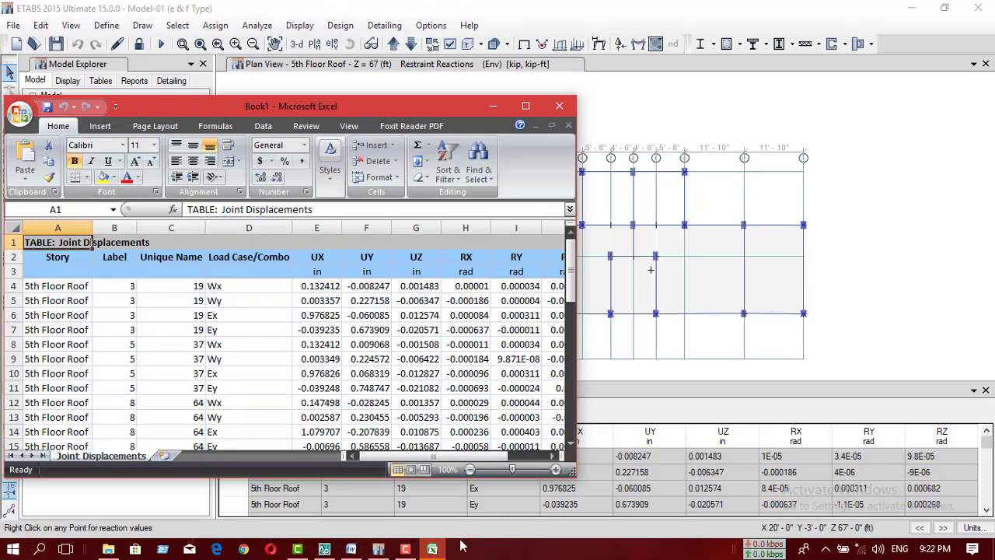
{"action": "left_click", "coordinate": [526, 106]}
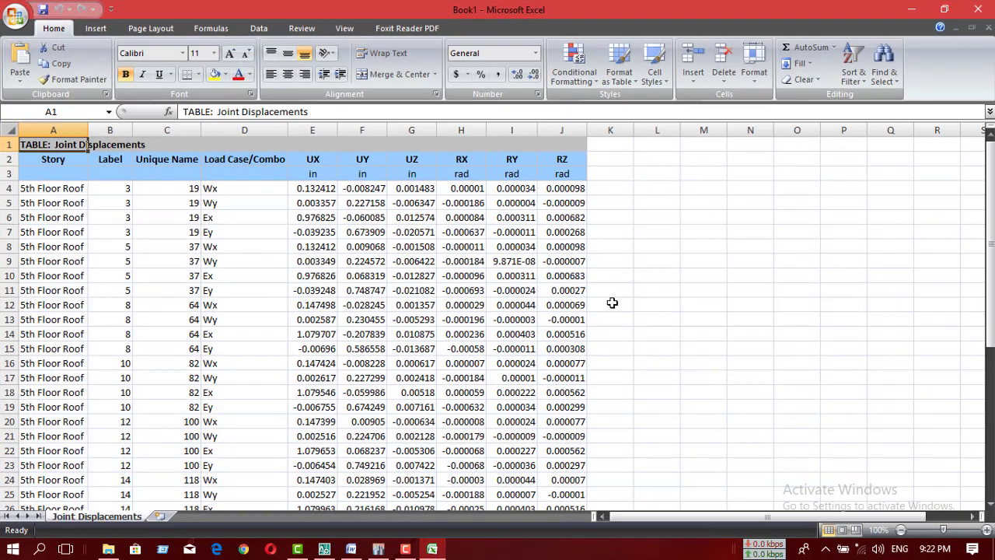
Step: Delete the UZ, RX, RY and RZ columns from the Joint Displacements sheet
{"action": "left_click", "coordinate": [453, 188]}
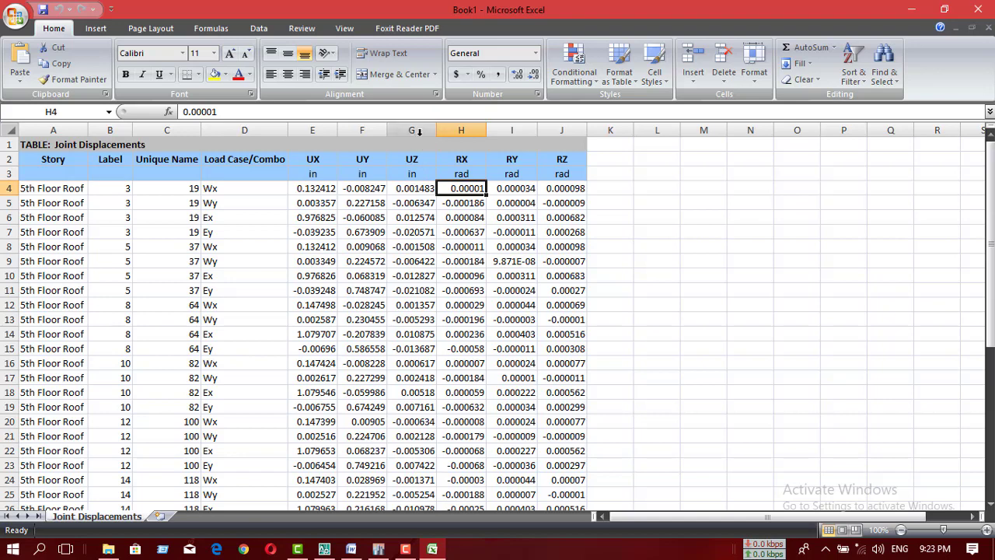
{"action": "left_click_drag", "start_coordinate": [316, 130], "coordinate": [366, 187]}
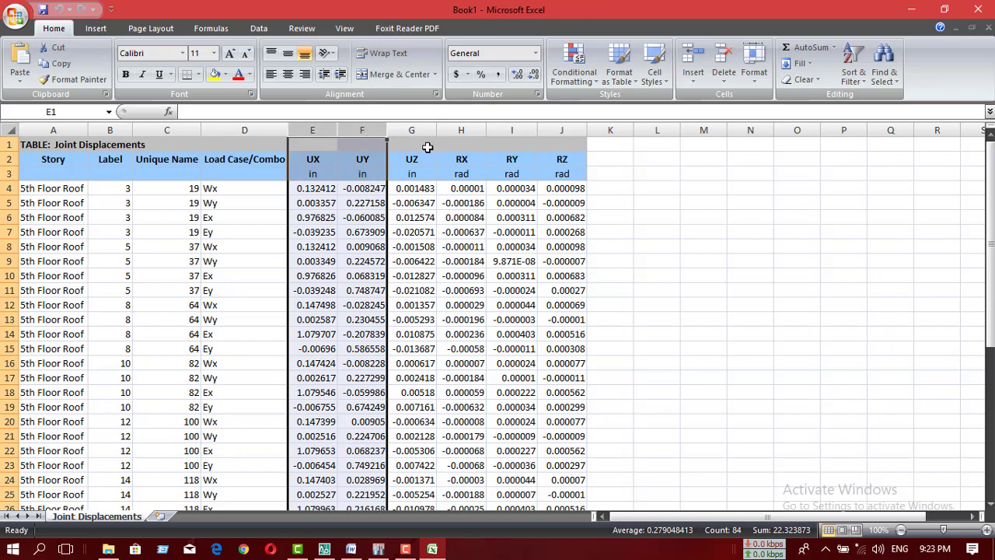
{"action": "left_click_drag", "start_coordinate": [412, 130], "coordinate": [576, 173]}
{"action": "right_click", "coordinate": [525, 237]}
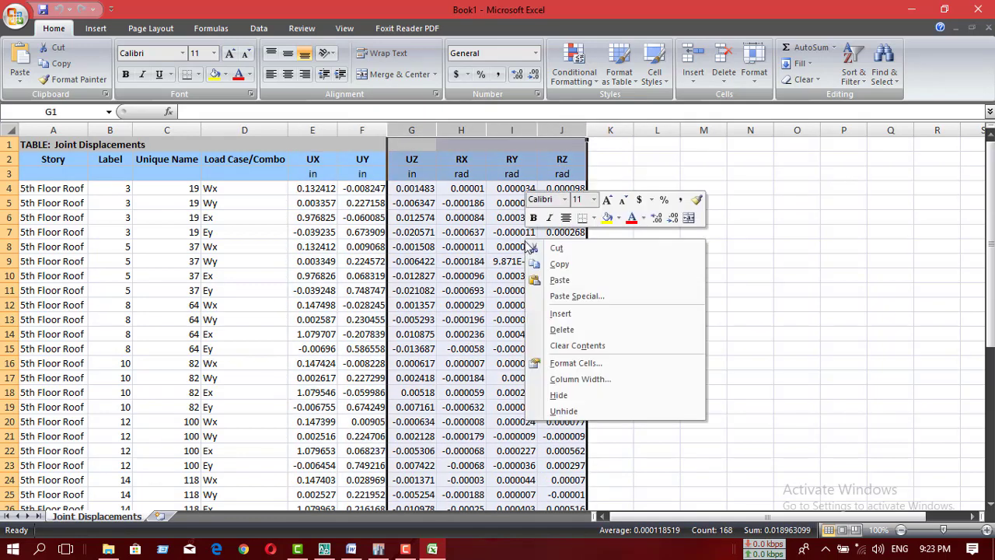
{"action": "left_click", "coordinate": [562, 329]}
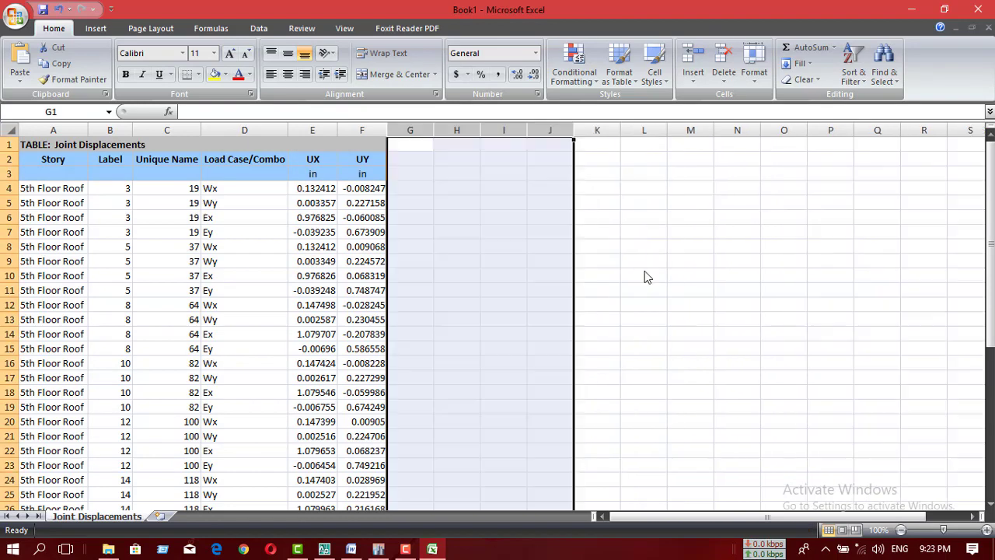
{"action": "left_click", "coordinate": [517, 321]}
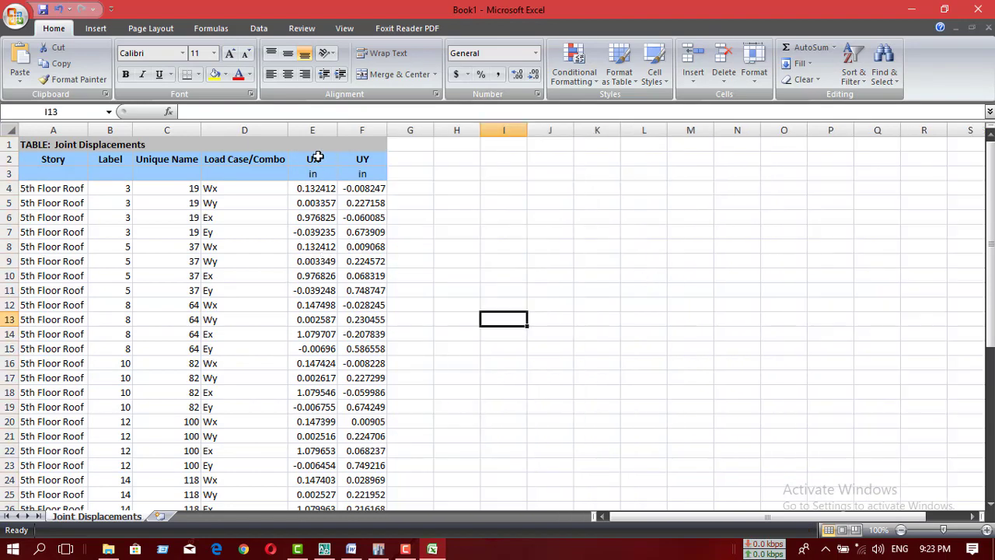
Step: Format the UX and UY columns as Number with two decimal places
{"action": "left_click_drag", "start_coordinate": [313, 130], "coordinate": [357, 130]}
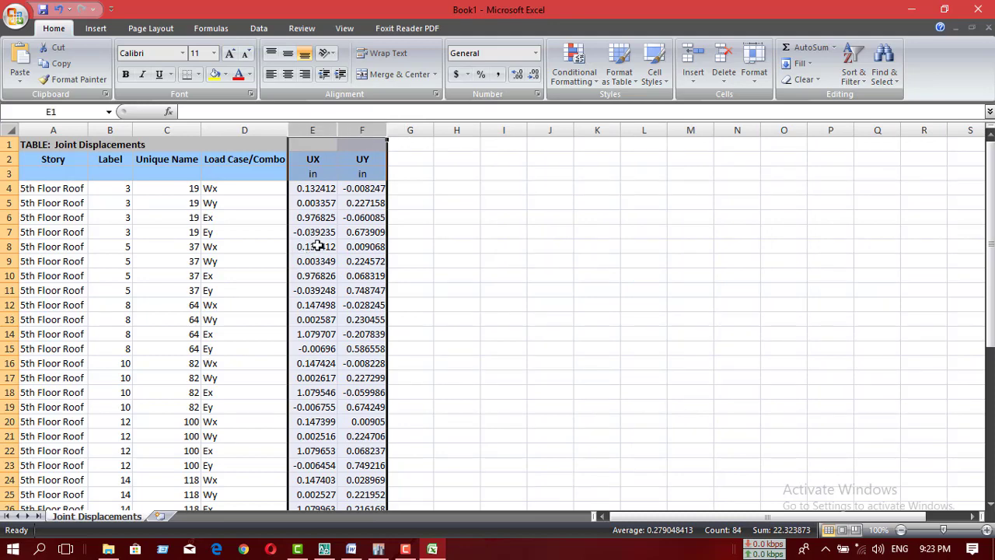
{"action": "right_click", "coordinate": [318, 246]}
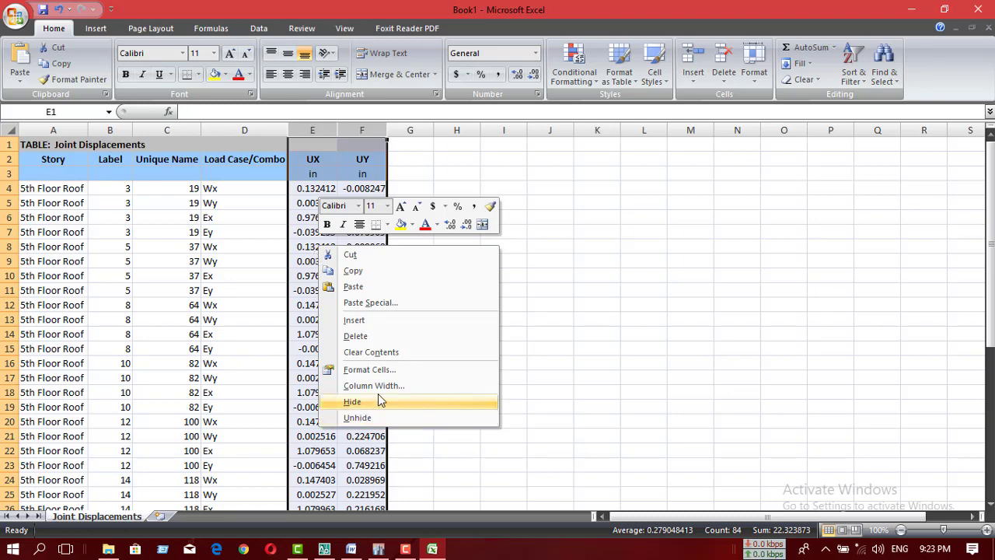
{"action": "key", "text": "Escape"}
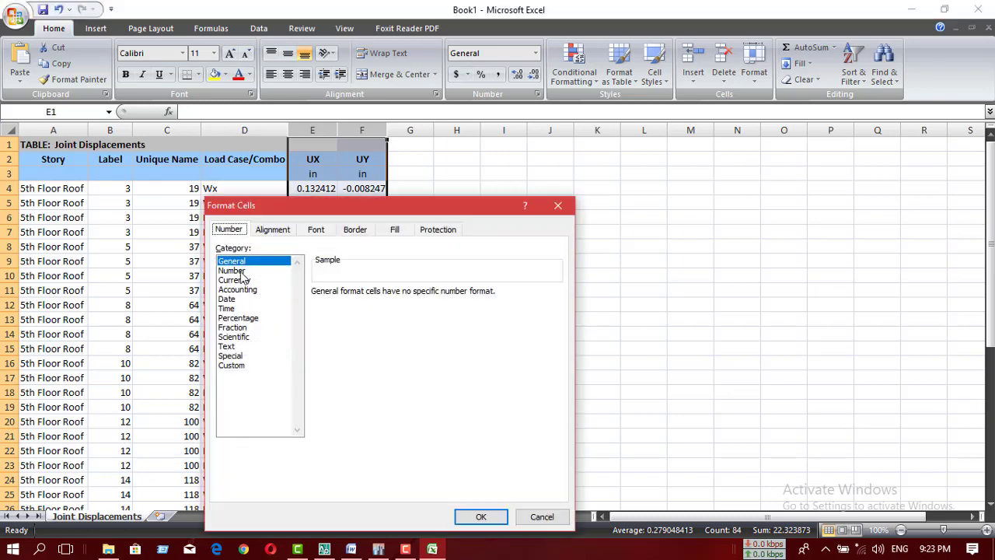
{"action": "left_click", "coordinate": [233, 271]}
{"action": "left_click", "coordinate": [406, 297]}
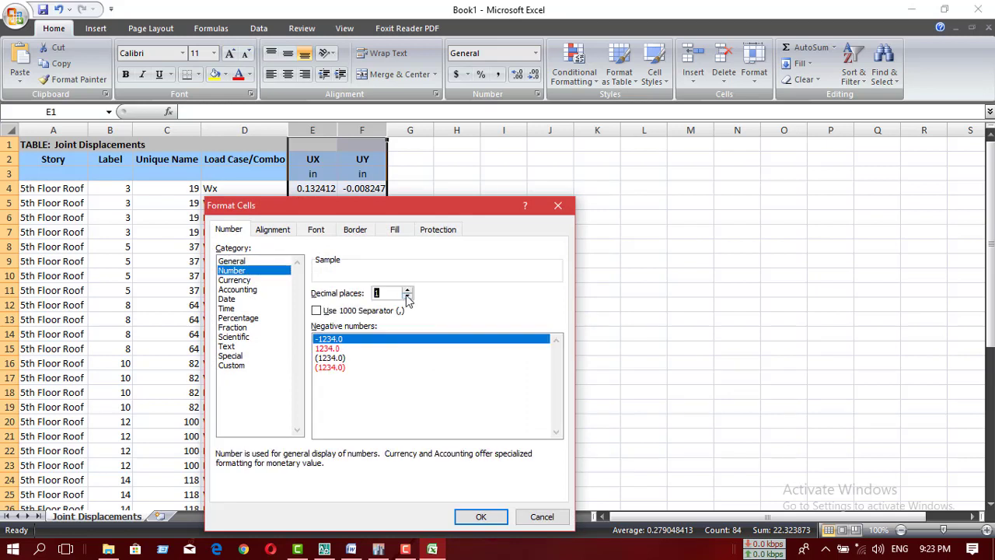
{"action": "left_click", "coordinate": [407, 297]}
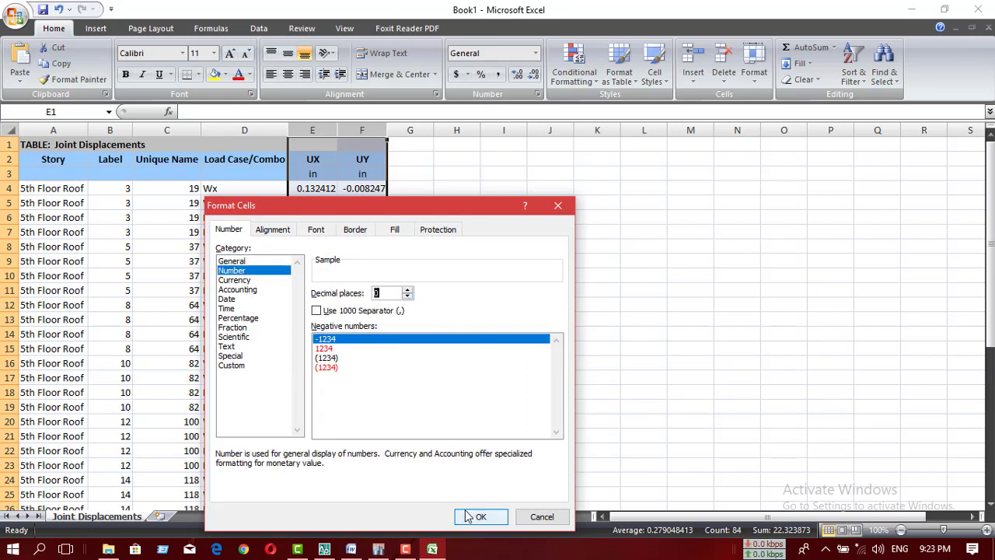
{"action": "left_click", "coordinate": [408, 290]}
{"action": "left_click", "coordinate": [407, 290]}
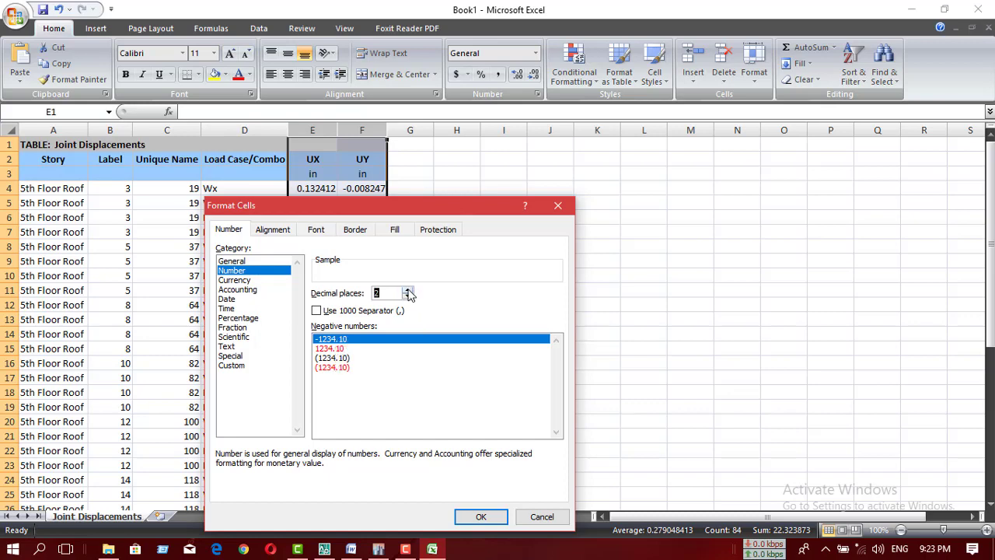
{"action": "left_click", "coordinate": [481, 518]}
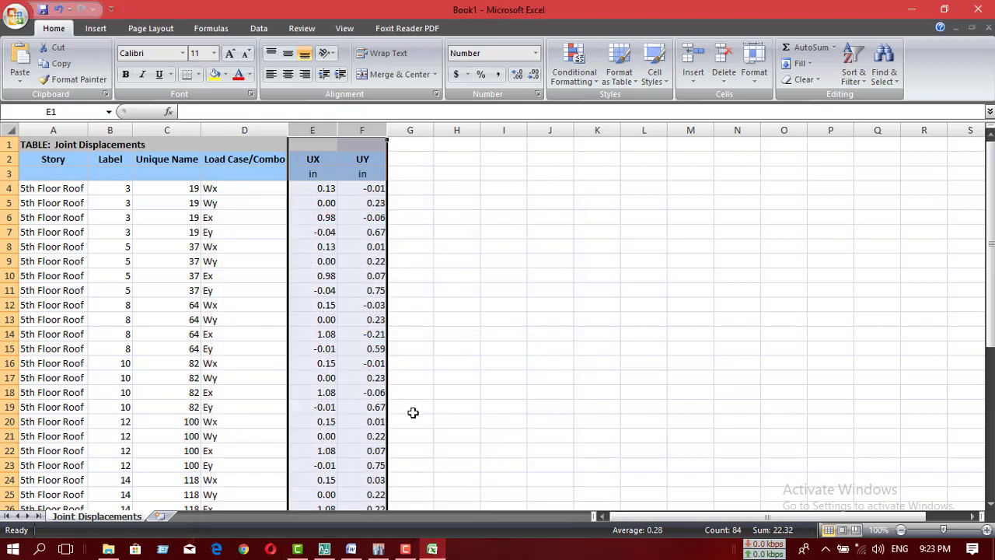
Step: Examine the UX and UY displacements of each roof joint under the Wx, Wy, Ex and Ey load cases
{"action": "scroll", "coordinate": [422, 313], "scroll_direction": "down", "scroll_amount": 7}
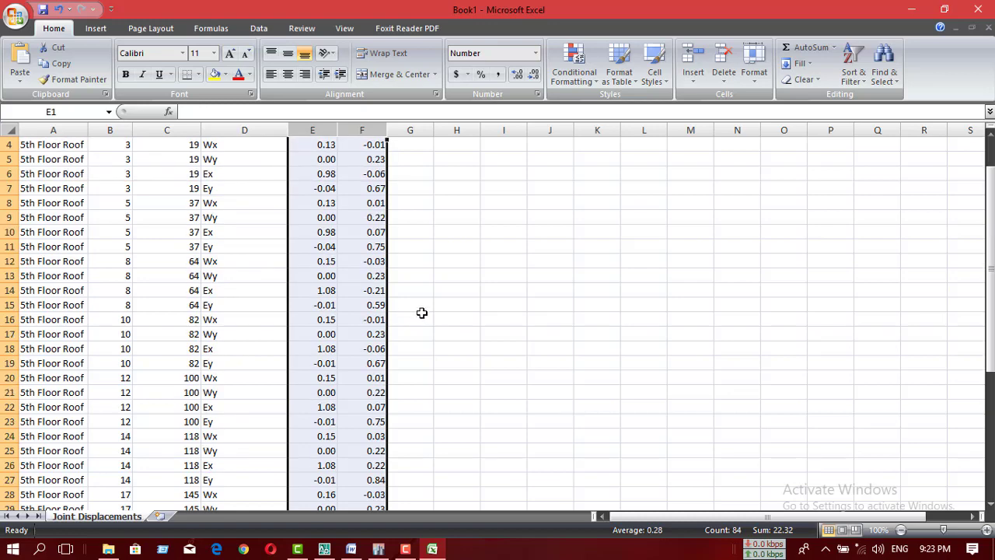
{"action": "scroll", "coordinate": [204, 432], "scroll_direction": "up", "scroll_amount": 7}
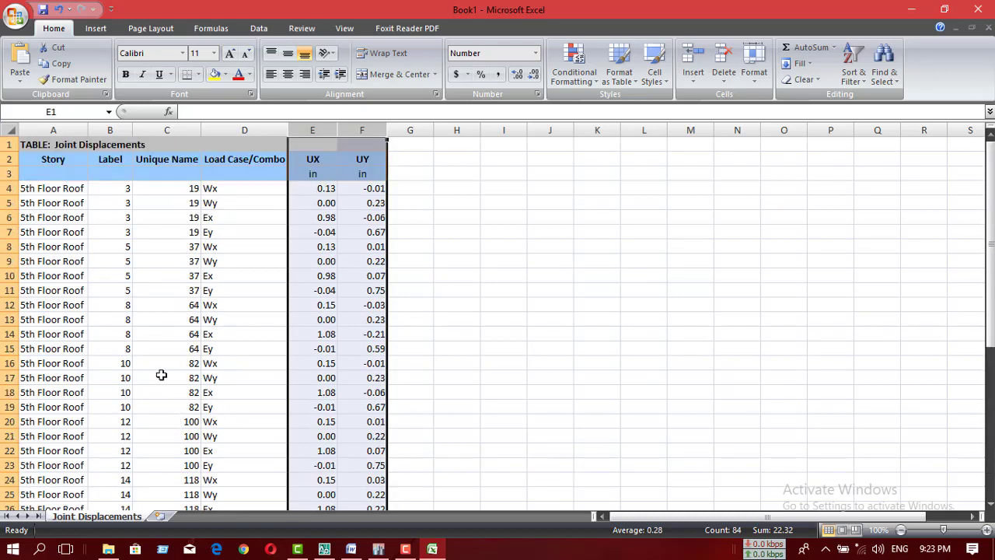
{"action": "left_click_drag", "start_coordinate": [122, 188], "coordinate": [123, 232]}
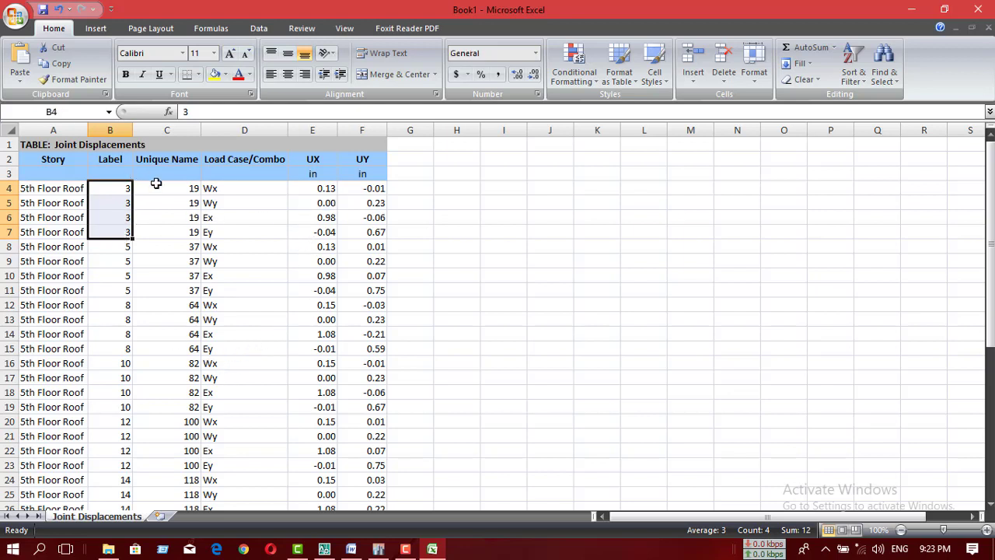
{"action": "left_click", "coordinate": [213, 189]}
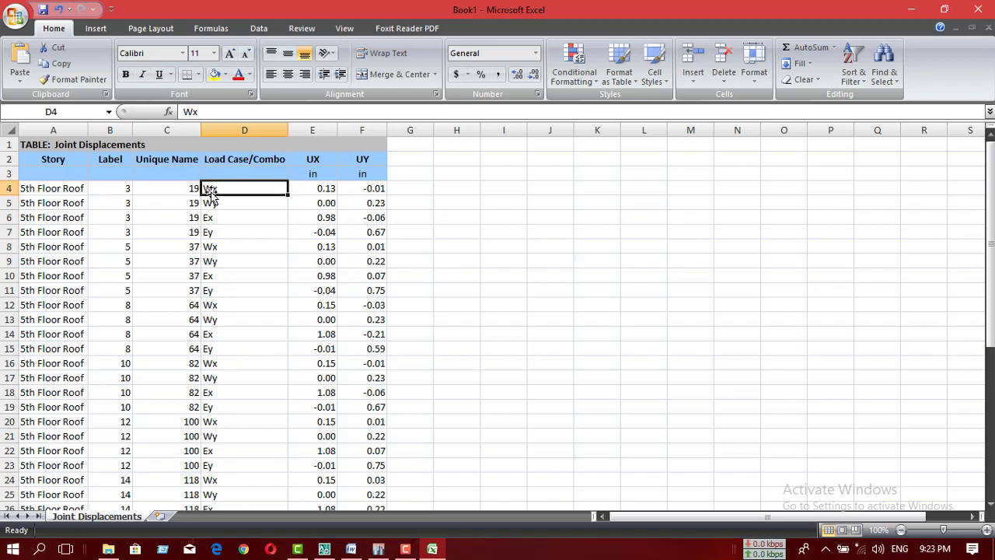
{"action": "left_click", "coordinate": [330, 190]}
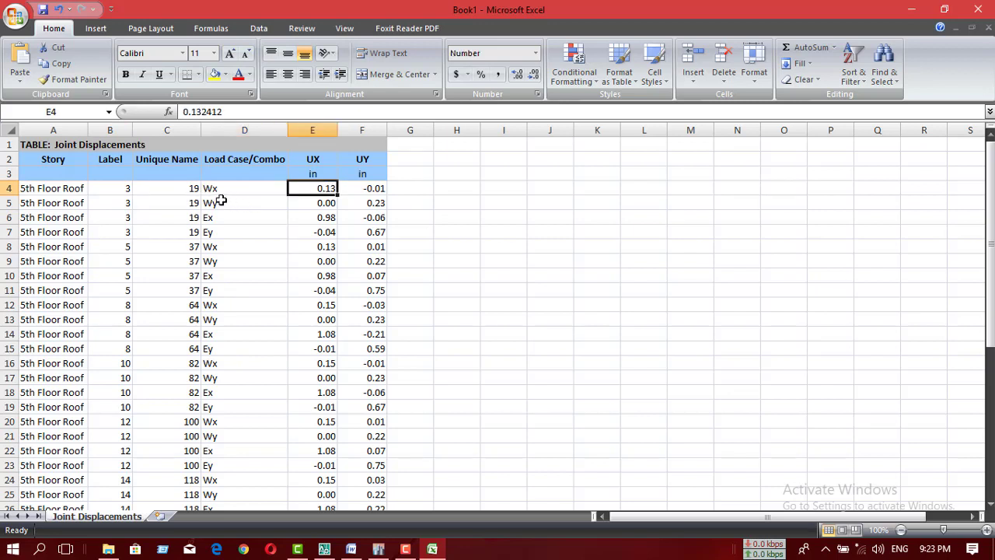
{"action": "left_click", "coordinate": [376, 191]}
{"action": "left_click", "coordinate": [190, 249]}
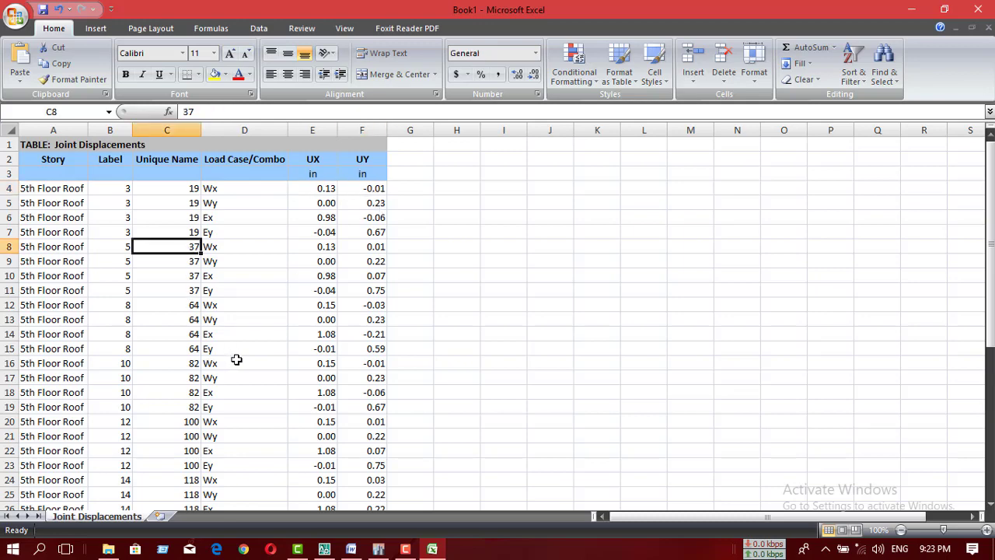
{"action": "left_click", "coordinate": [325, 374]}
{"action": "scroll", "coordinate": [405, 405], "scroll_direction": "down", "scroll_amount": 3}
{"action": "scroll", "coordinate": [405, 406], "scroll_direction": "down", "scroll_amount": 5}
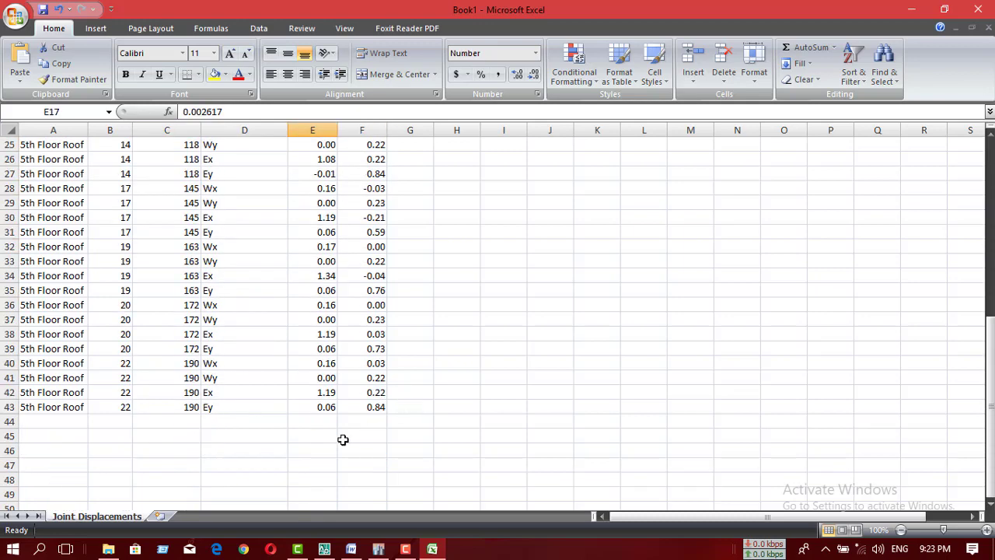
{"action": "left_click_drag", "start_coordinate": [333, 397], "coordinate": [327, 146]}
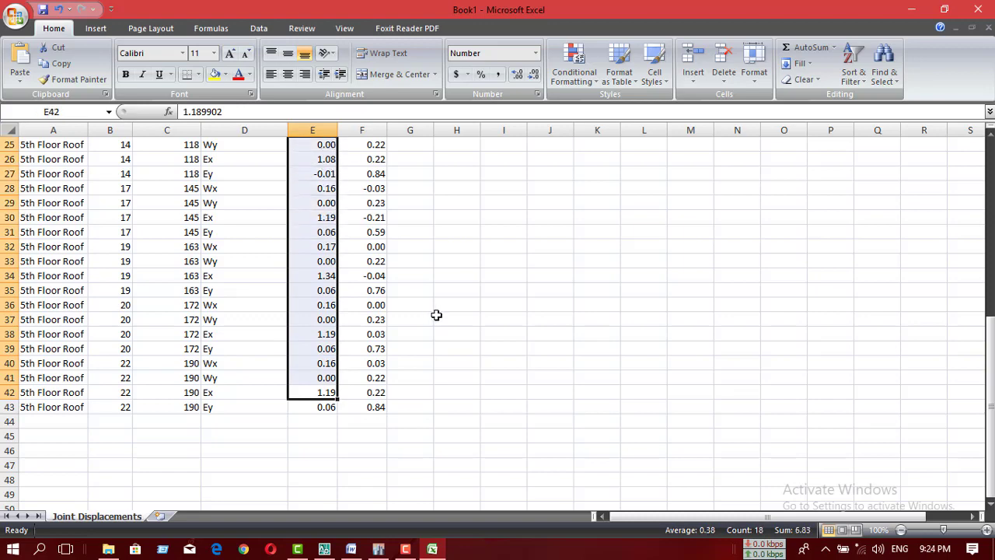
{"action": "scroll", "coordinate": [434, 314], "scroll_direction": "up", "scroll_amount": 8}
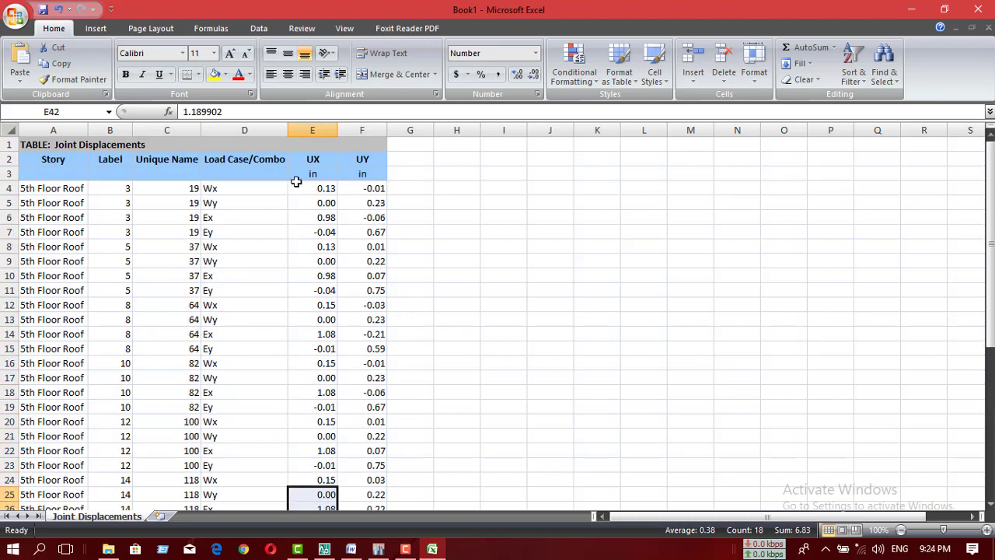
{"action": "left_click", "coordinate": [344, 192]}
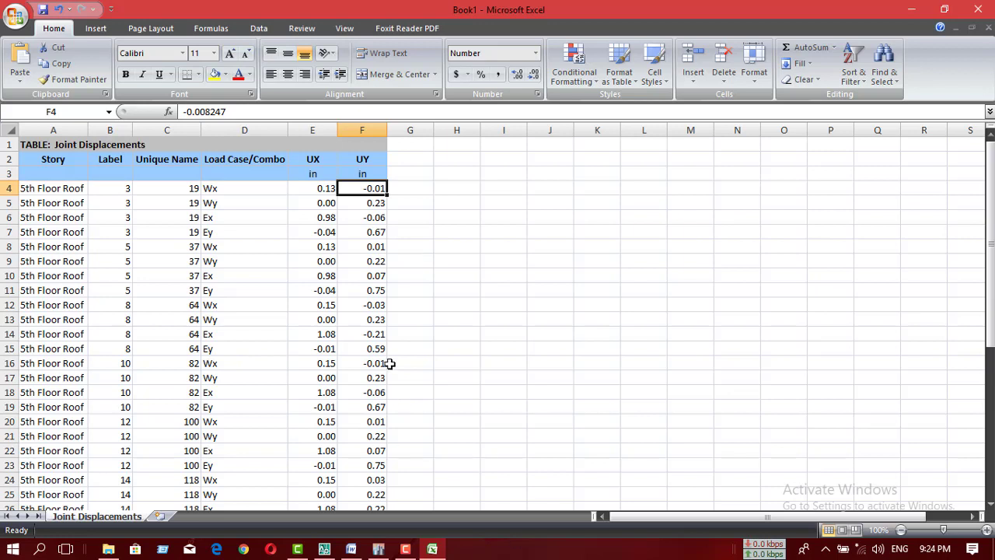
{"action": "left_click", "coordinate": [500, 213]}
{"action": "left_click", "coordinate": [454, 184]}
{"action": "left_click_drag", "start_coordinate": [454, 183], "coordinate": [495, 271]}
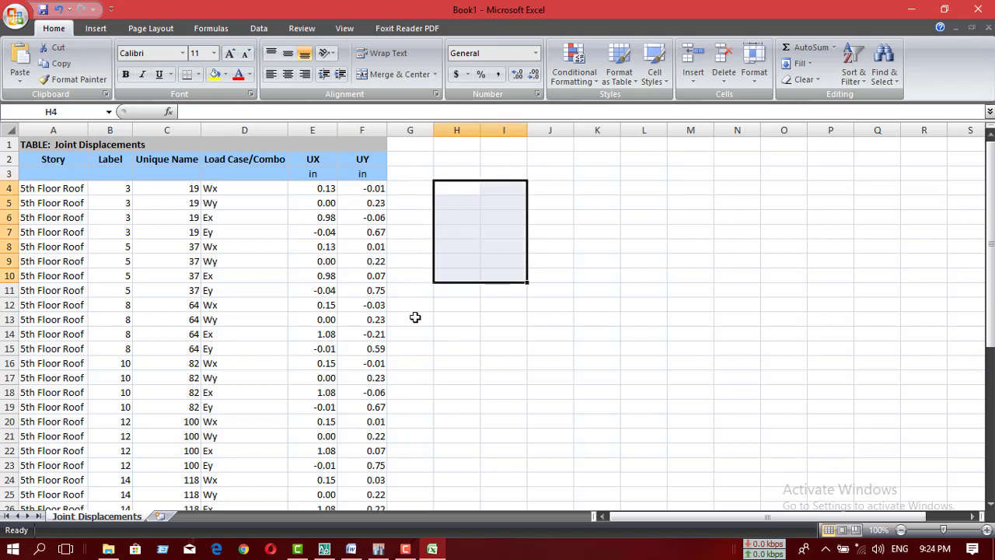
{"action": "left_click", "coordinate": [506, 246]}
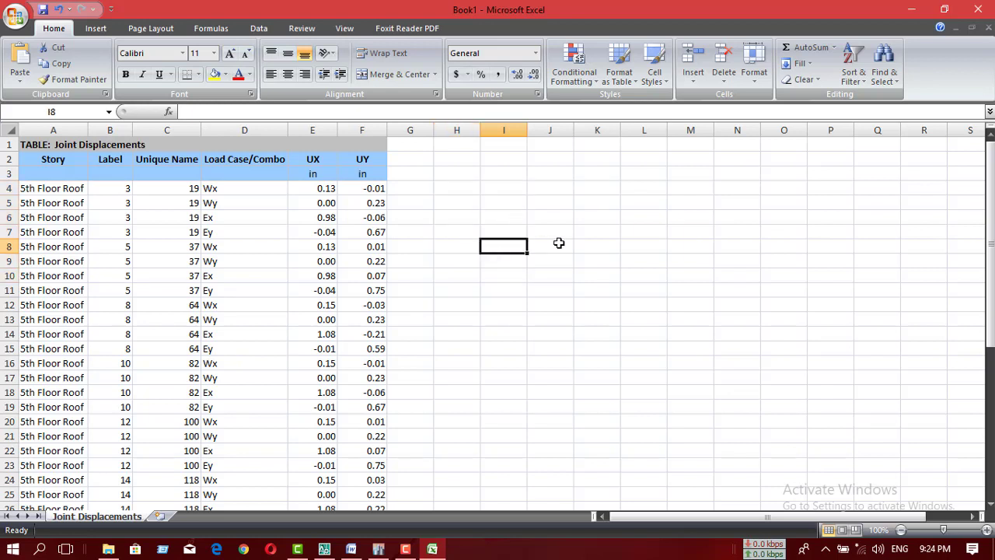
{"action": "left_click", "coordinate": [52, 189]}
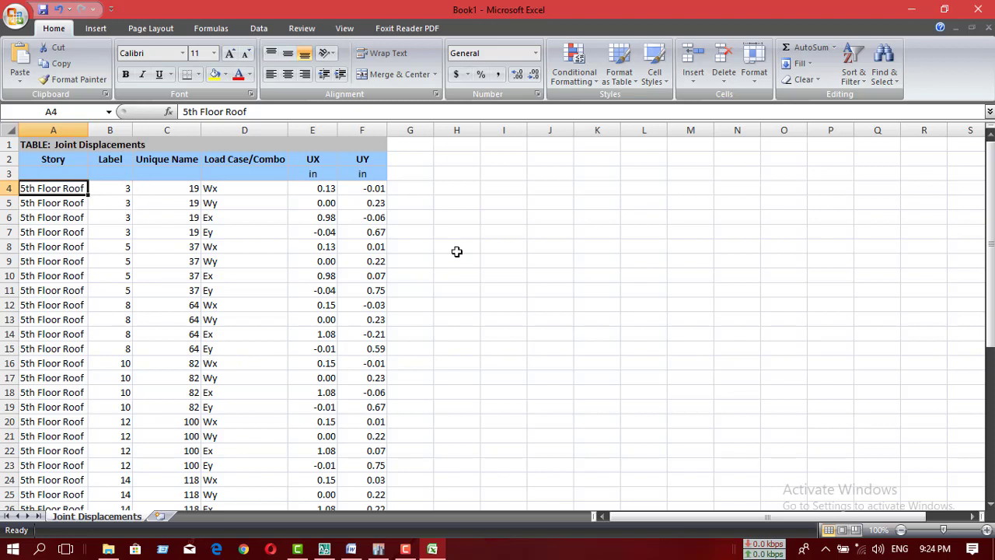
{"action": "left_click", "coordinate": [521, 246]}
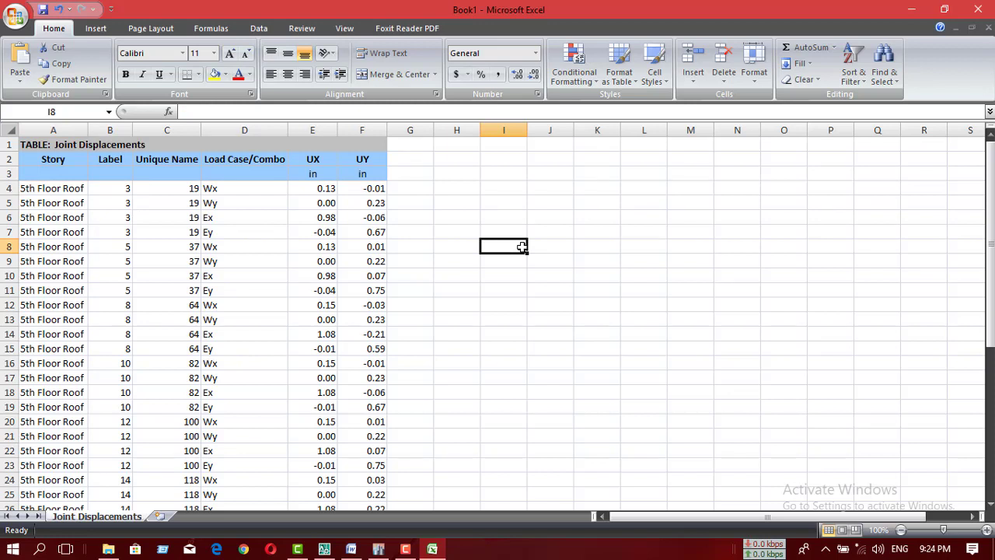
{"action": "left_click", "coordinate": [371, 188]}
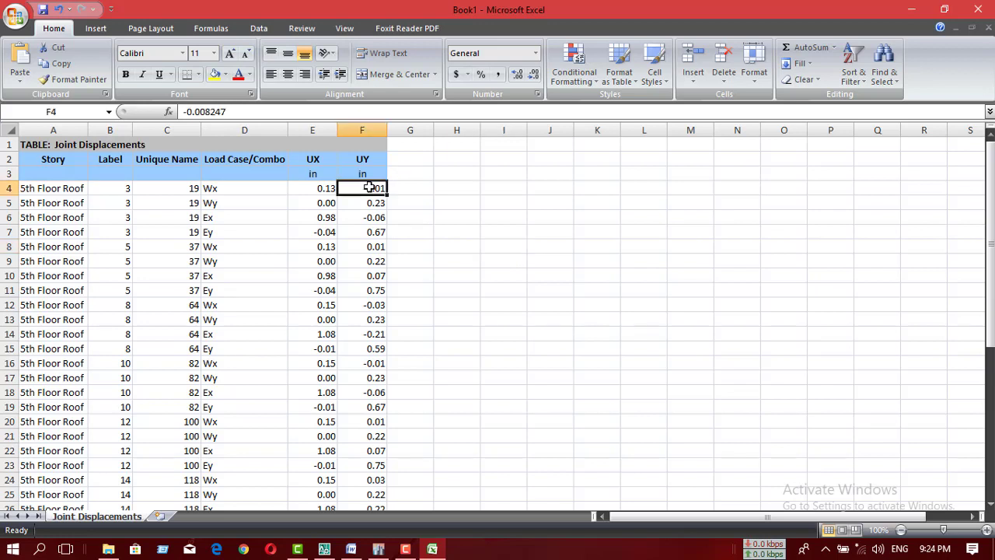
{"action": "left_click", "coordinate": [323, 191]}
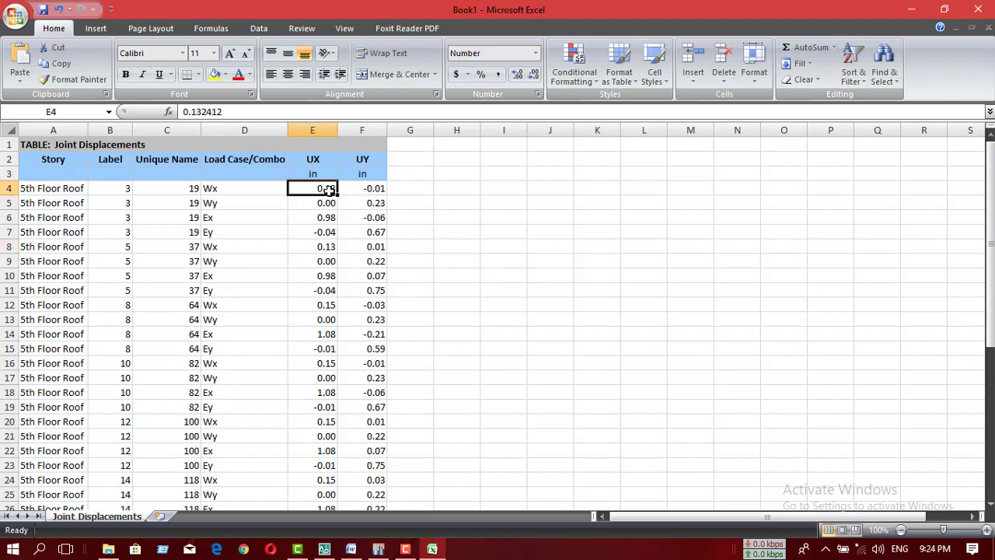
{"action": "left_click", "coordinate": [389, 192]}
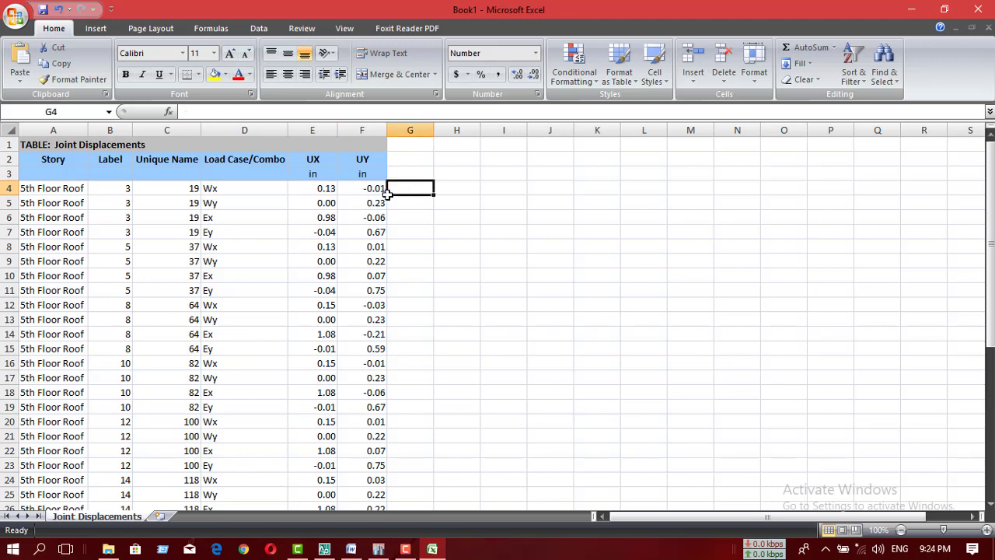
{"action": "left_click", "coordinate": [447, 206]}
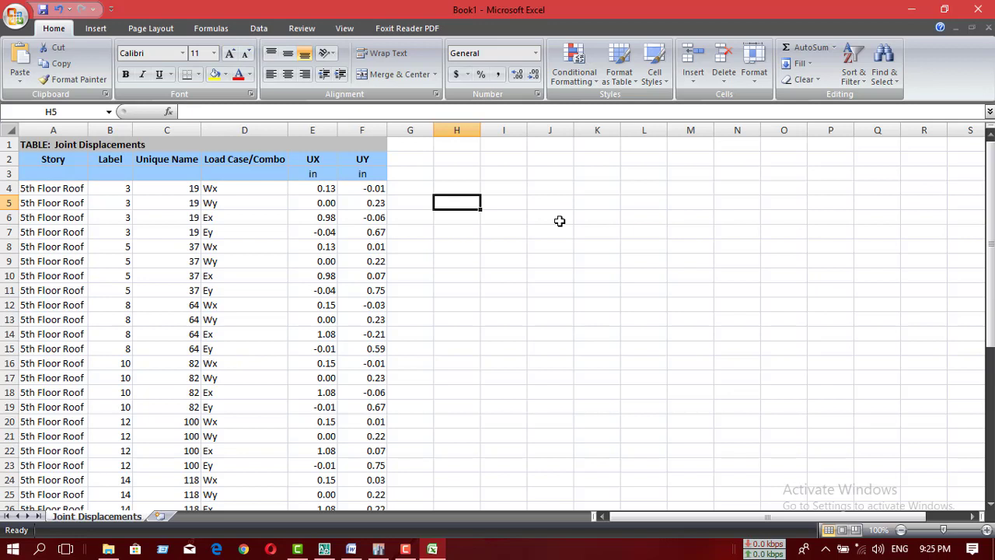
{"action": "left_click", "coordinate": [505, 320]}
{"action": "left_click_drag", "start_coordinate": [402, 149], "coordinate": [454, 229]}
{"action": "left_click", "coordinate": [475, 272]}
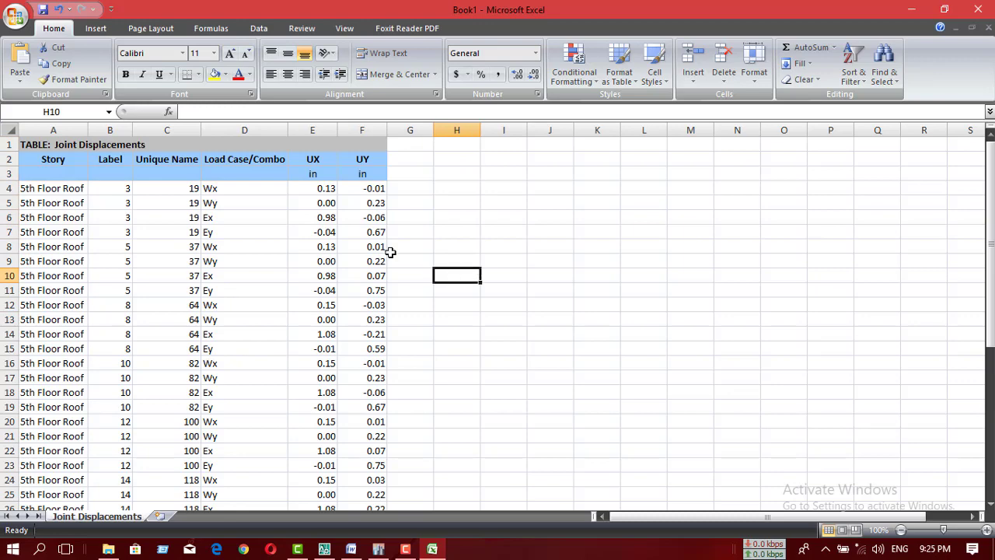
Step: Sort the UX and UY columns of the Joint Displacements sheet from largest to smallest
{"action": "scroll", "coordinate": [387, 288], "scroll_direction": "down", "scroll_amount": 9}
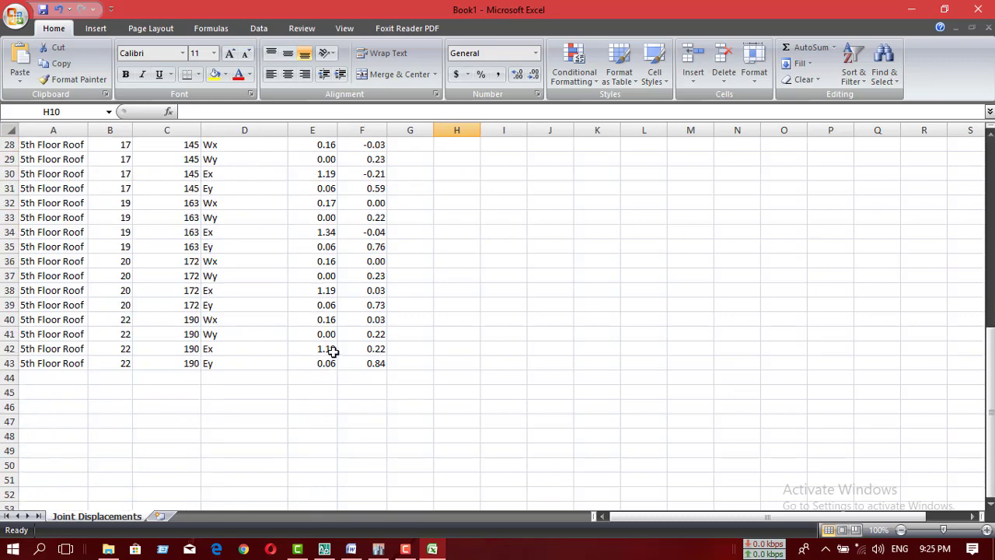
{"action": "scroll", "coordinate": [329, 355], "scroll_direction": "up", "scroll_amount": 9}
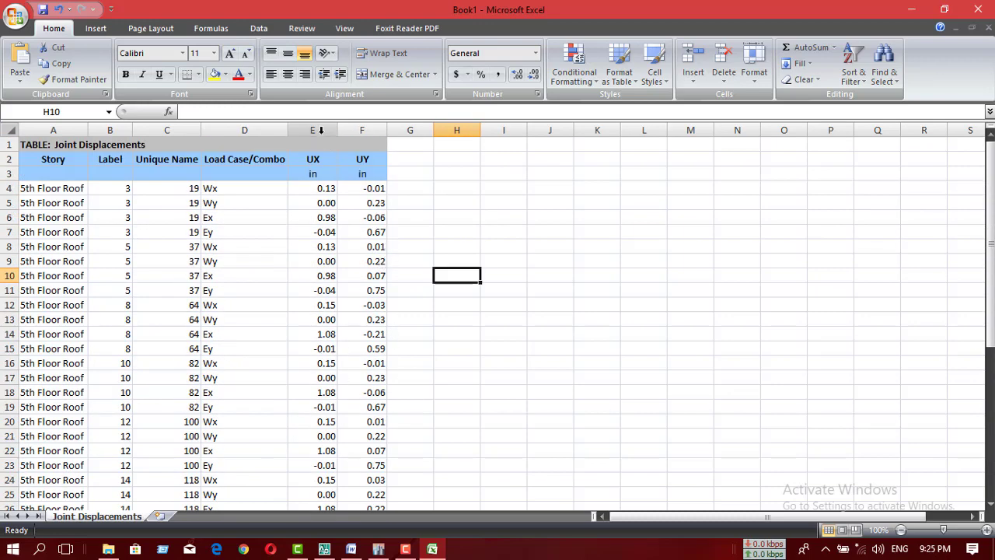
{"action": "left_click_drag", "start_coordinate": [320, 130], "coordinate": [358, 135]}
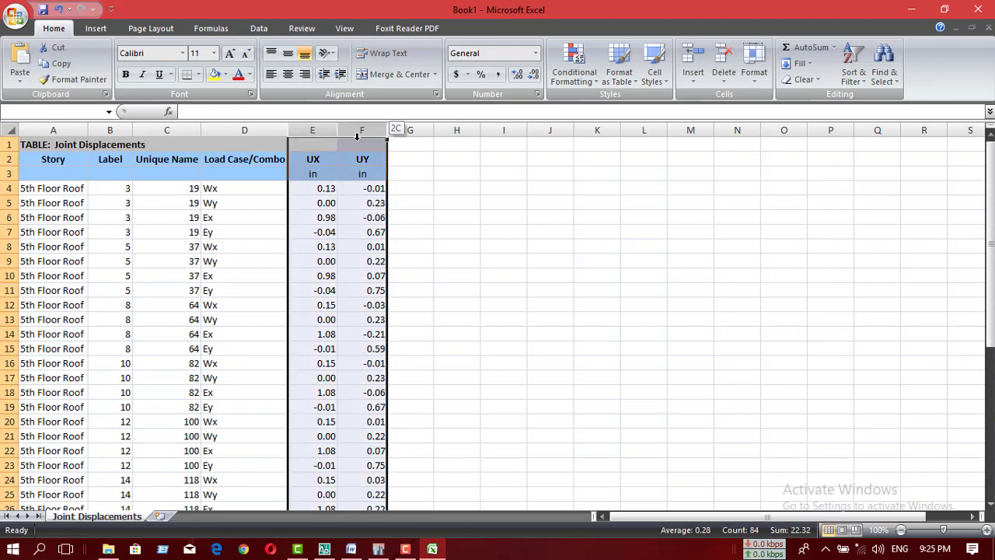
{"action": "left_click", "coordinate": [854, 74]}
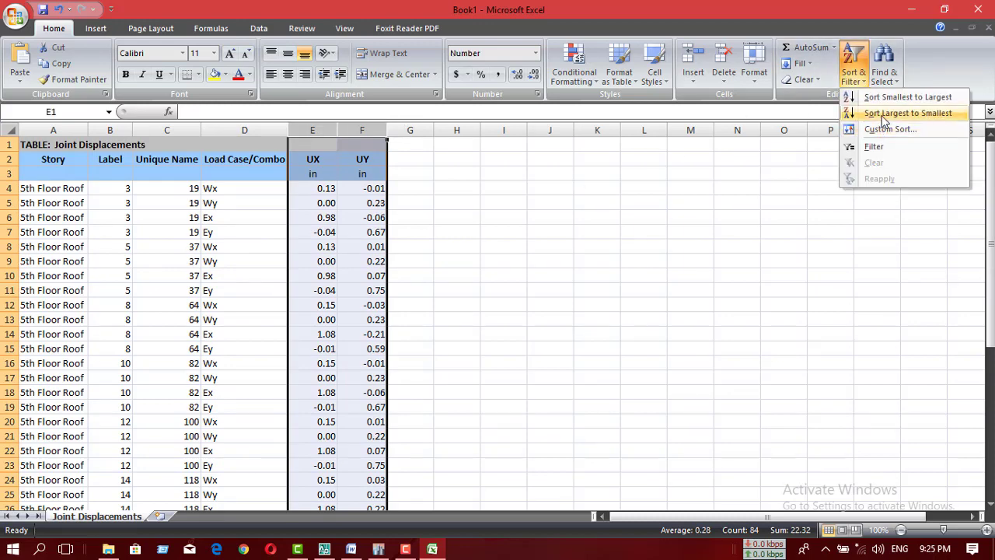
{"action": "left_click", "coordinate": [884, 114]}
{"action": "left_click", "coordinate": [467, 248]}
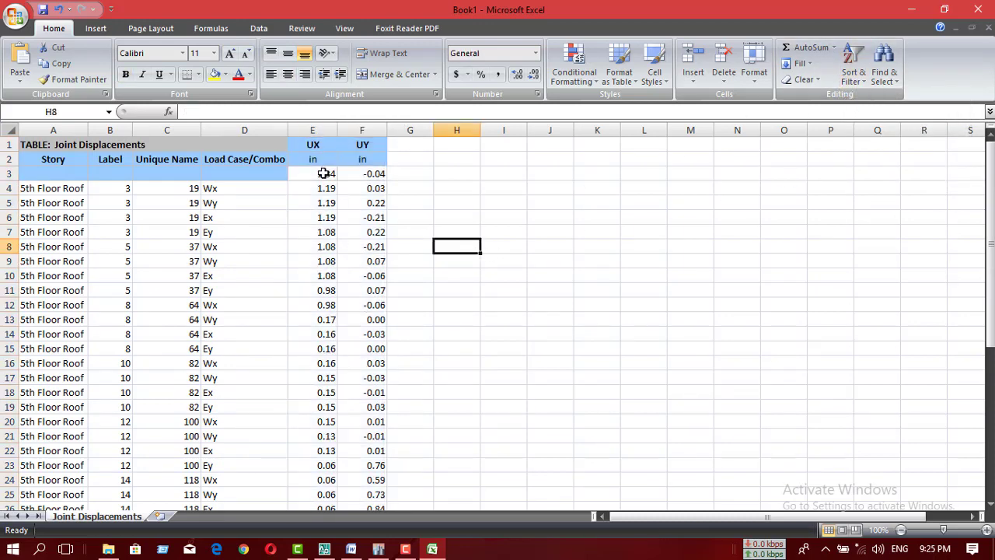
Step: Examine the first UX and UY values at the head of the sorted columns to check the roof displacement
{"action": "left_click_drag", "start_coordinate": [323, 173], "coordinate": [395, 207]}
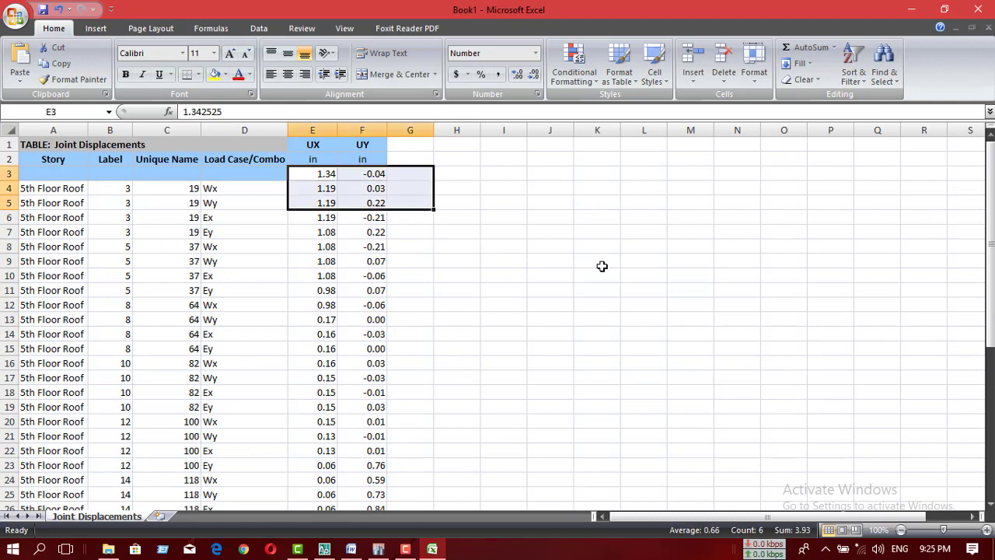
{"action": "left_click", "coordinate": [543, 184]}
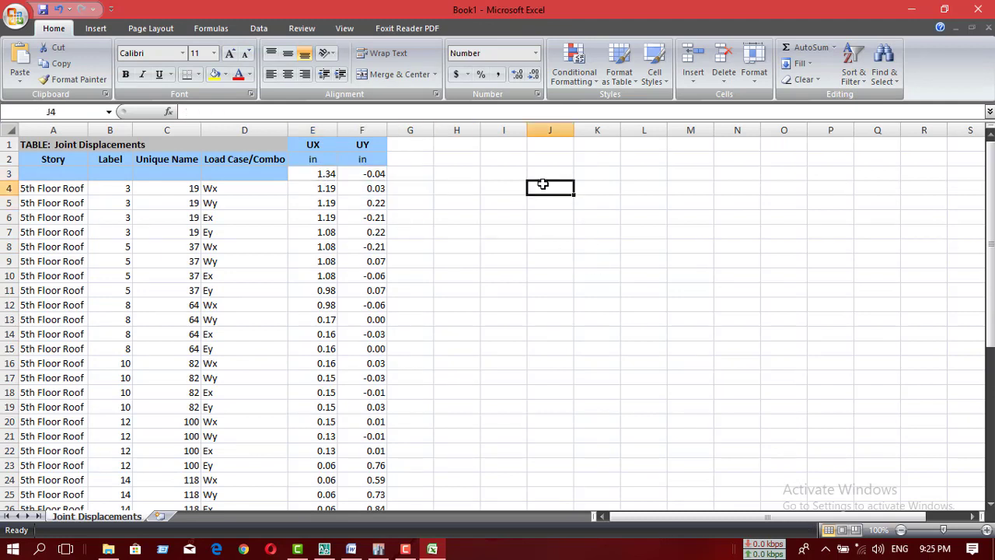
{"action": "left_click", "coordinate": [62, 187]}
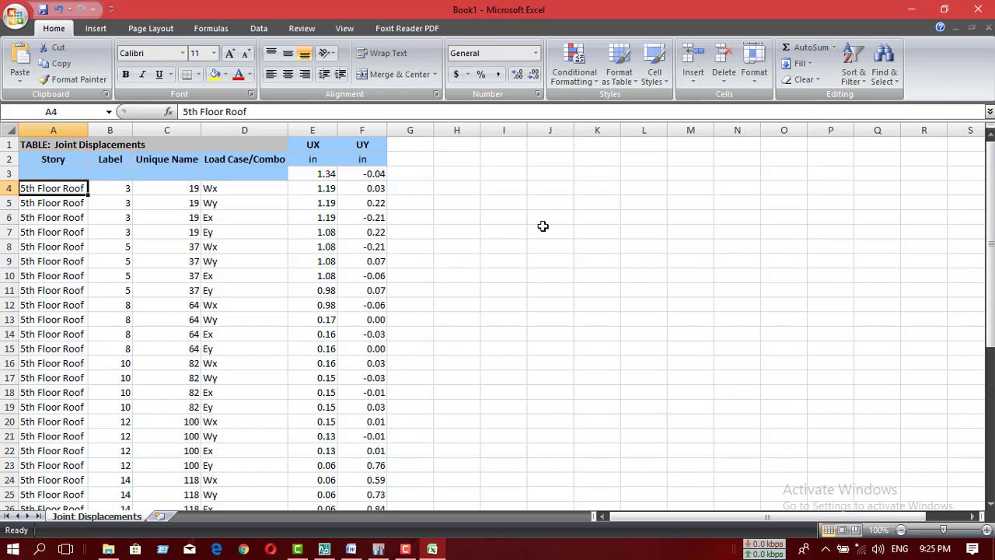
{"action": "left_click", "coordinate": [327, 177]}
{"action": "left_click", "coordinate": [350, 177]}
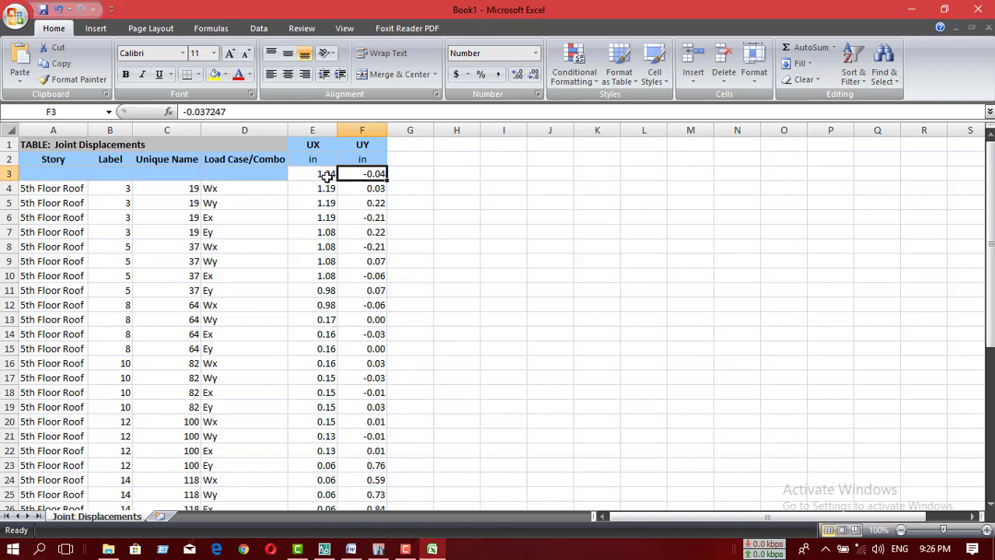
{"action": "left_click", "coordinate": [326, 176]}
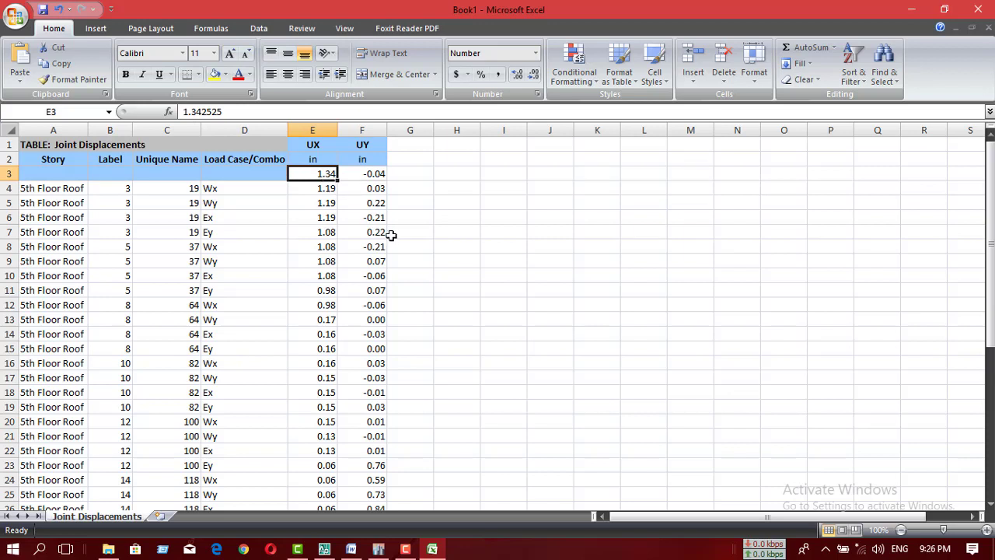
{"action": "left_click", "coordinate": [448, 320]}
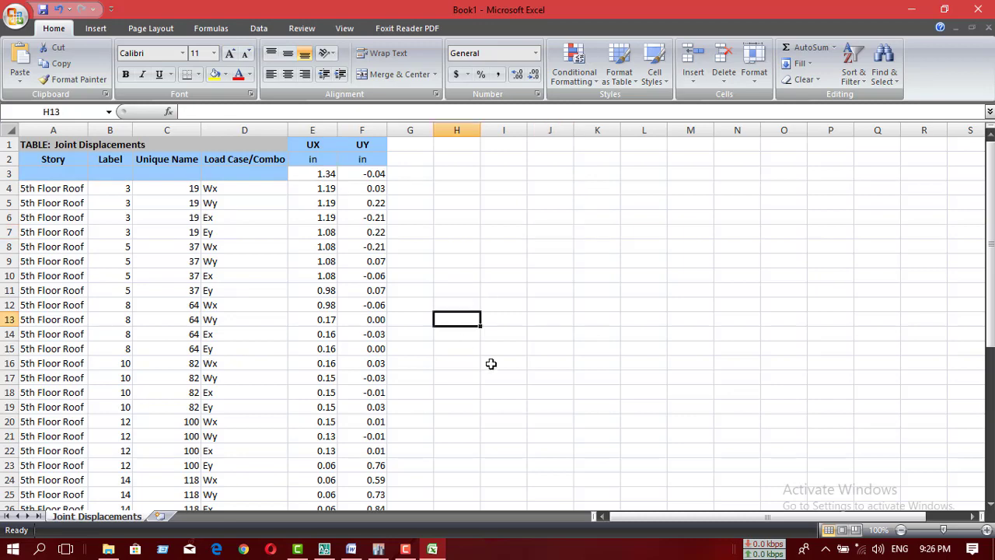
Step: Switch to ETABS, close the Joint Displacements table and clear the joint selection in the plan view
{"action": "left_click", "coordinate": [379, 551]}
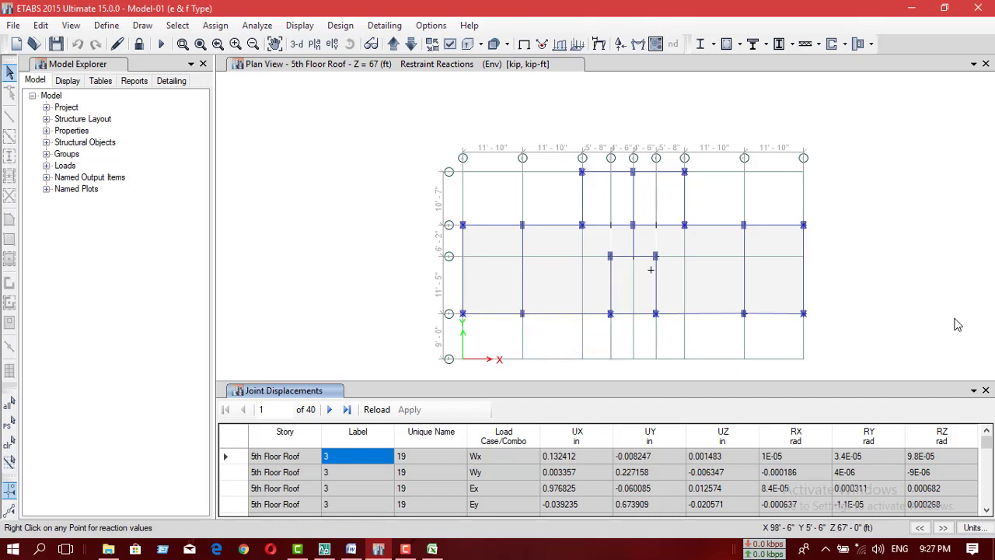
{"action": "mouse_move", "coordinate": [635, 280]}
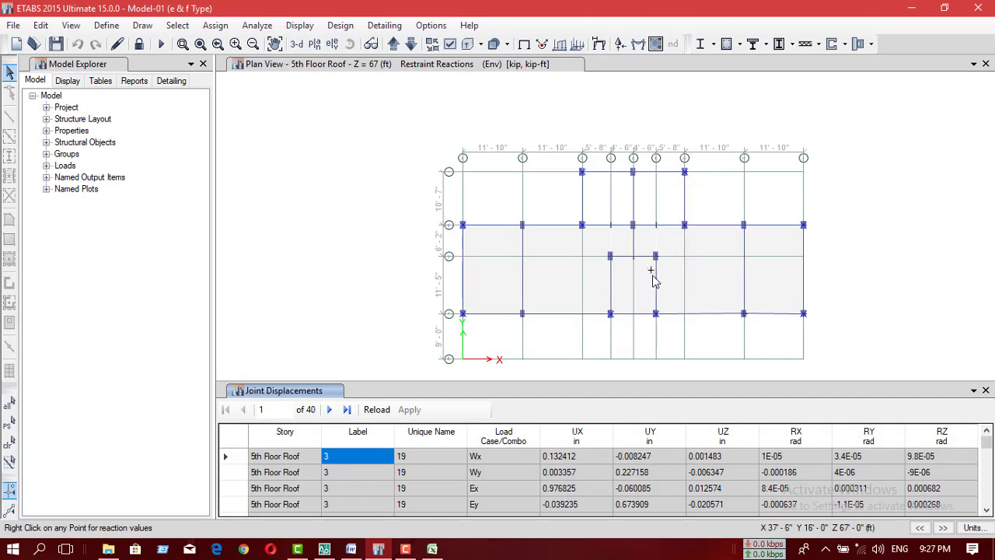
{"action": "mouse_move", "coordinate": [658, 263]}
{"action": "left_click", "coordinate": [985, 391]}
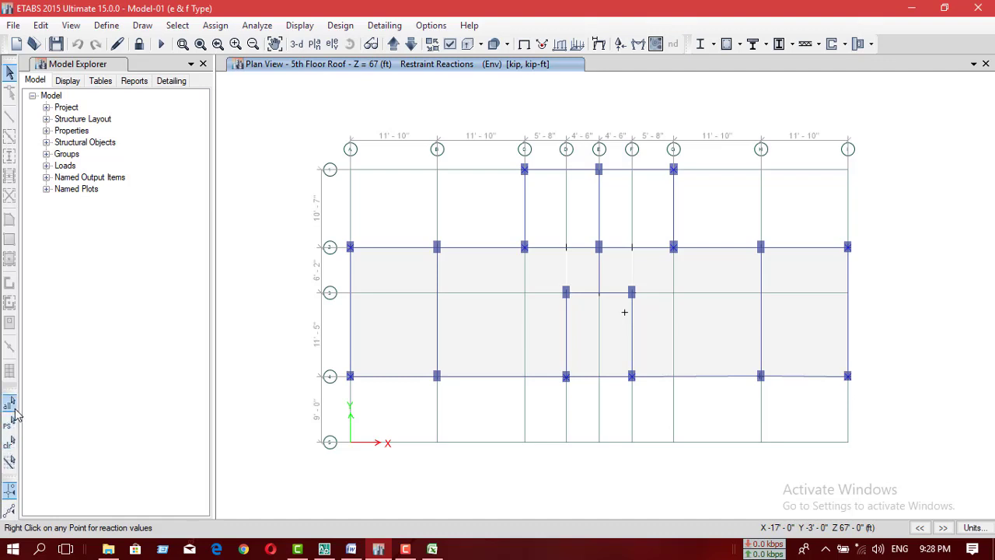
{"action": "left_click", "coordinate": [8, 444]}
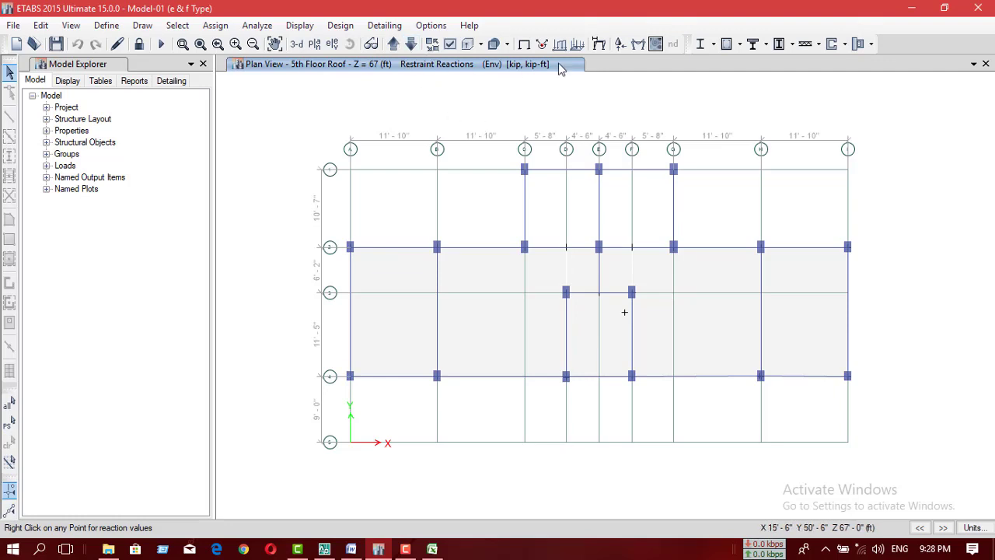
Step: Set the plot type of the Env combo Fz reactions display to Tabulated
{"action": "left_click", "coordinate": [620, 43]}
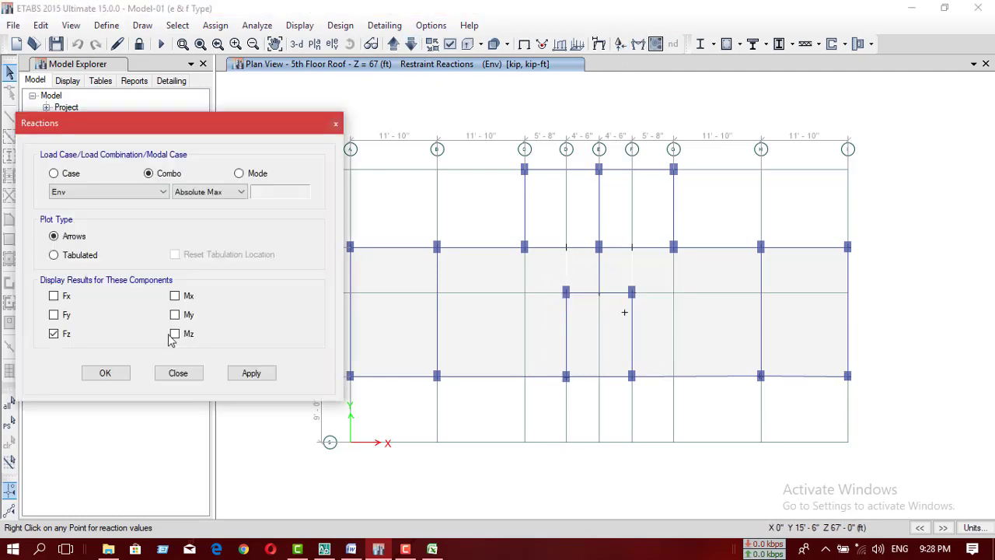
{"action": "left_click", "coordinate": [82, 259]}
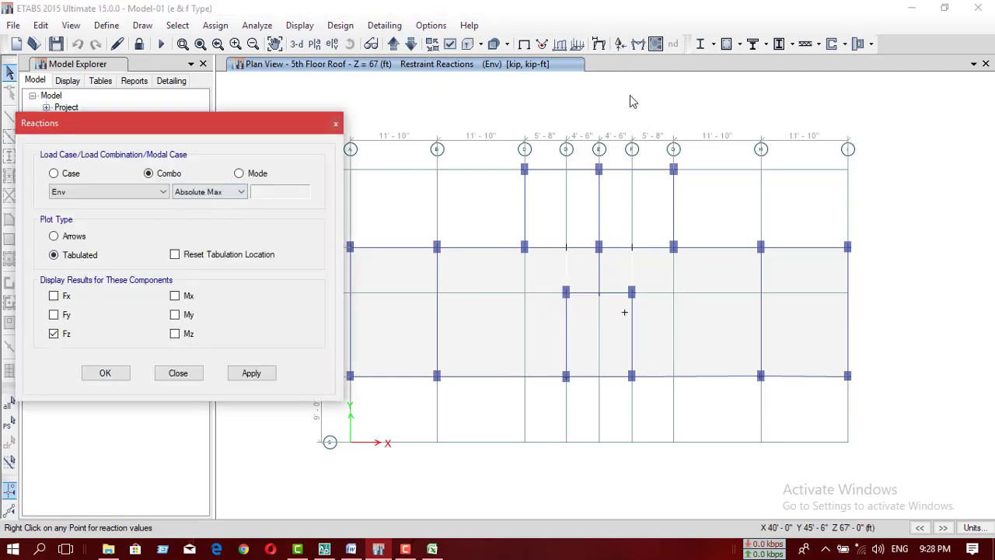
Step: Try to step the plan view down story by story from the 5th Floor Roof to the Base level
{"action": "left_click", "coordinate": [411, 44]}
{"action": "left_click", "coordinate": [412, 45]}
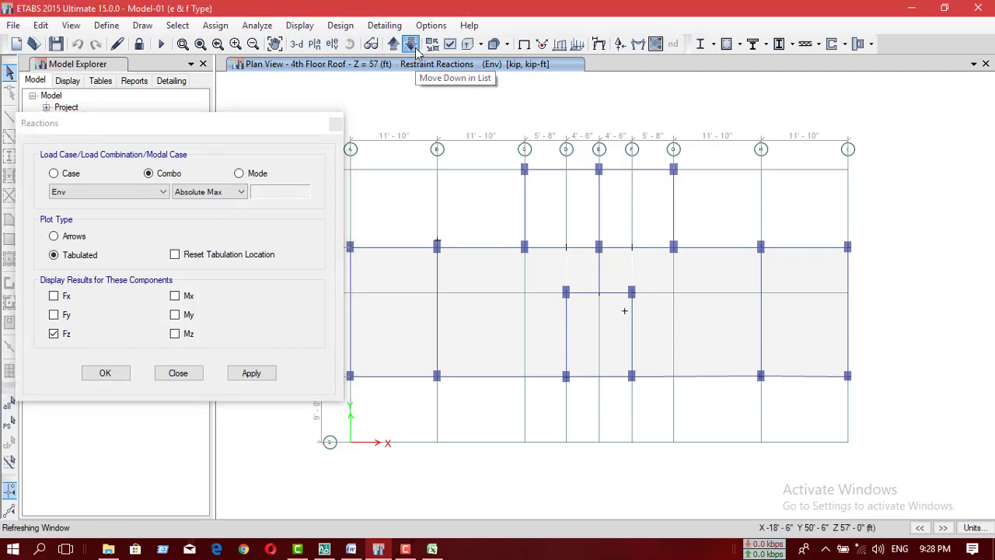
{"action": "left_click", "coordinate": [412, 44]}
{"action": "left_click", "coordinate": [412, 44]}
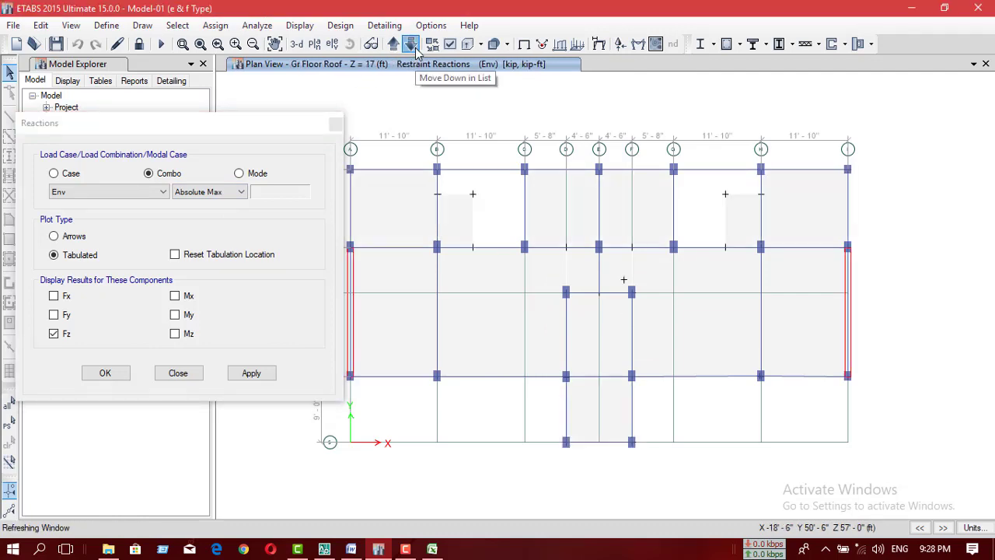
{"action": "left_click", "coordinate": [412, 45]}
{"action": "left_click", "coordinate": [411, 44]}
{"action": "left_click", "coordinate": [411, 44]}
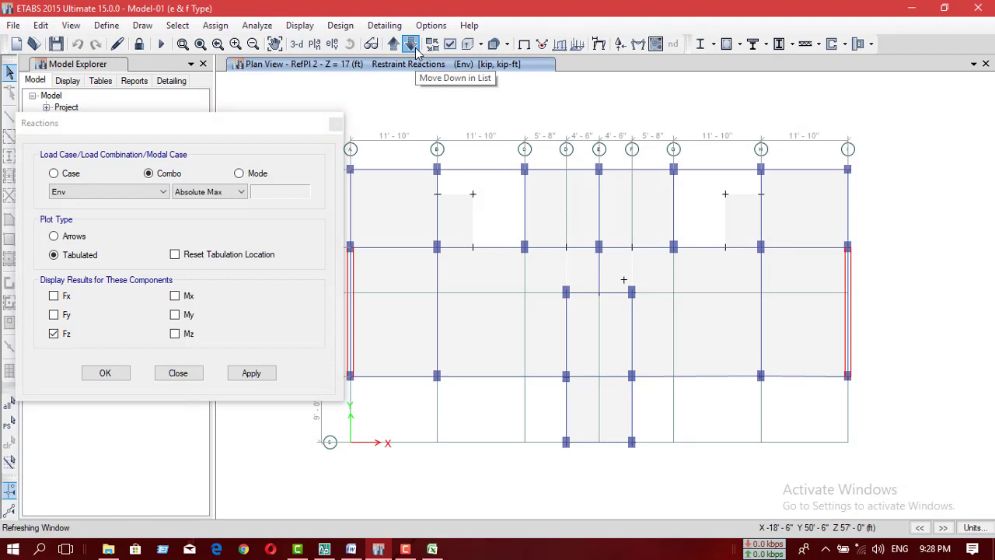
{"action": "left_click", "coordinate": [415, 48]}
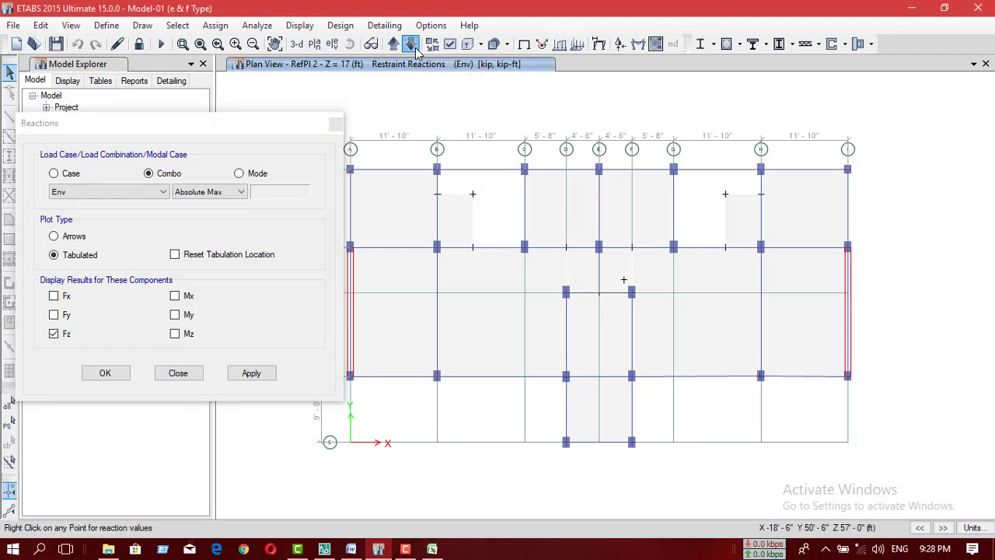
{"action": "left_click", "coordinate": [413, 45]}
Step: Display the Base plan view with its tabulated support reactions and close the Reactions dialog
{"action": "left_click_drag", "start_coordinate": [285, 122], "coordinate": [245, 137]}
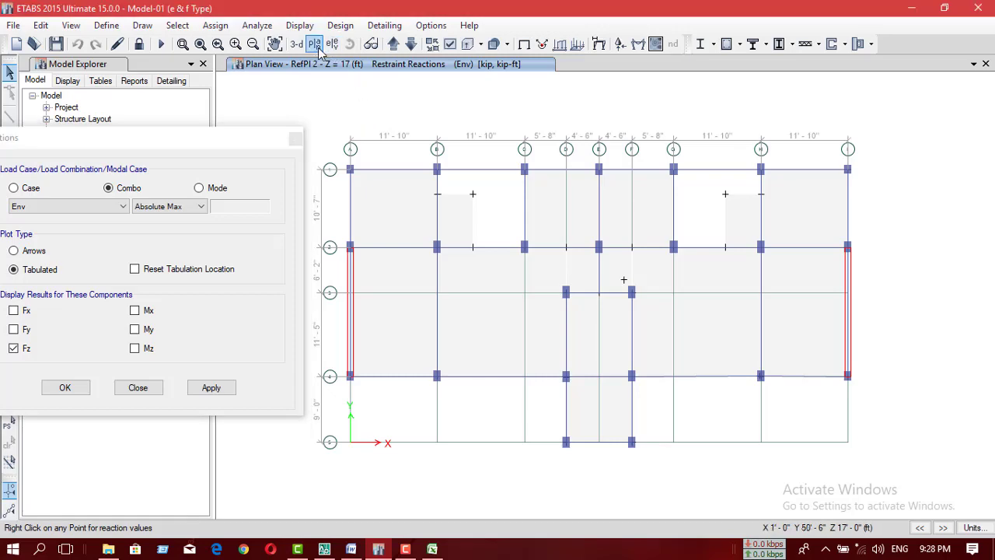
{"action": "left_click", "coordinate": [317, 47]}
{"action": "left_click", "coordinate": [414, 311]}
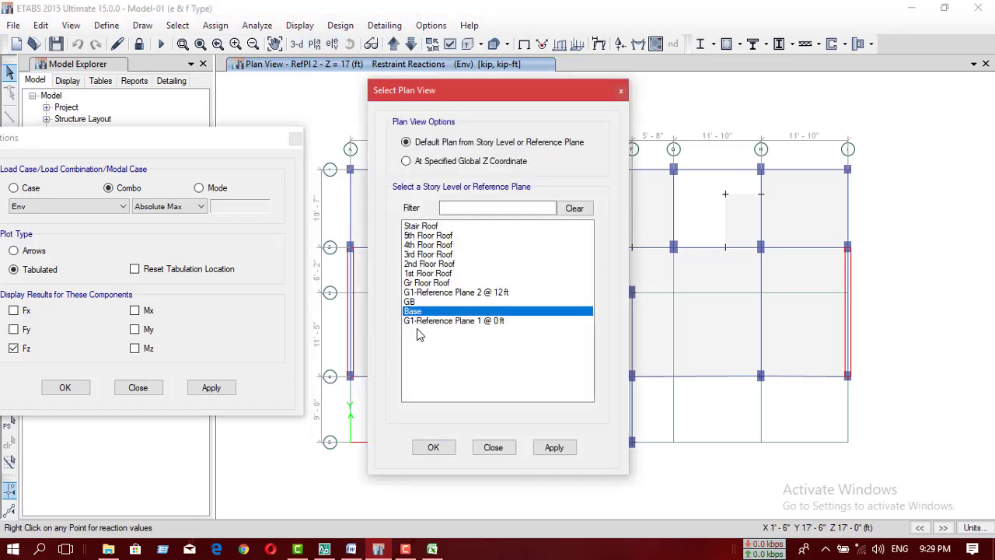
{"action": "left_click", "coordinate": [421, 450]}
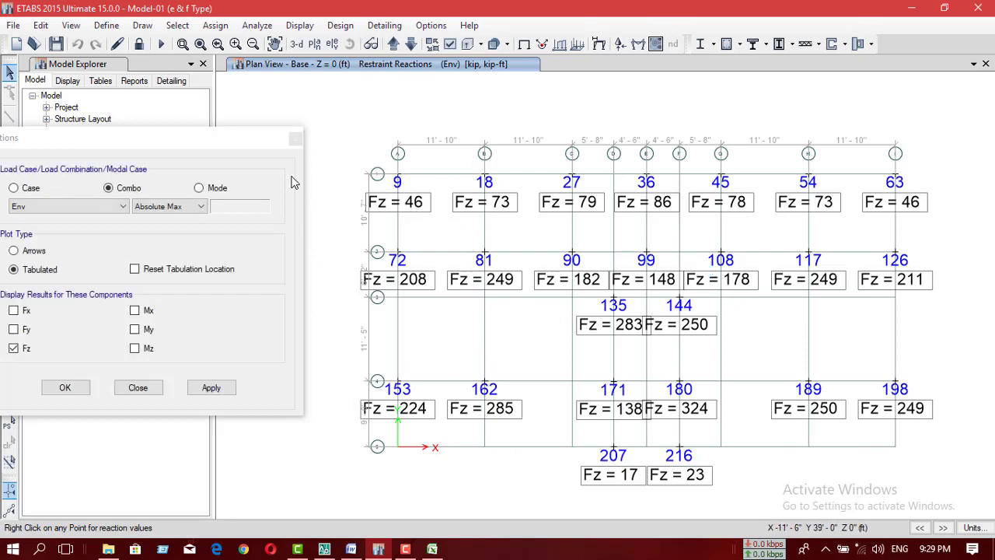
{"action": "left_click_drag", "start_coordinate": [197, 141], "coordinate": [370, 137]}
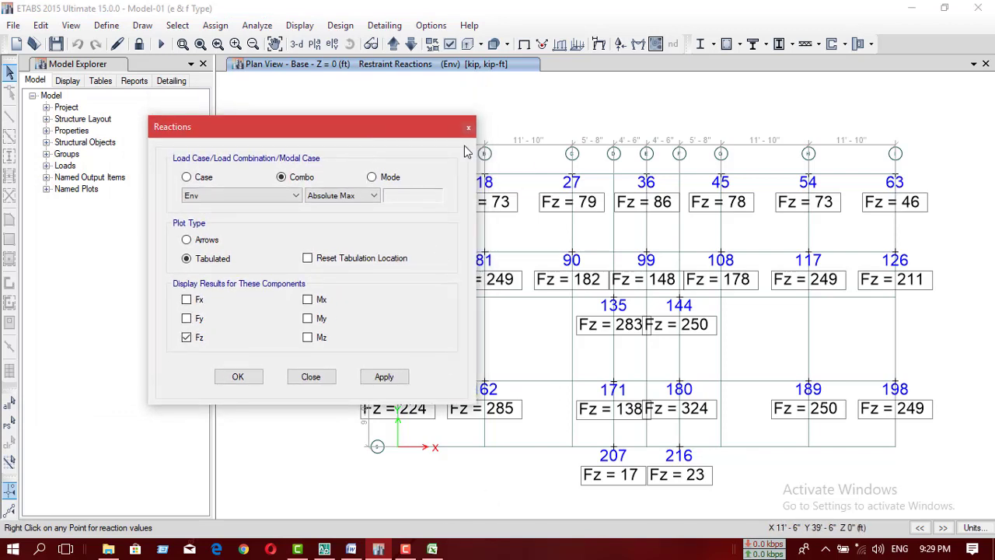
{"action": "left_click", "coordinate": [469, 128]}
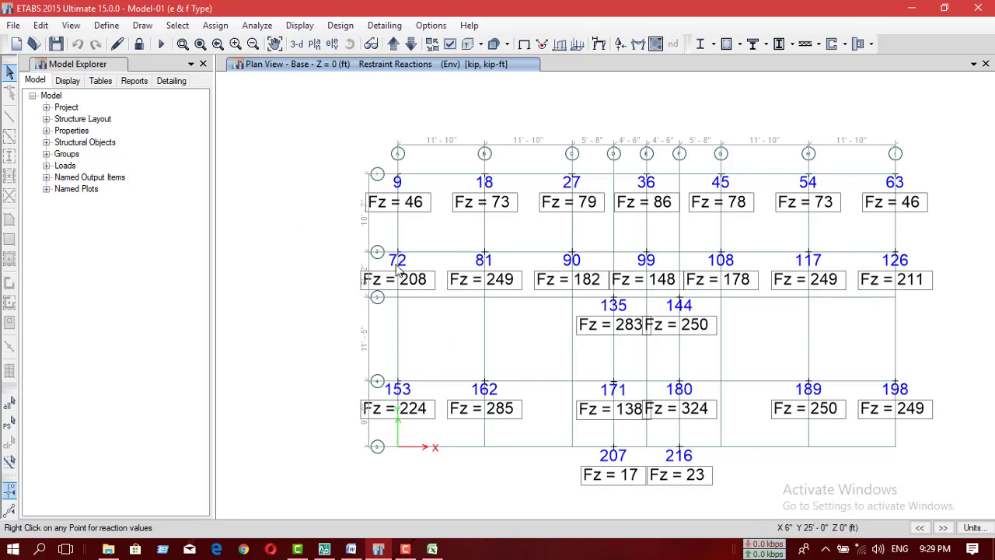
Step: Open the table chooser and deselect the Joint Displacements table, collapsing the Displacements group
{"action": "left_click", "coordinate": [298, 26]}
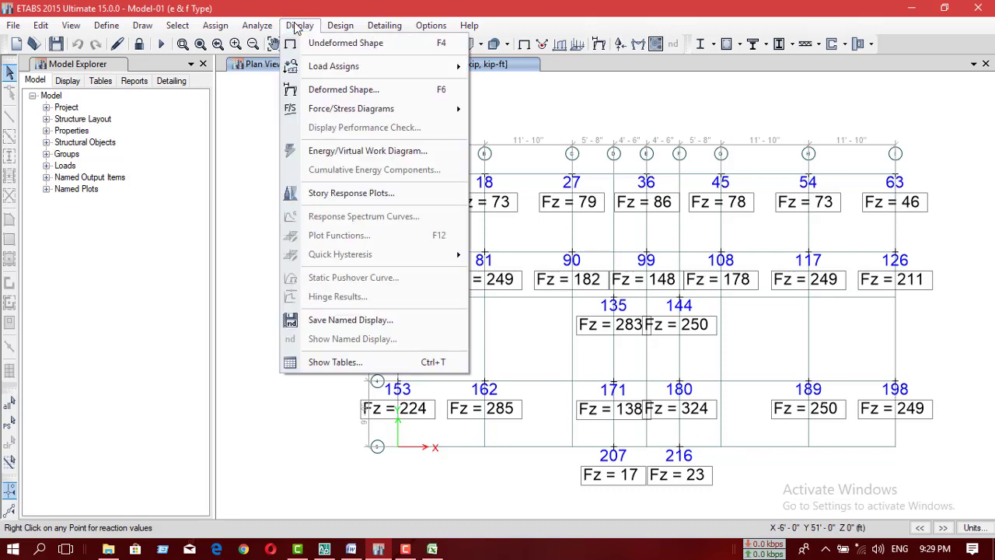
{"action": "left_click", "coordinate": [319, 364]}
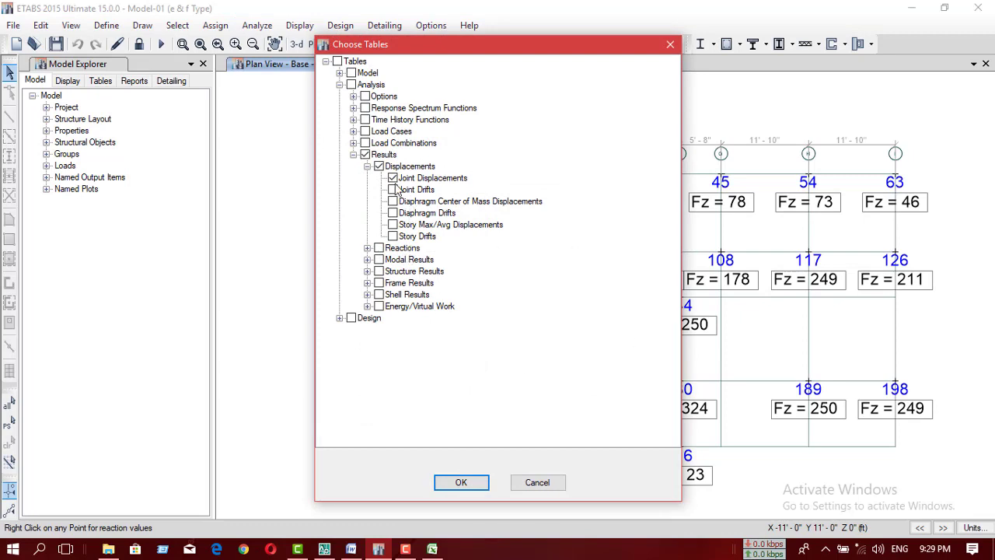
{"action": "left_click", "coordinate": [394, 178]}
{"action": "left_click", "coordinate": [365, 154]}
{"action": "left_click", "coordinate": [367, 166]}
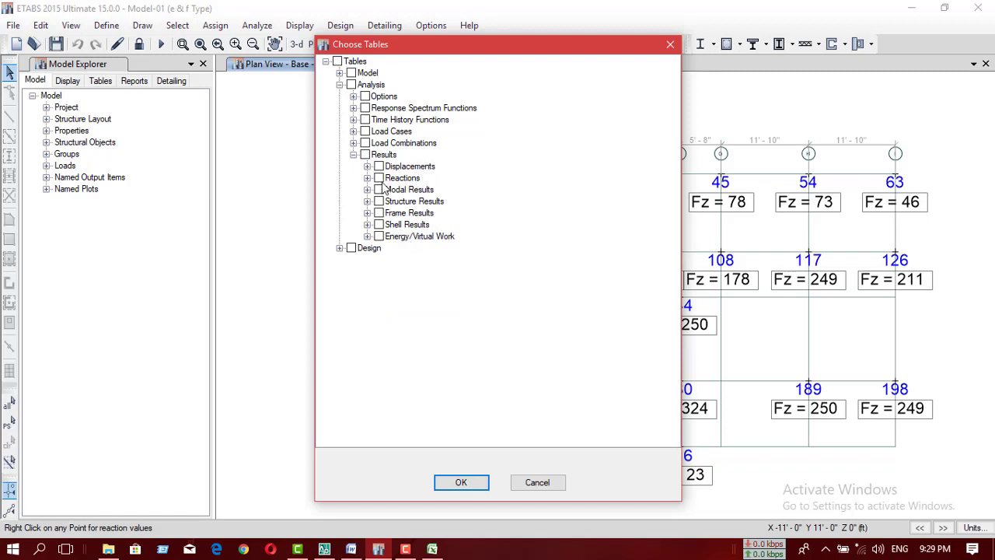
Step: Show the Design Reactions table from the Reactions group of the analysis results
{"action": "left_click", "coordinate": [340, 85]}
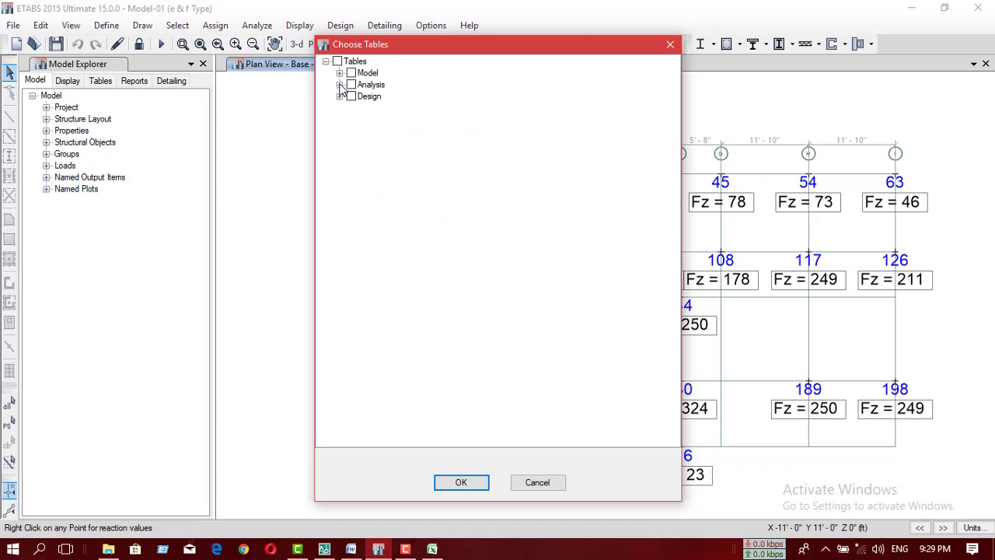
{"action": "left_click", "coordinate": [340, 85]}
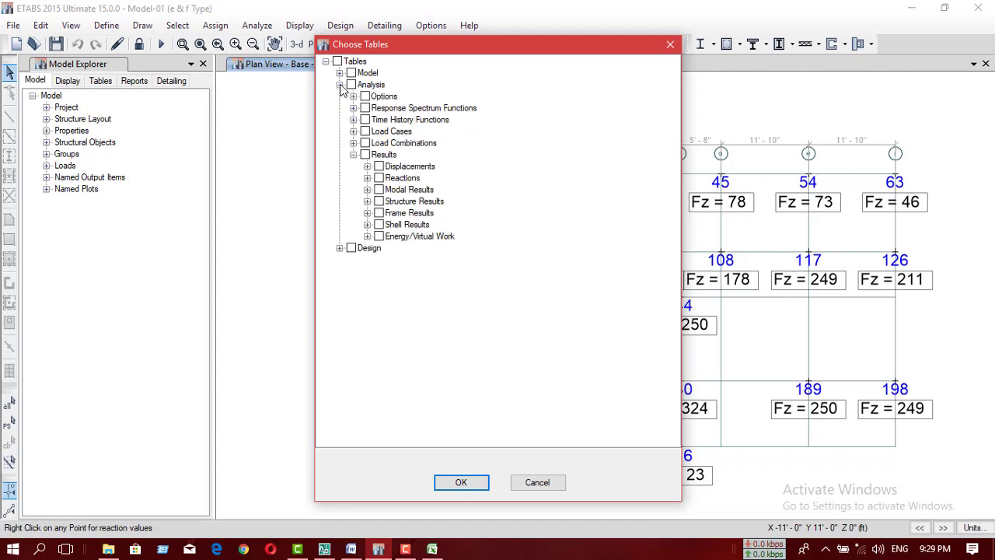
{"action": "left_click", "coordinate": [367, 178]}
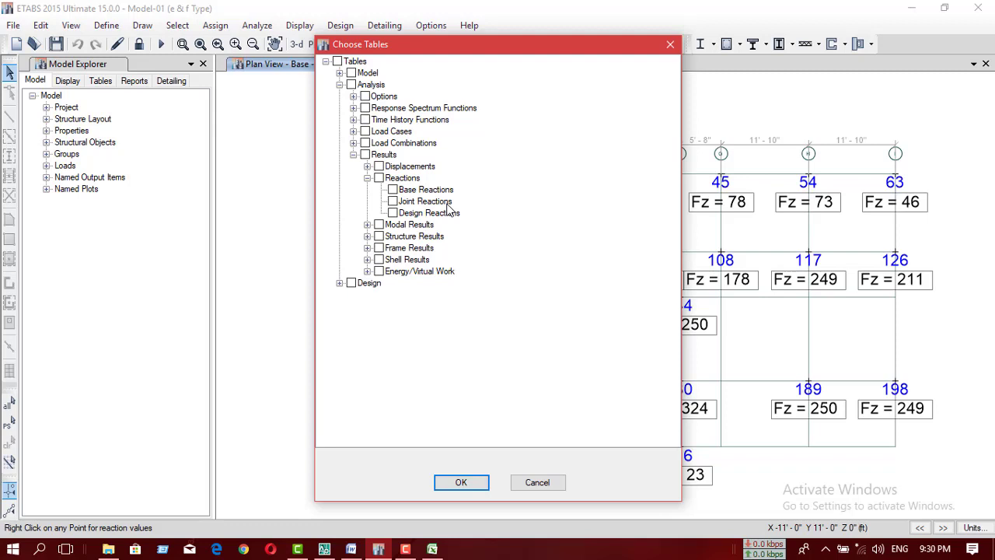
{"action": "left_click", "coordinate": [418, 216]}
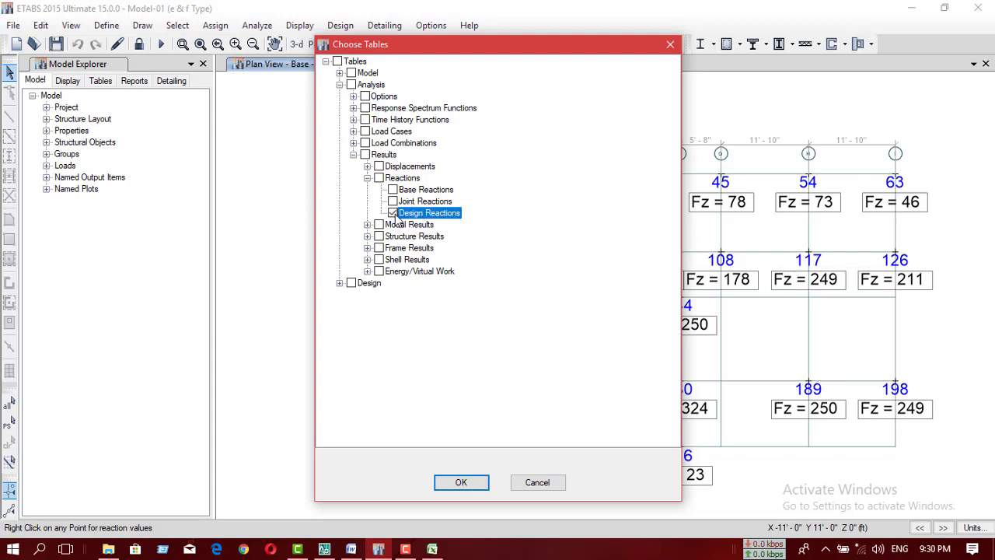
{"action": "left_click", "coordinate": [469, 483]}
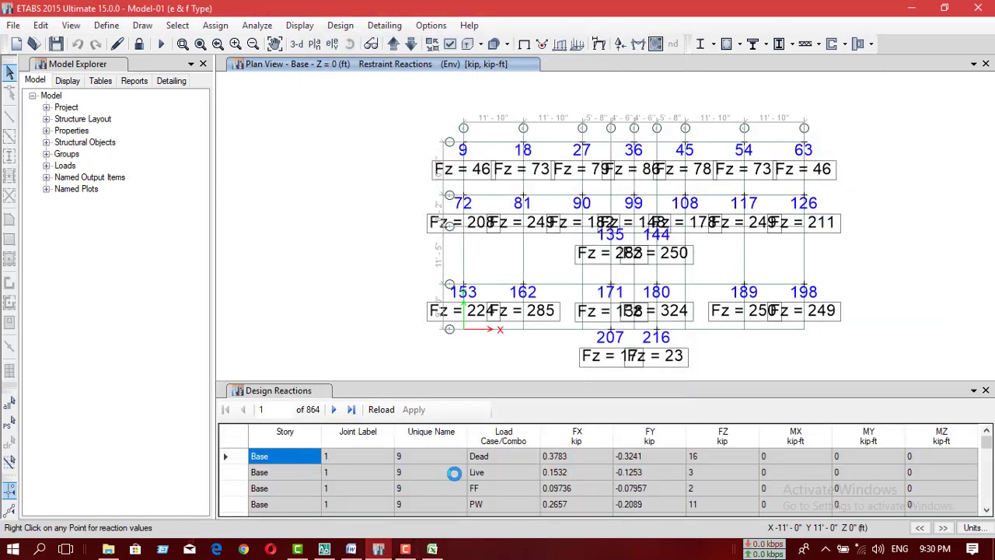
Step: Filter the Design Reactions table by the Env Max load combination
{"action": "right_click", "coordinate": [501, 443]}
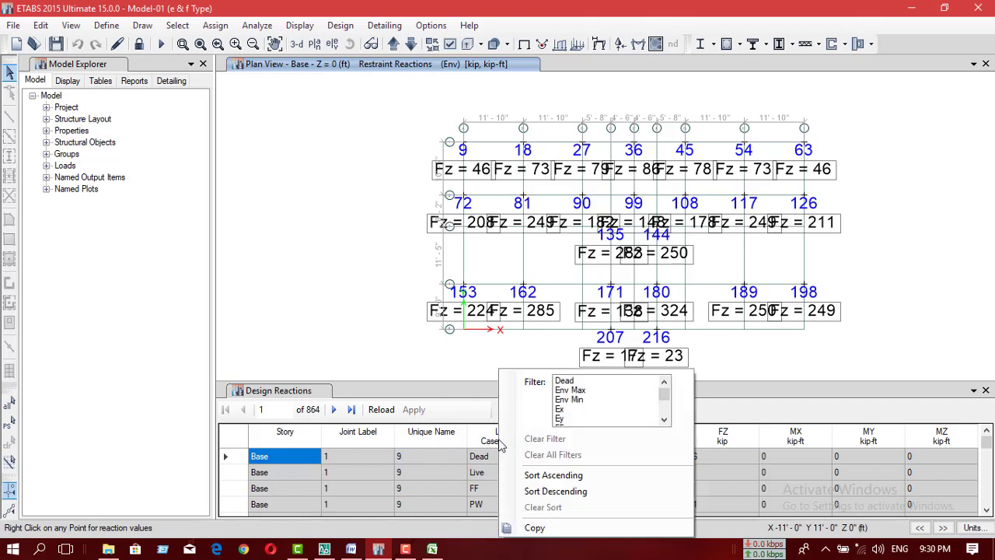
{"action": "left_click", "coordinate": [503, 447]}
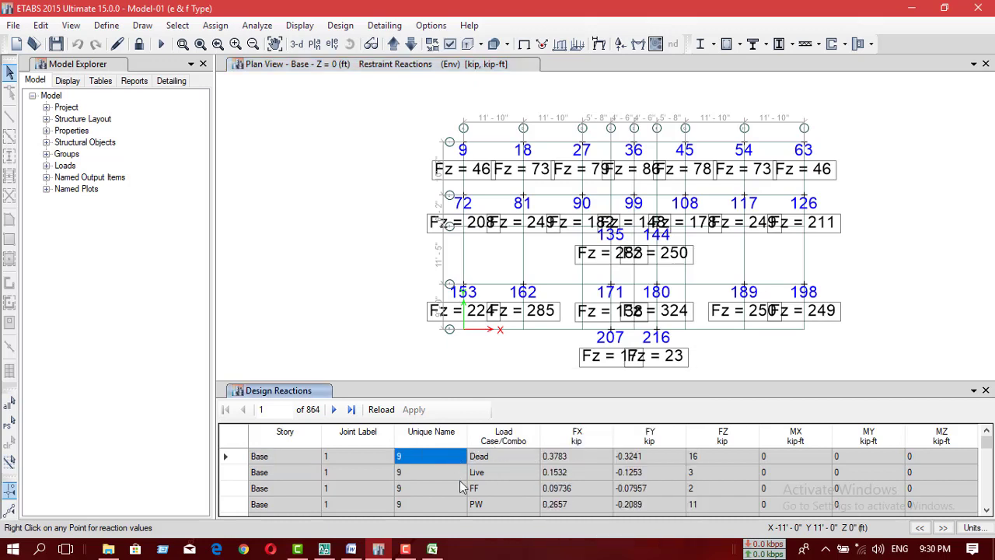
{"action": "left_click", "coordinate": [507, 443]}
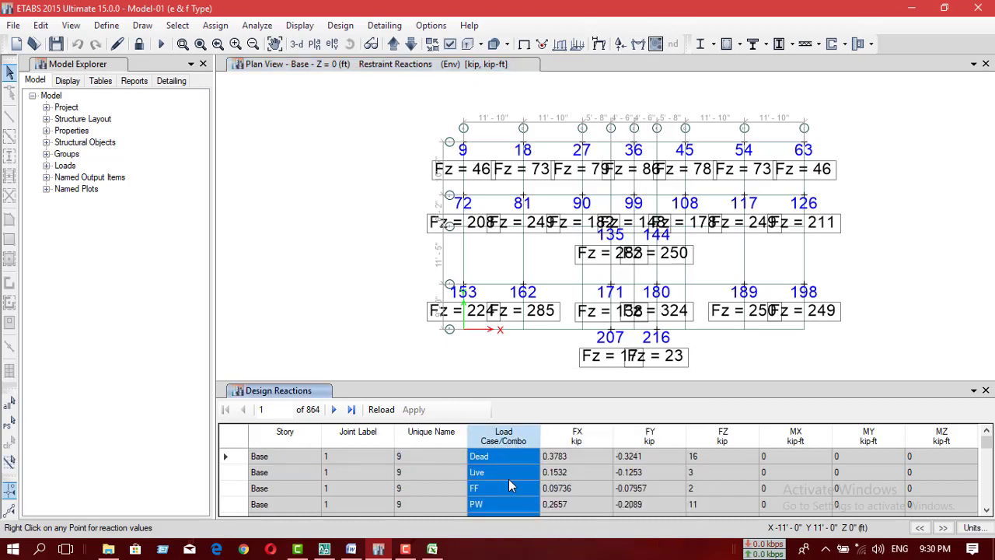
{"action": "left_click_drag", "start_coordinate": [491, 457], "coordinate": [496, 519]}
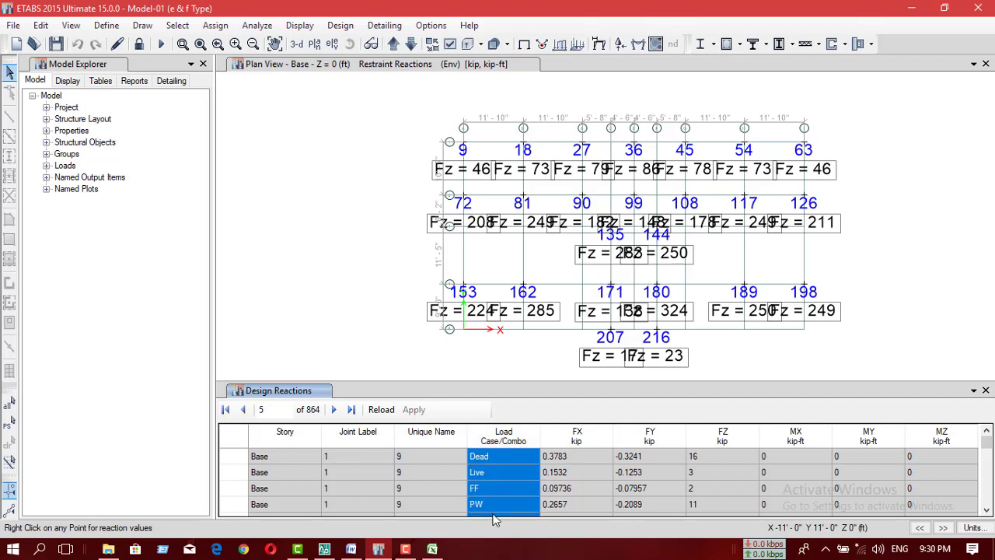
{"action": "right_click", "coordinate": [498, 453]}
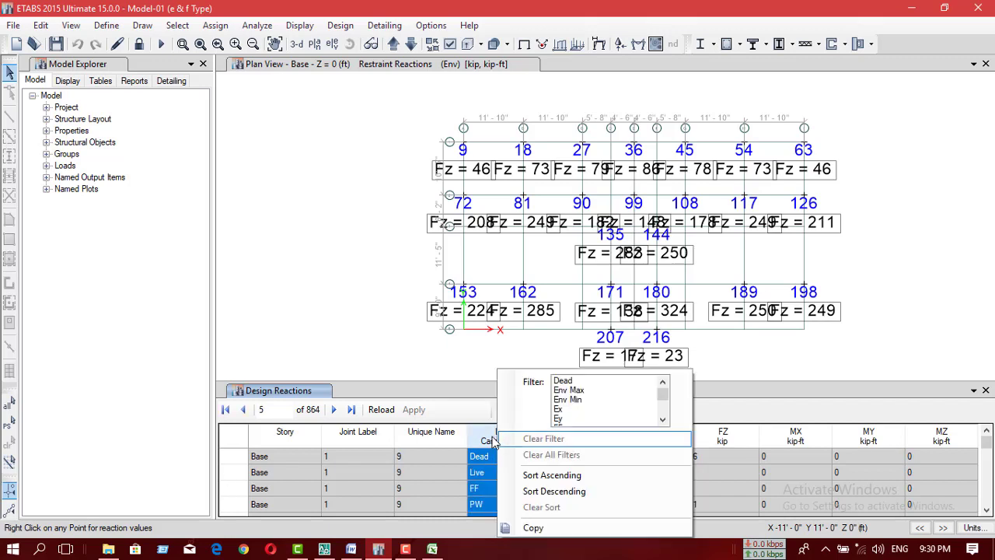
{"action": "left_click", "coordinate": [583, 391]}
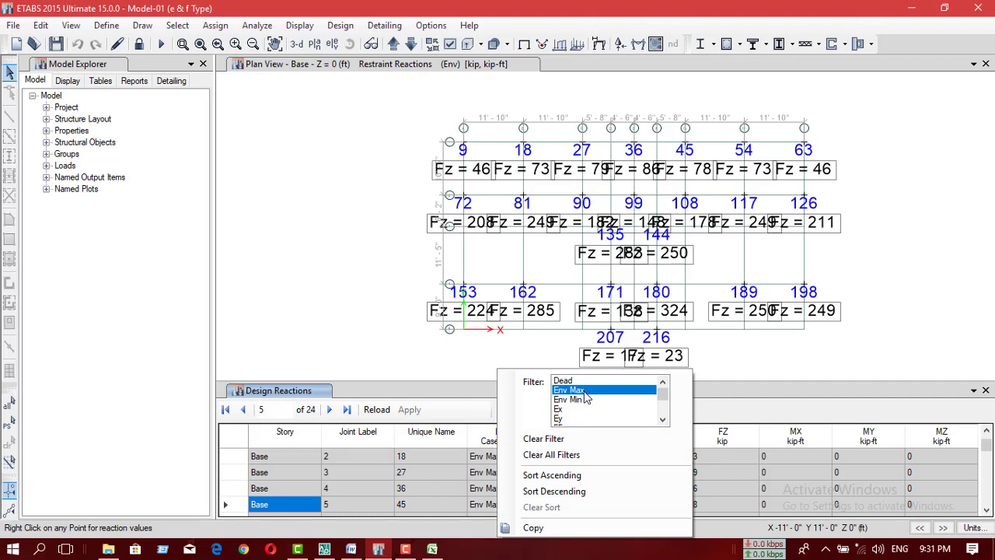
{"action": "left_click", "coordinate": [454, 454]}
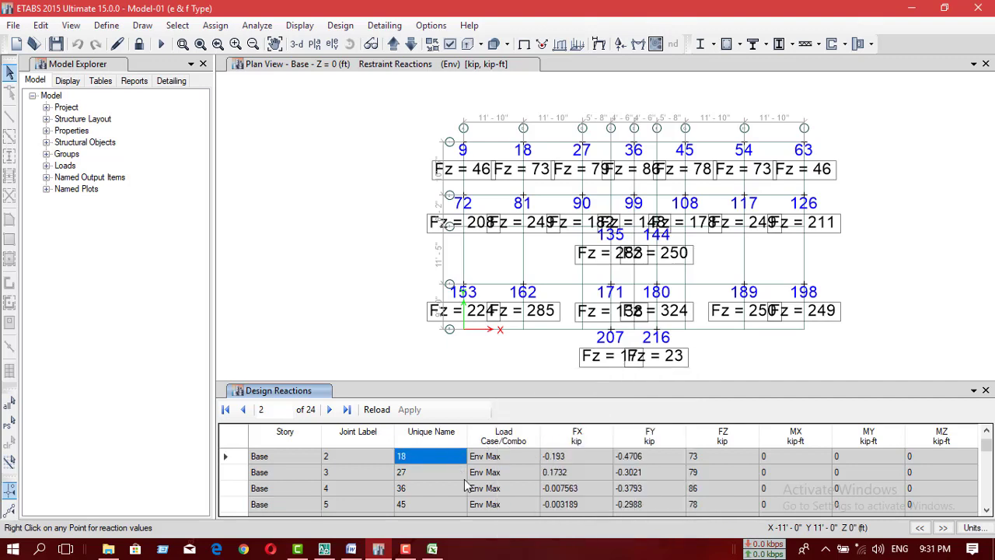
Step: Export the filtered Design Reactions table to Excel and view the Book2 workbook maximized
{"action": "right_click", "coordinate": [502, 496]}
{"action": "left_click", "coordinate": [566, 530]}
{"action": "mouse_move", "coordinate": [433, 548]}
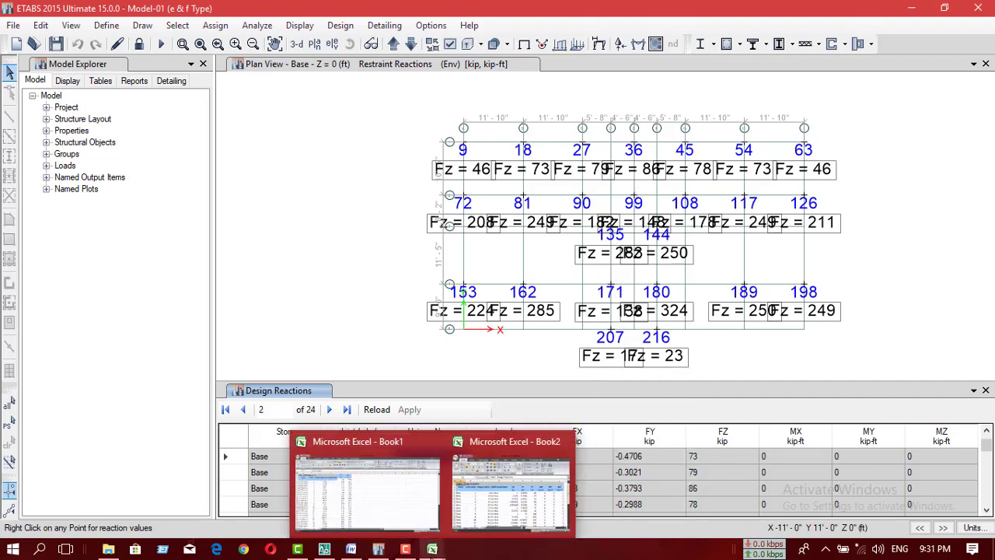
{"action": "left_click", "coordinate": [492, 511]}
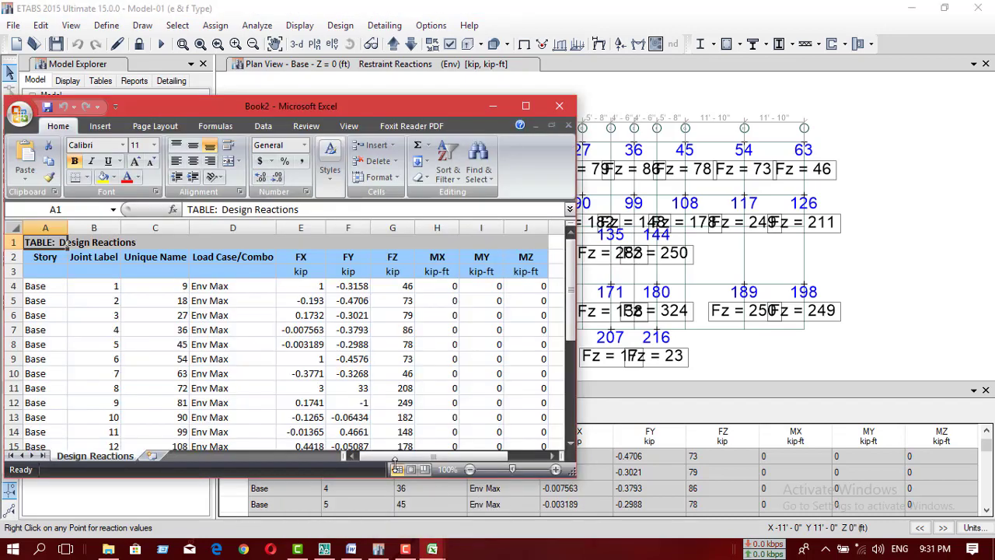
{"action": "left_click", "coordinate": [528, 111]}
{"action": "left_click", "coordinate": [521, 276]}
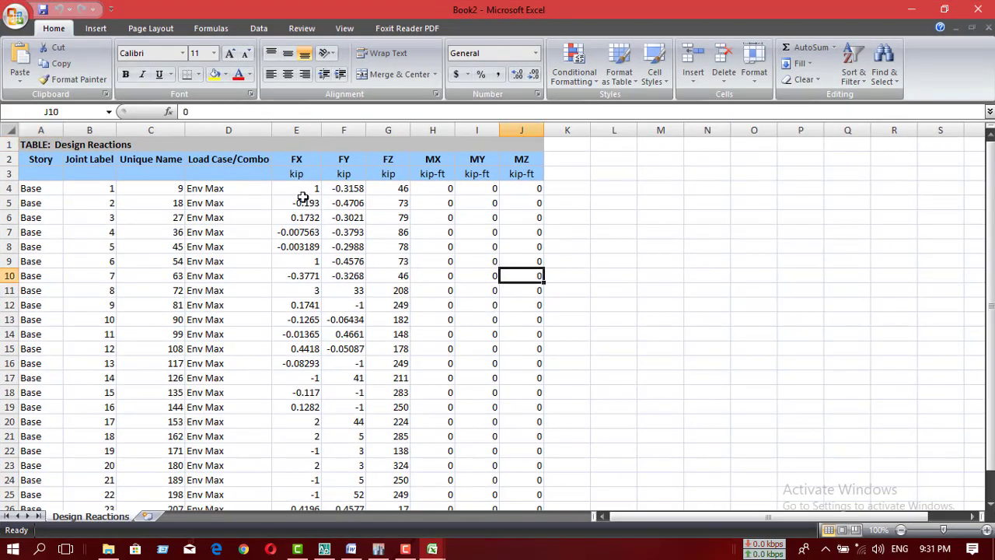
Step: Delete the FX, FY, MX, MY and MZ columns from the Design Reactions sheet
{"action": "left_click_drag", "start_coordinate": [310, 127], "coordinate": [350, 140]}
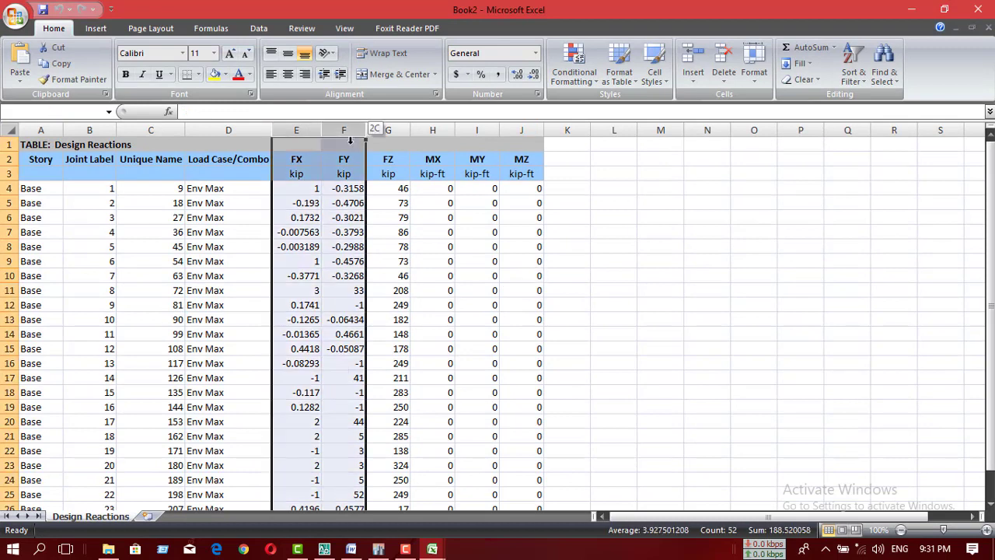
{"action": "right_click", "coordinate": [322, 231]}
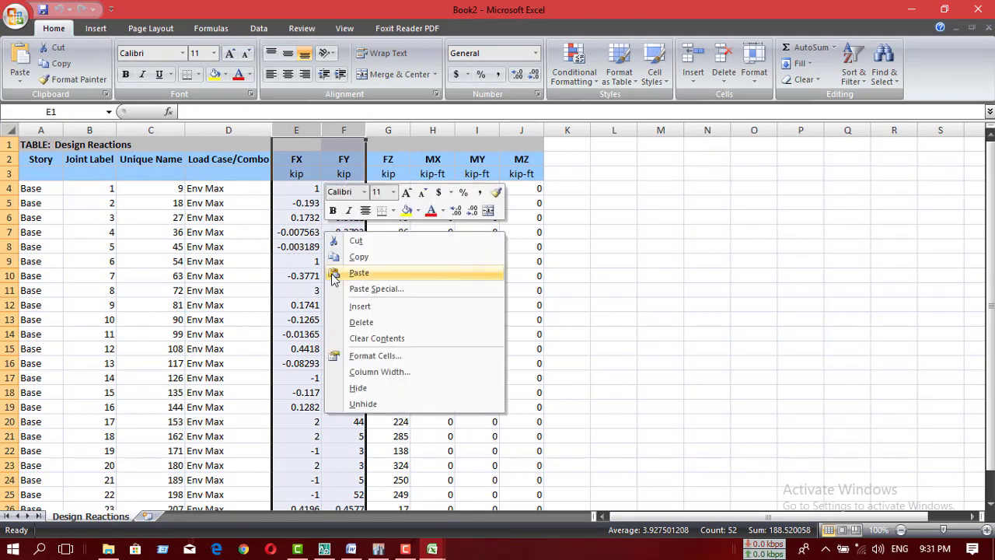
{"action": "left_click", "coordinate": [361, 322]}
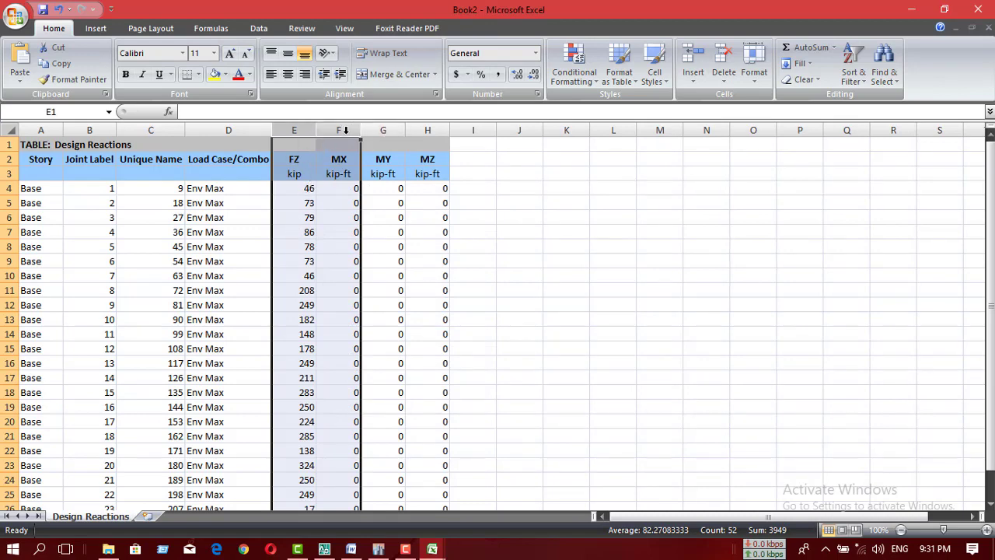
{"action": "left_click_drag", "start_coordinate": [346, 130], "coordinate": [427, 131]}
{"action": "right_click", "coordinate": [374, 238]}
{"action": "key", "text": "d"}
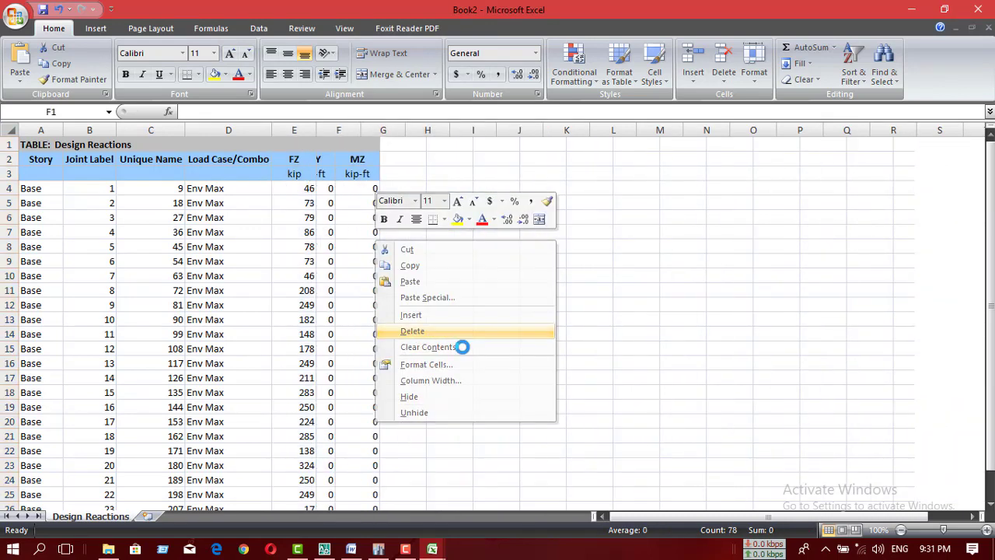
{"action": "left_click", "coordinate": [475, 347]}
{"action": "scroll", "coordinate": [544, 350], "scroll_direction": "down", "scroll_amount": 4}
{"action": "scroll", "coordinate": [311, 339], "scroll_direction": "up", "scroll_amount": 4}
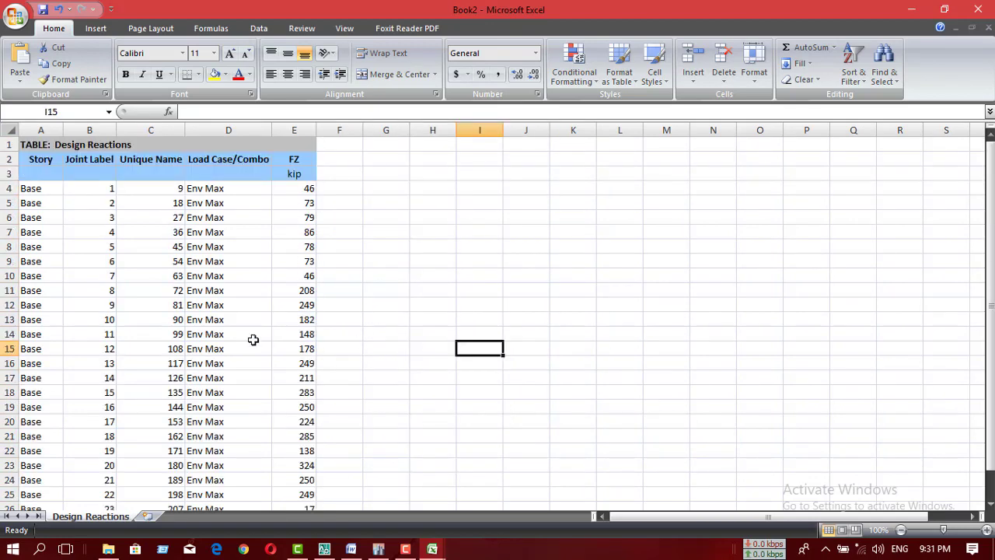
Step: Center-align the reaction data in cells A4 to E27
{"action": "mouse_move", "coordinate": [26, 190]}
{"action": "left_mouse_down"}
{"action": "mouse_move", "coordinate": [295, 528]}
{"action": "mouse_move", "coordinate": [295, 473]}
{"action": "left_mouse_up"}
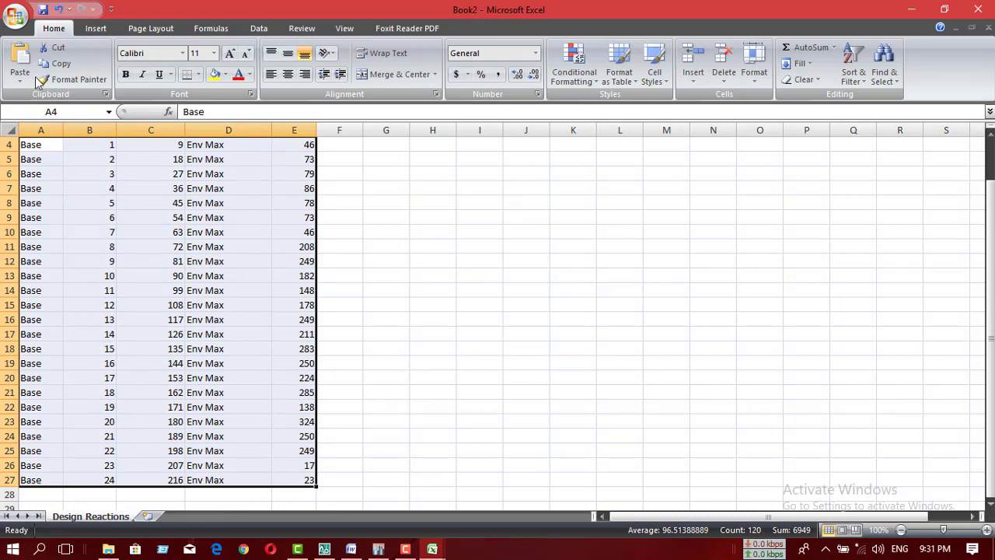
{"action": "left_click", "coordinate": [288, 74]}
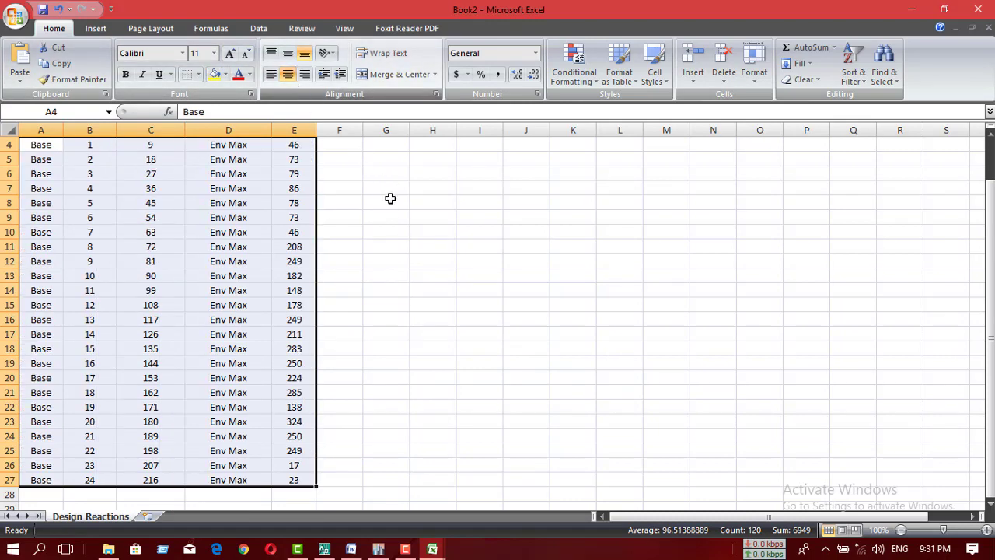
{"action": "left_click", "coordinate": [401, 245]}
{"action": "scroll", "coordinate": [344, 285], "scroll_direction": "up", "scroll_amount": 1}
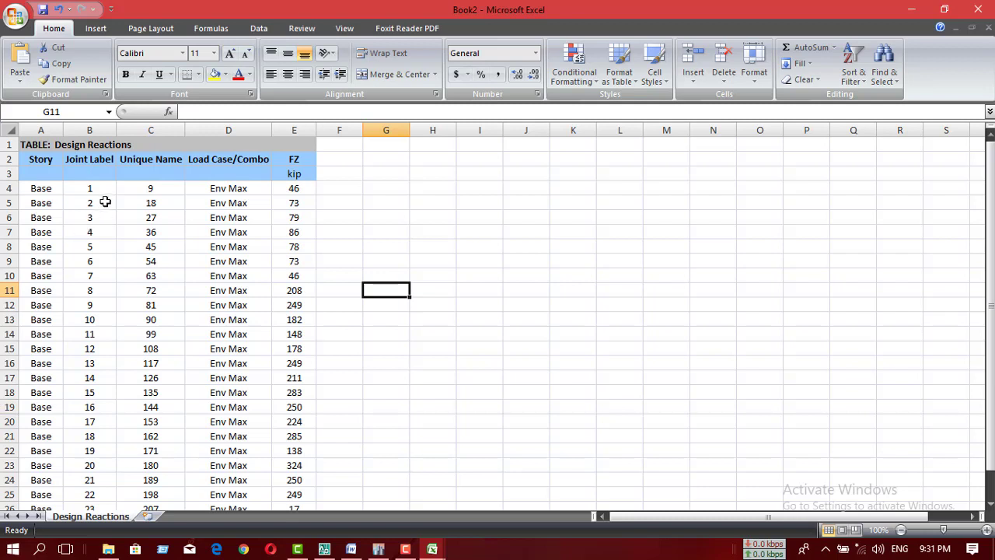
Step: Check the Joint Label and Unique Name columns and delete the Unique Name column
{"action": "left_click", "coordinate": [89, 191]}
{"action": "left_click", "coordinate": [95, 203]}
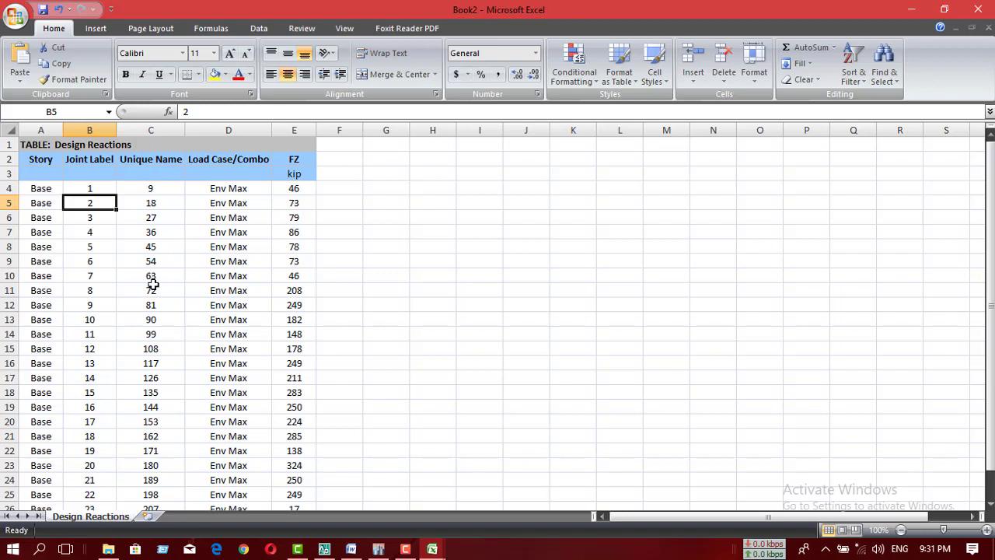
{"action": "left_click", "coordinate": [167, 186]}
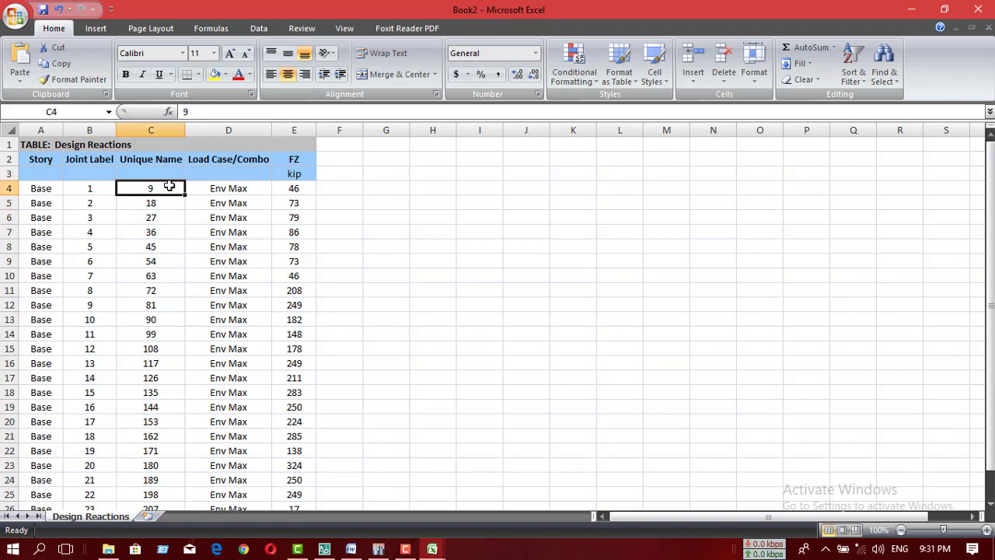
{"action": "left_click_drag", "start_coordinate": [166, 174], "coordinate": [160, 465]}
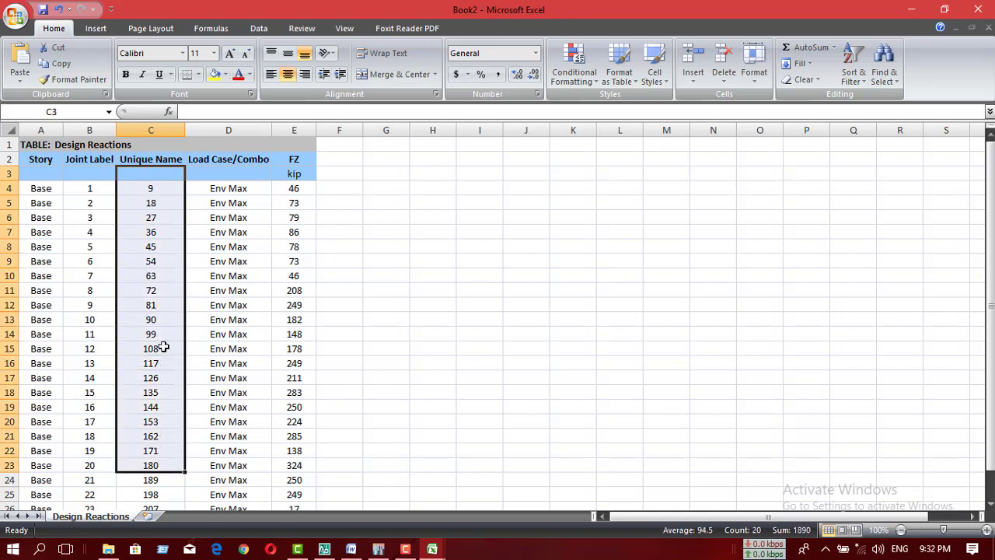
{"action": "left_click", "coordinate": [147, 187]}
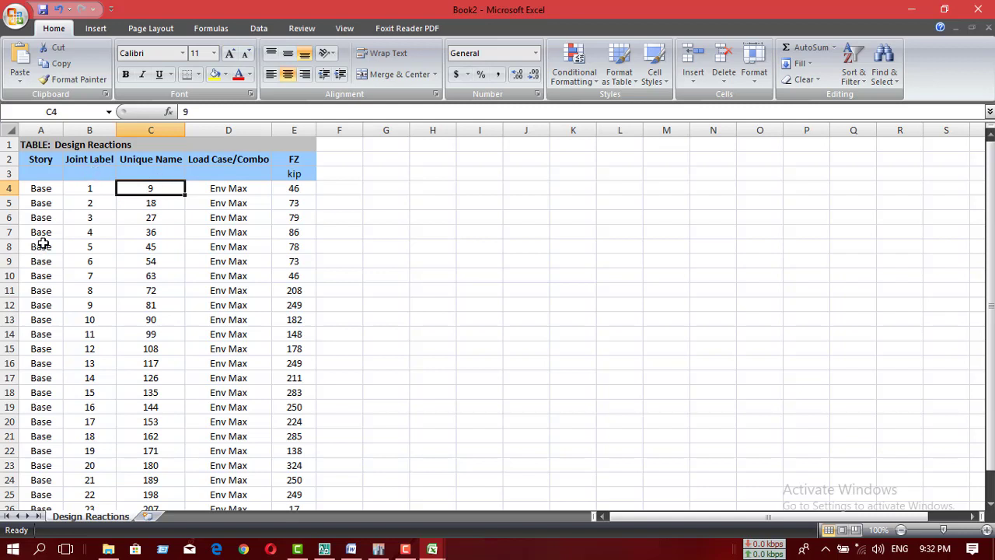
{"action": "left_click", "coordinate": [149, 130]}
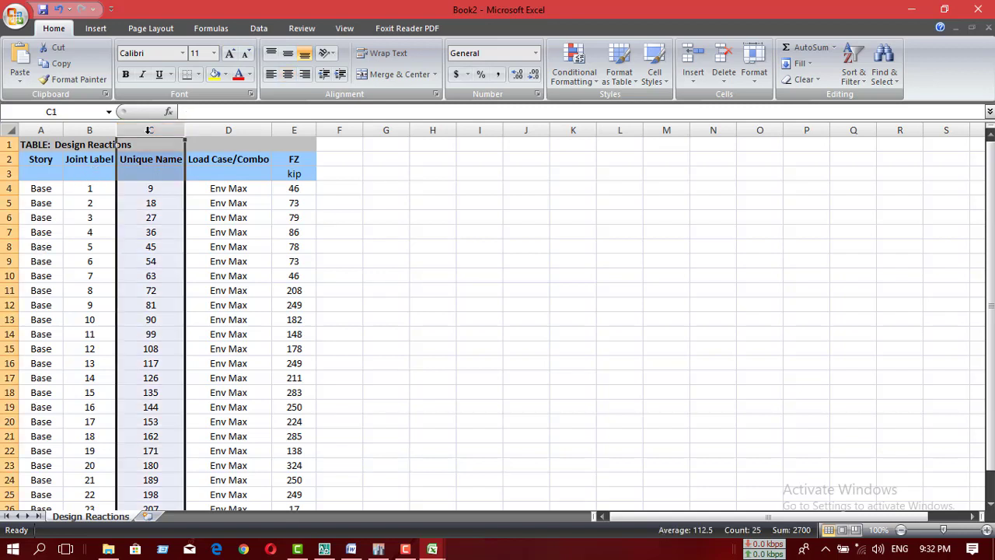
{"action": "right_click", "coordinate": [149, 195]}
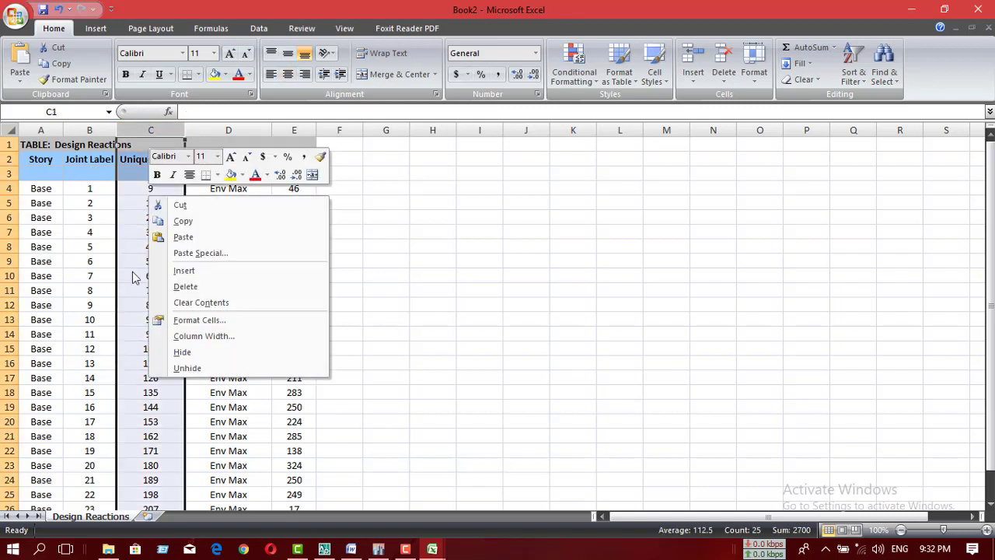
{"action": "left_click", "coordinate": [188, 286]}
{"action": "left_click", "coordinate": [367, 348]}
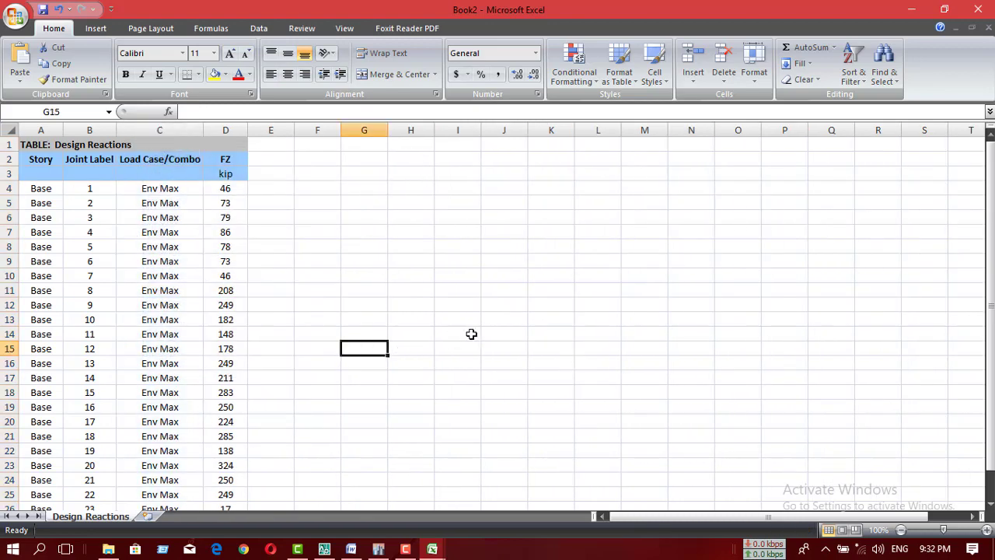
Step: Switch back to ETABS, show the undeformed shape in the Base plan and close the Design Reactions table
{"action": "left_click_drag", "start_coordinate": [46, 191], "coordinate": [240, 191]}
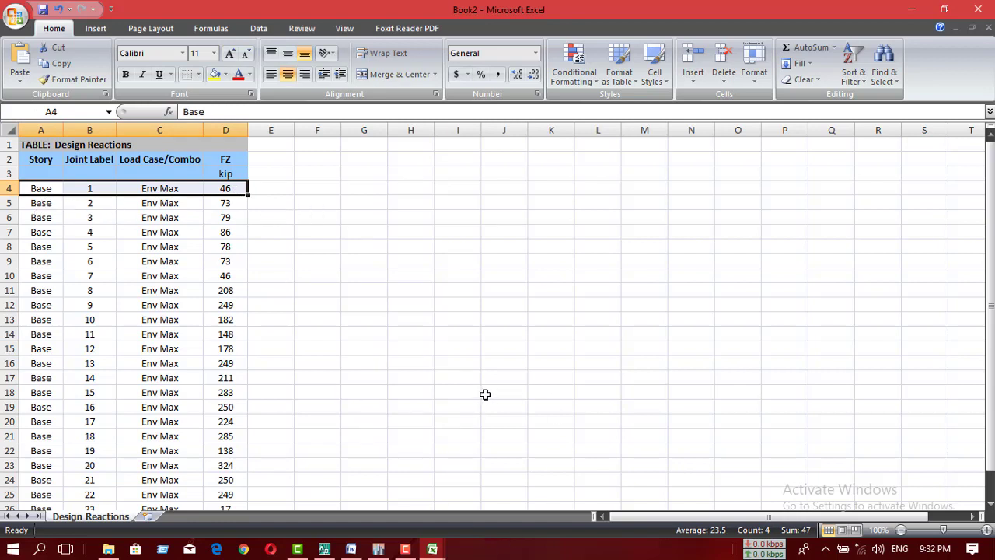
{"action": "mouse_move", "coordinate": [379, 550]}
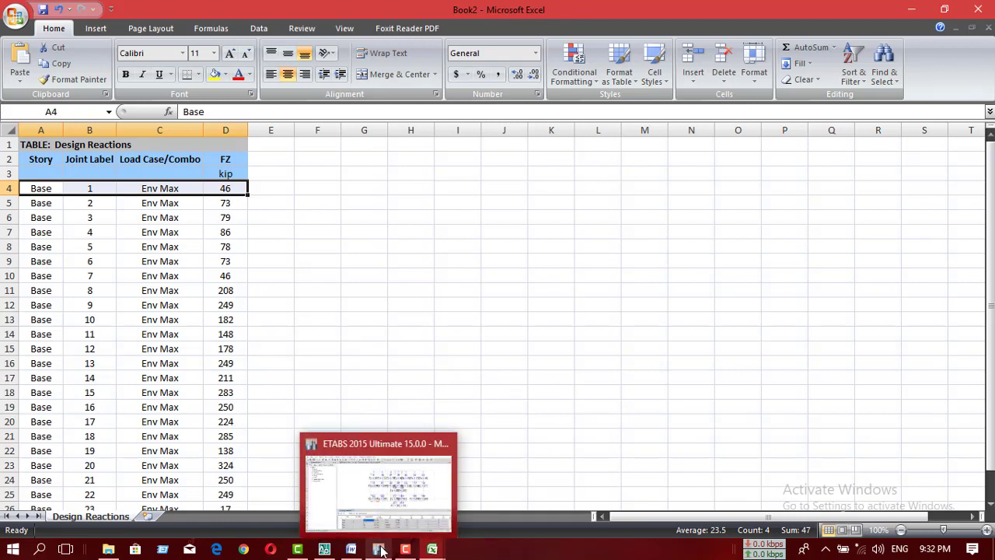
{"action": "left_click", "coordinate": [637, 377]}
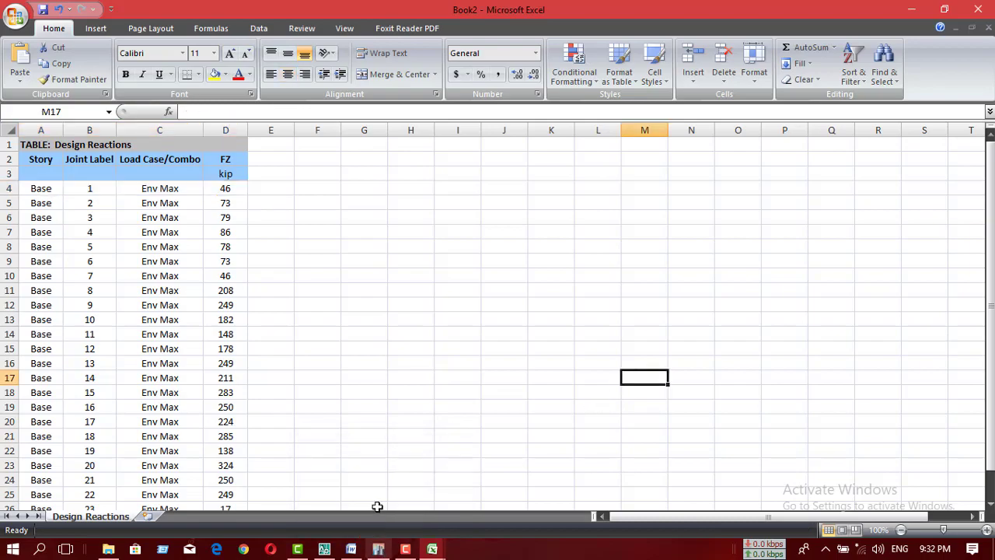
{"action": "left_click", "coordinate": [381, 549]}
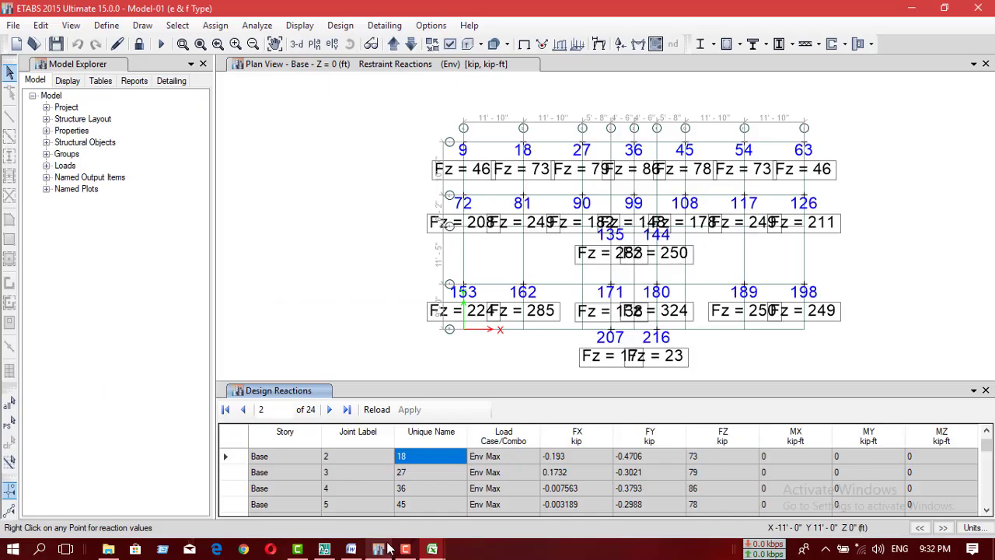
{"action": "left_click", "coordinate": [524, 45]}
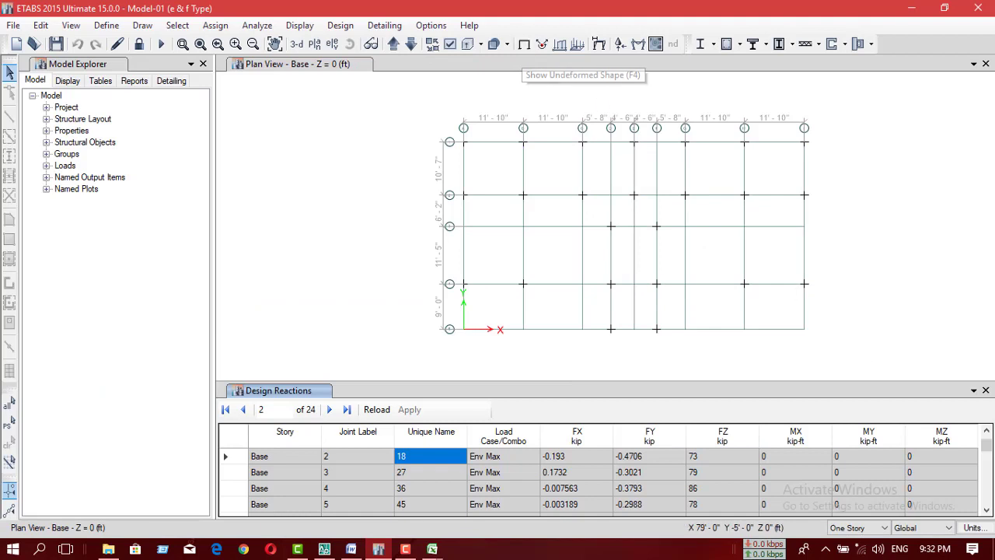
{"action": "left_click", "coordinate": [986, 388]}
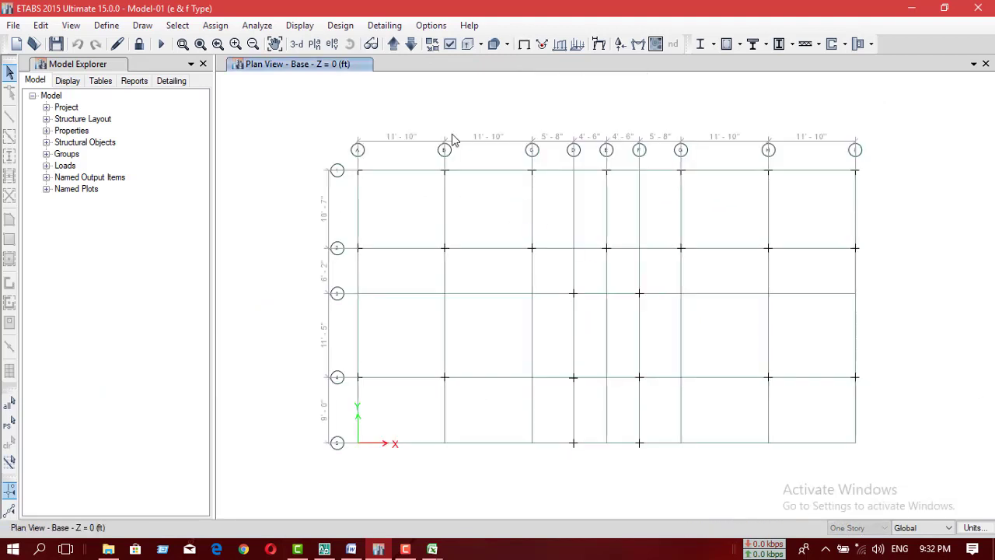
Step: Turn on joint labels in the view options for the Base plan and move the dialog clear of the plan
{"action": "left_click", "coordinate": [451, 44]}
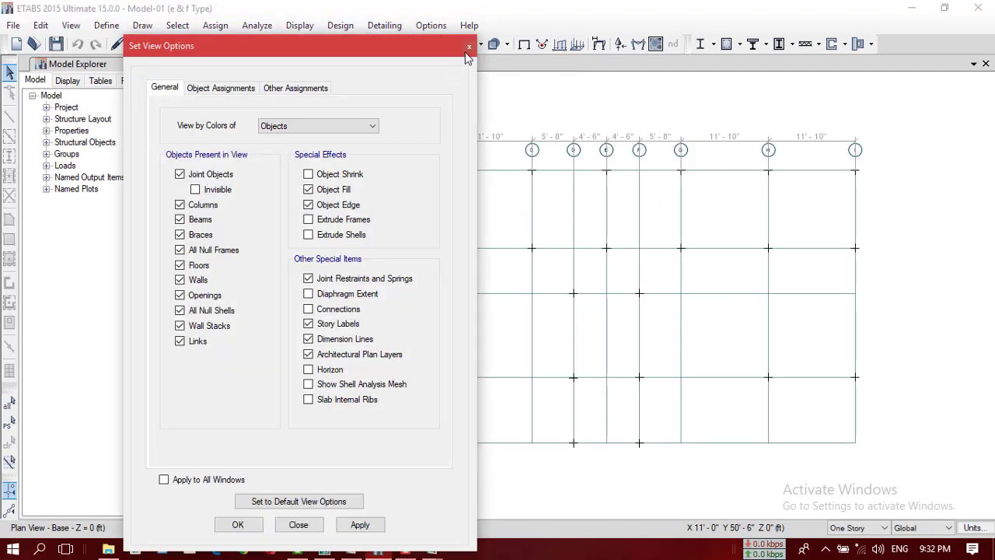
{"action": "key", "text": "Escape"}
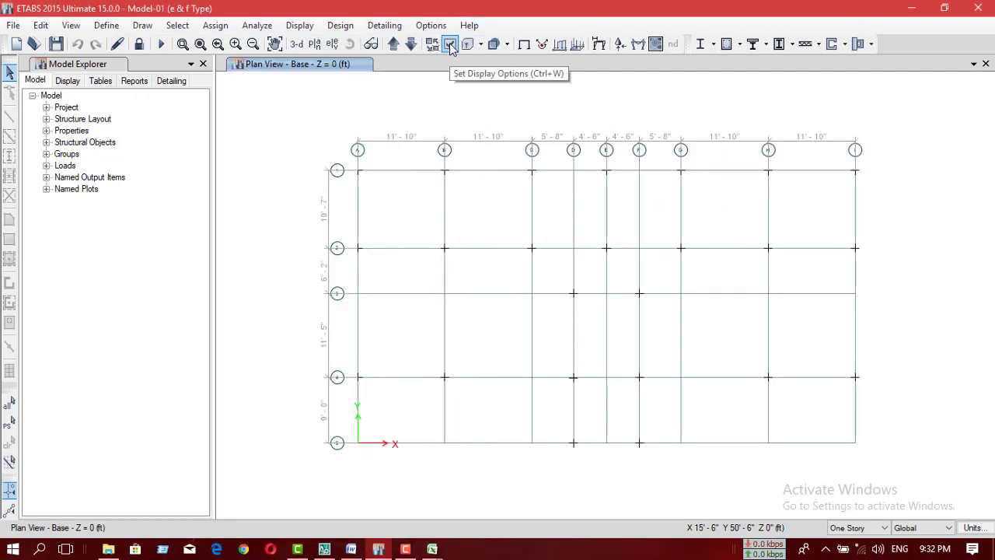
{"action": "left_click", "coordinate": [450, 45]}
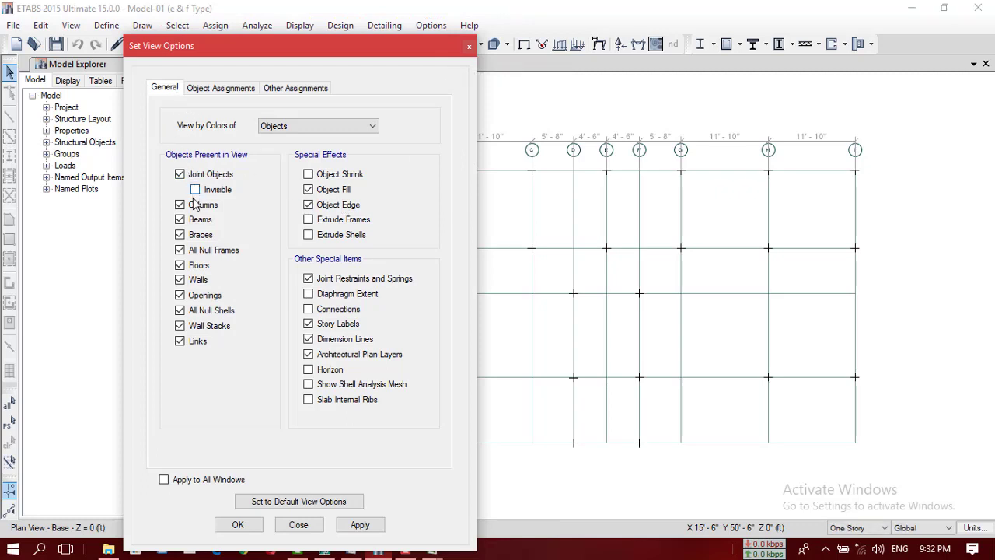
{"action": "left_click", "coordinate": [220, 90]}
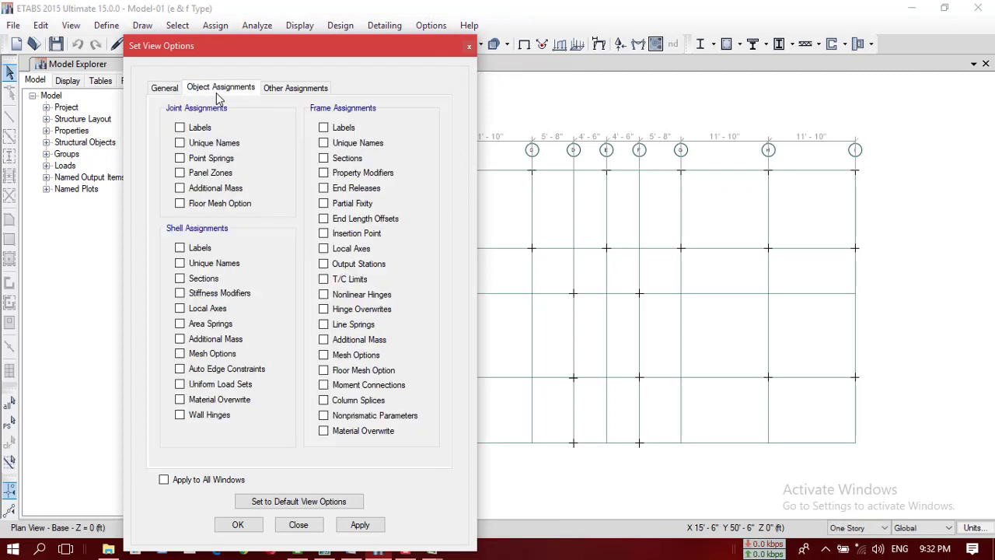
{"action": "left_click", "coordinate": [200, 129]}
{"action": "left_click", "coordinate": [357, 525]}
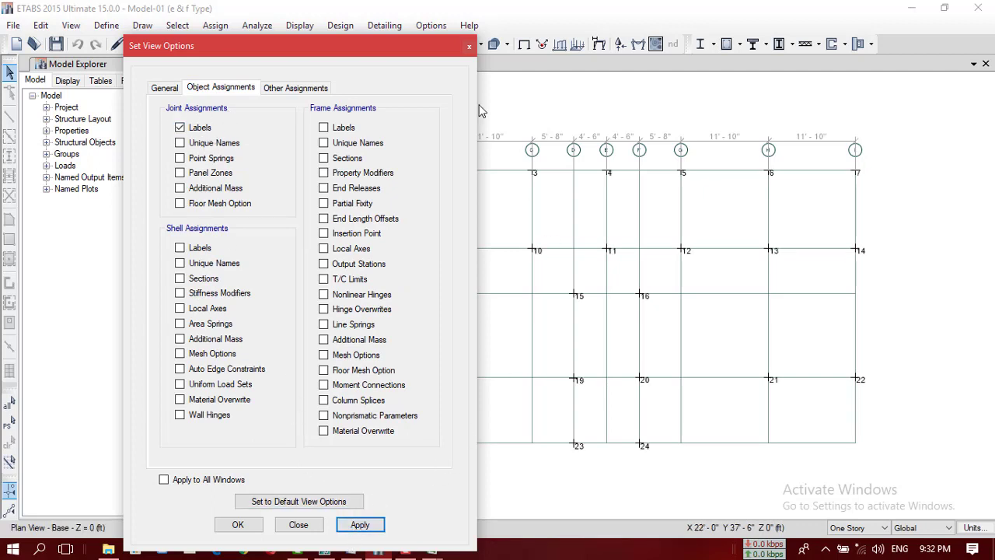
{"action": "left_click_drag", "start_coordinate": [417, 43], "coordinate": [189, 51]}
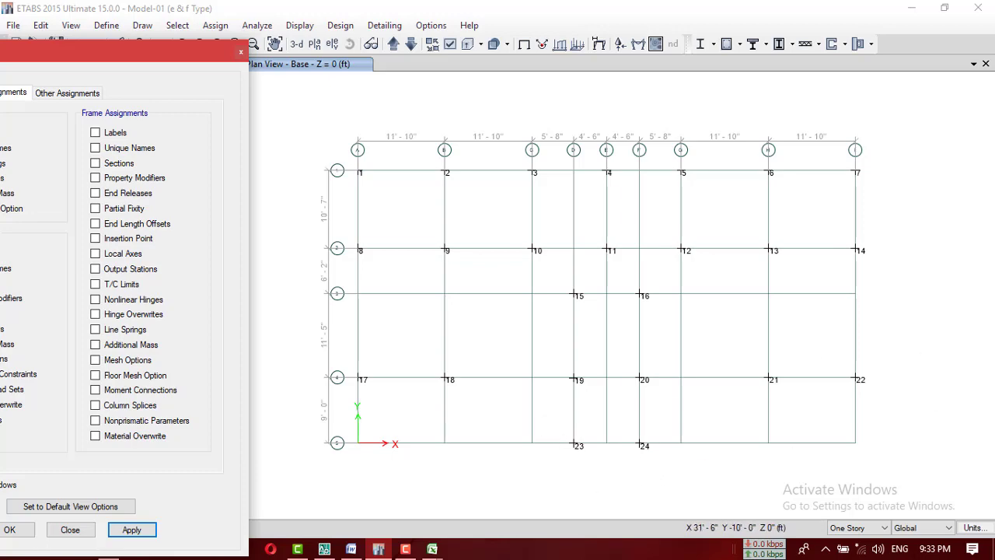
Step: Switch to the Excel Design Reactions sheet, compare its joint labels and FZ values with the Base plan, and return to ETABS
{"action": "mouse_move", "coordinate": [433, 549]}
{"action": "left_click", "coordinate": [483, 516]}
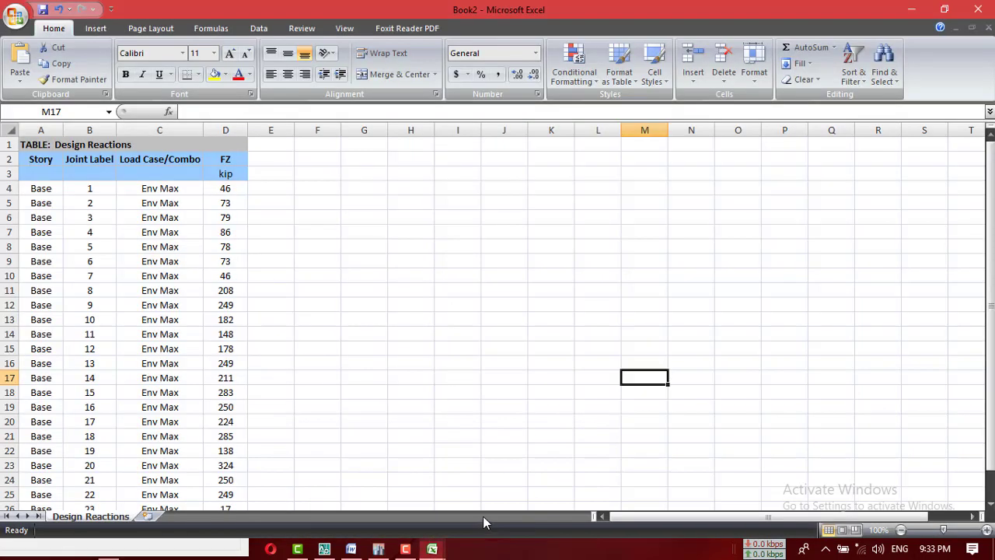
{"action": "left_click_drag", "start_coordinate": [88, 191], "coordinate": [207, 428]}
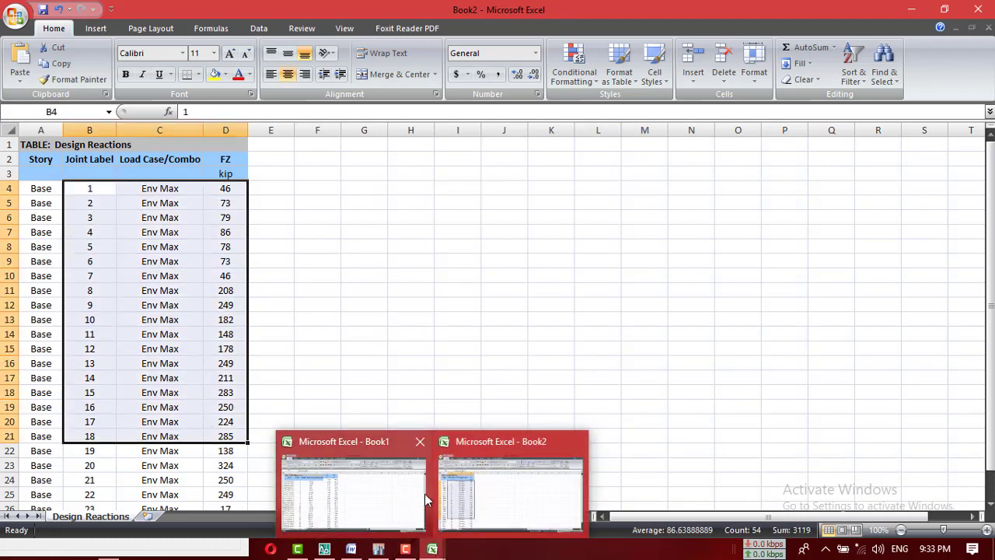
{"action": "left_click", "coordinate": [515, 289]}
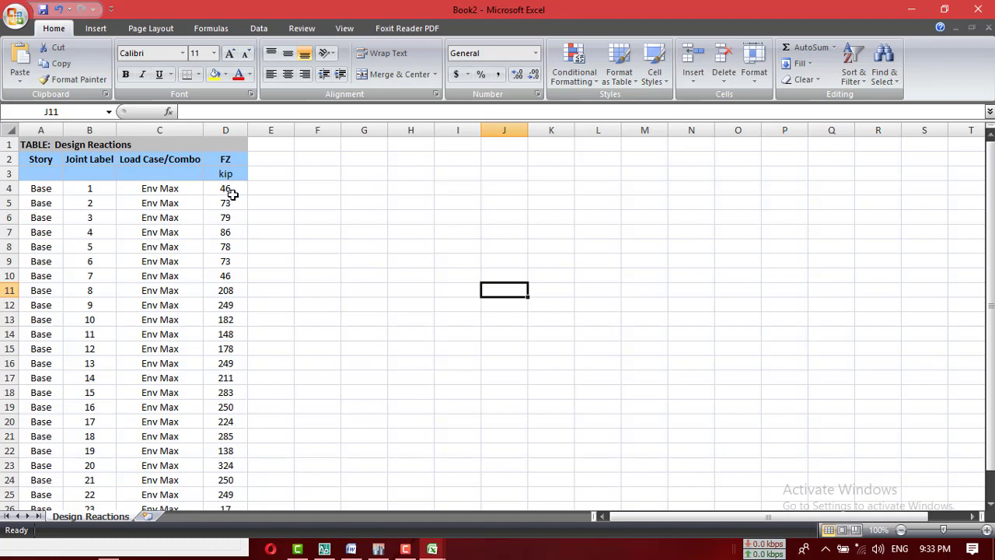
{"action": "left_click", "coordinate": [379, 549]}
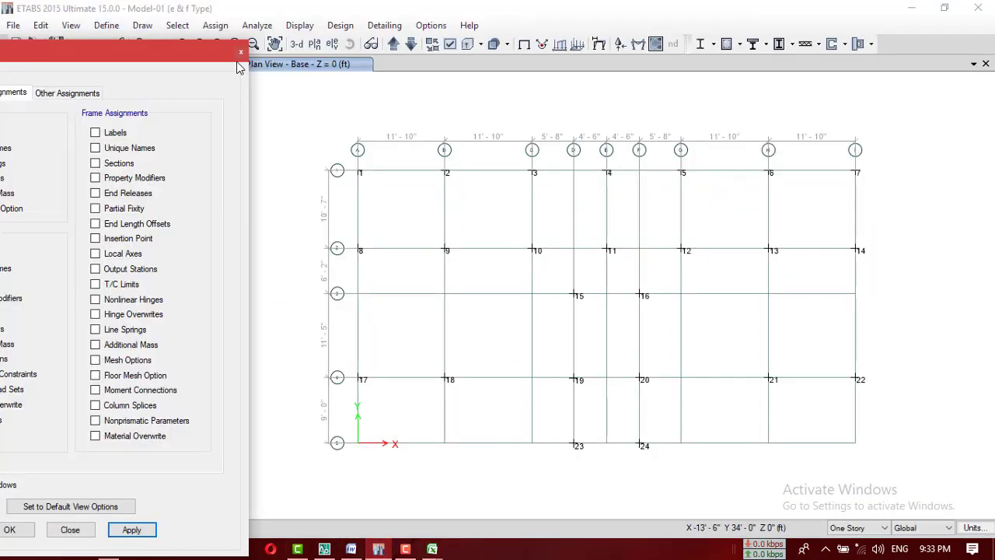
{"action": "key", "text": "alt+Tab"}
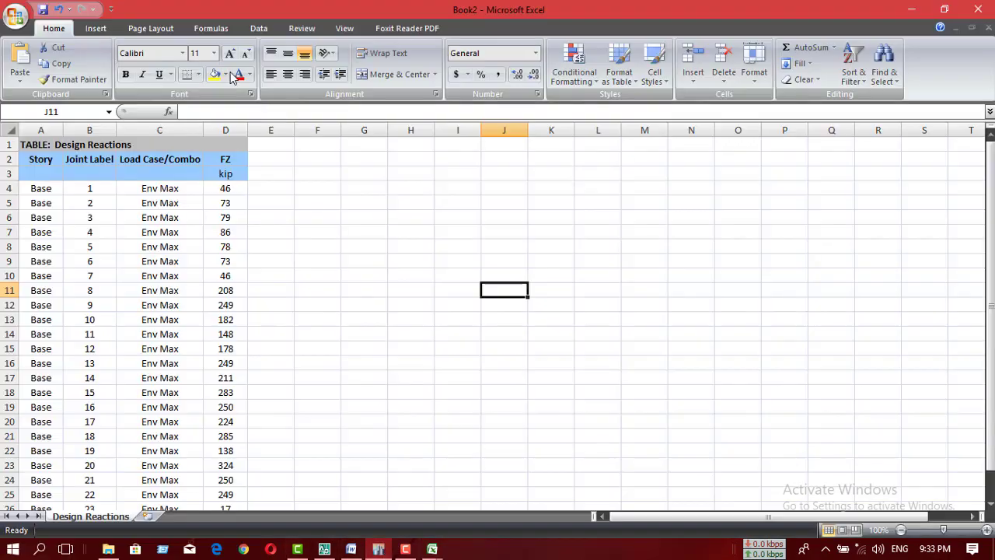
{"action": "left_click", "coordinate": [911, 10]}
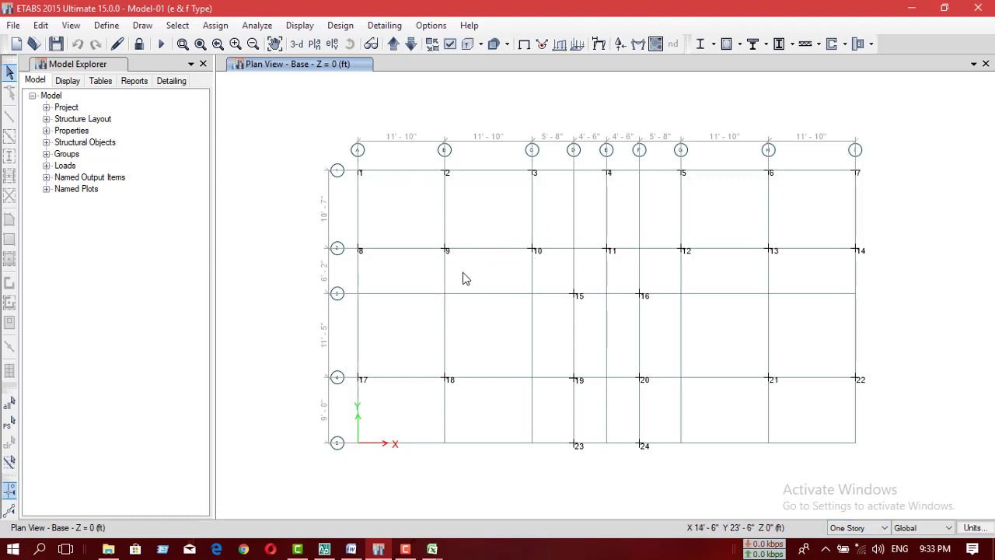
Step: Open the member force diagram settings and apply Moment 3-3 for the Env combo with the Max envelope to the Base plan
{"action": "left_click", "coordinate": [298, 26]}
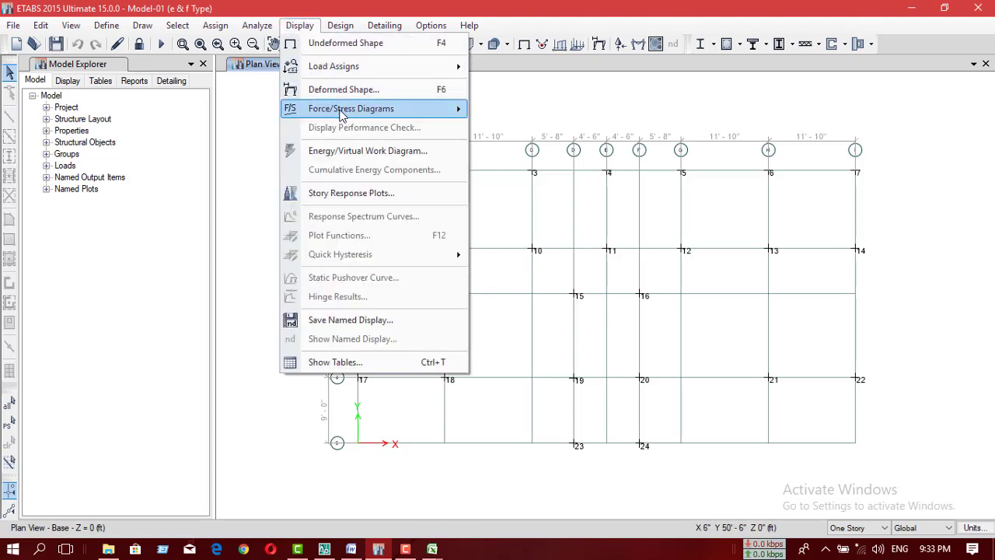
{"action": "mouse_move", "coordinate": [340, 117]}
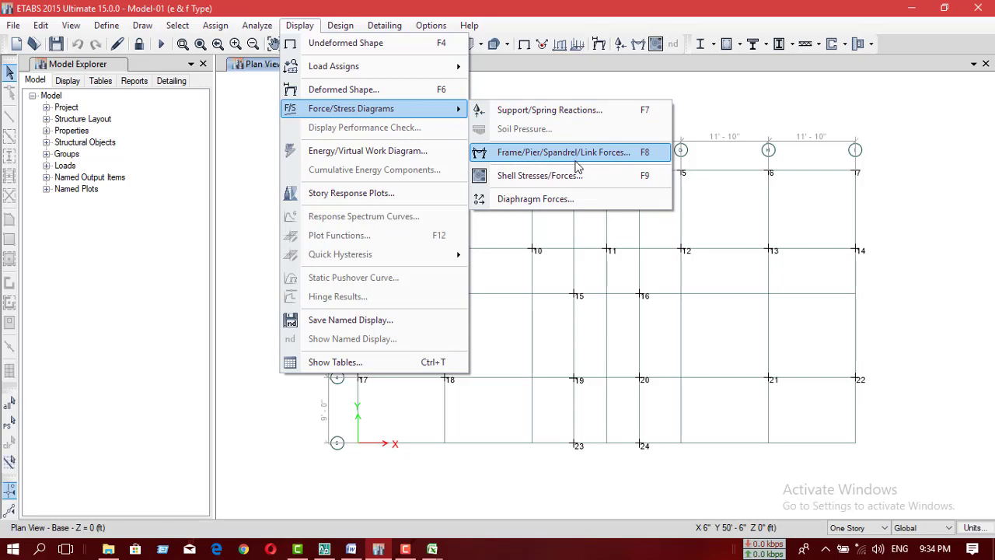
{"action": "left_click", "coordinate": [820, 119]}
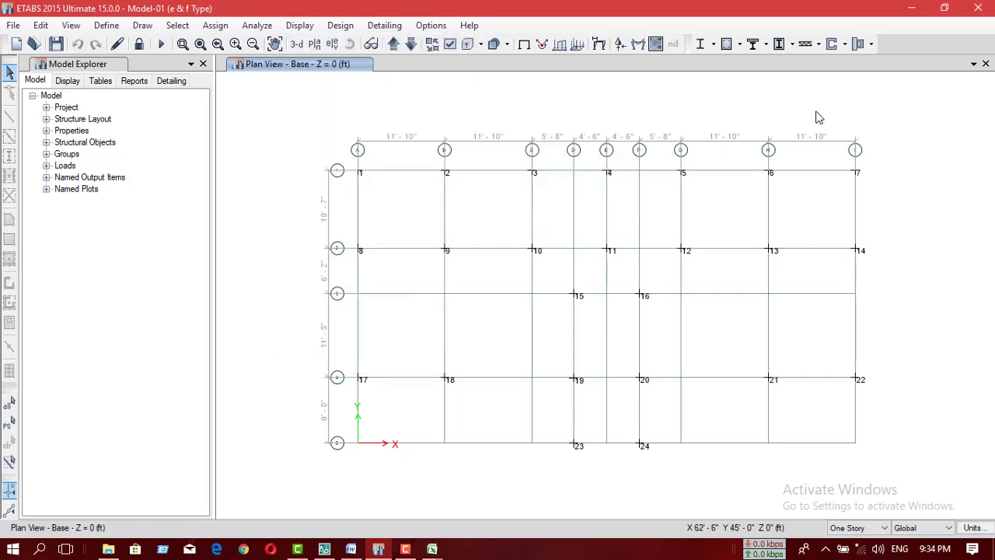
{"action": "left_click", "coordinate": [637, 47]}
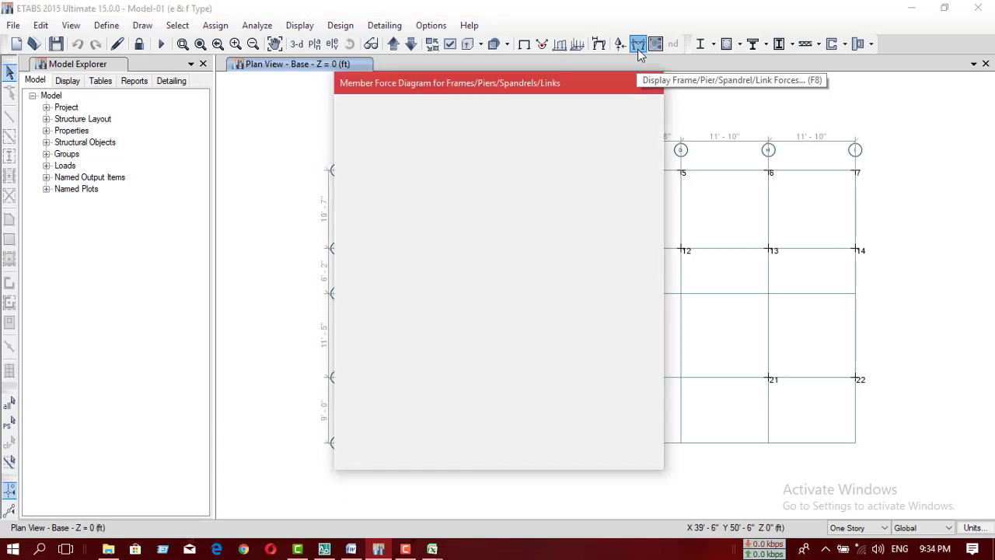
{"action": "left_click_drag", "start_coordinate": [573, 92], "coordinate": [261, 90]}
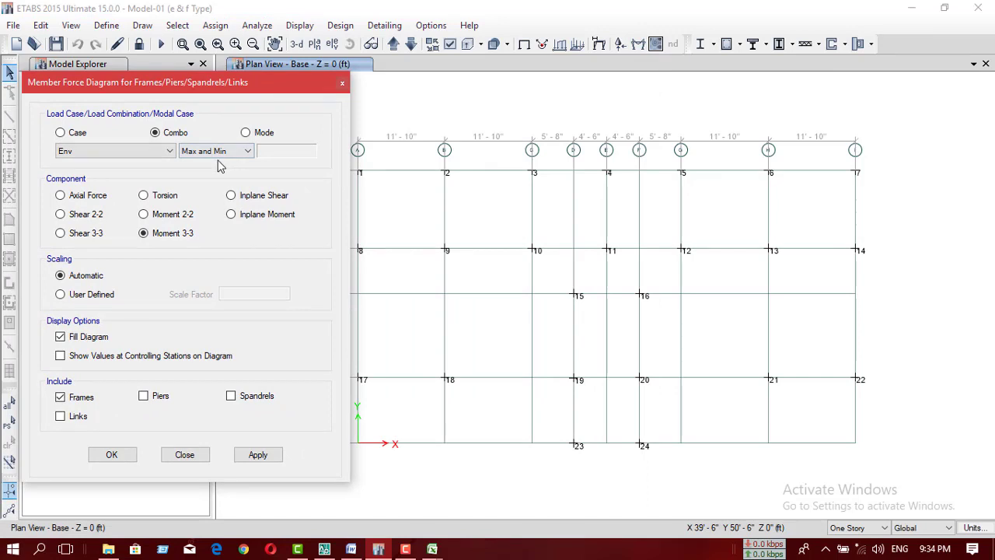
{"action": "left_click", "coordinate": [220, 152]}
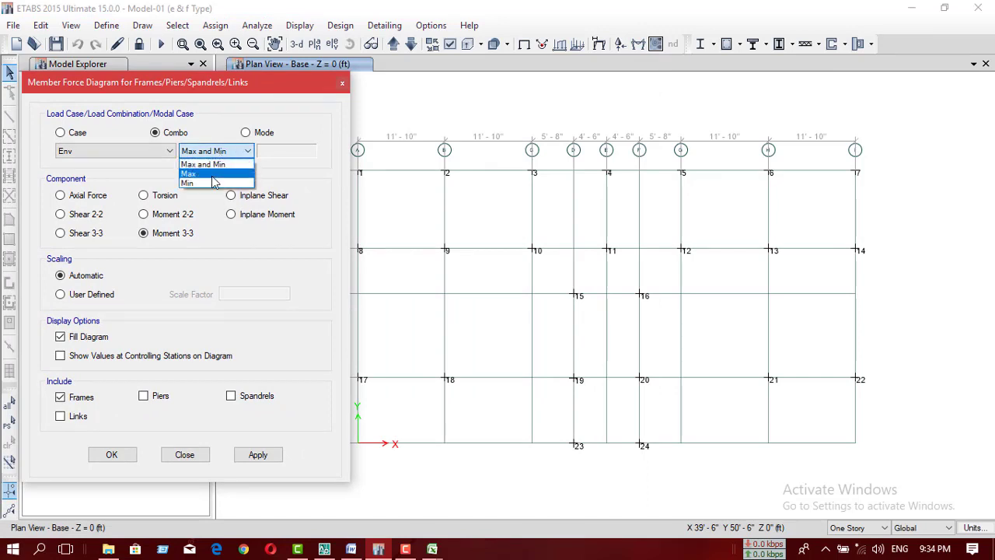
{"action": "left_click", "coordinate": [210, 168]}
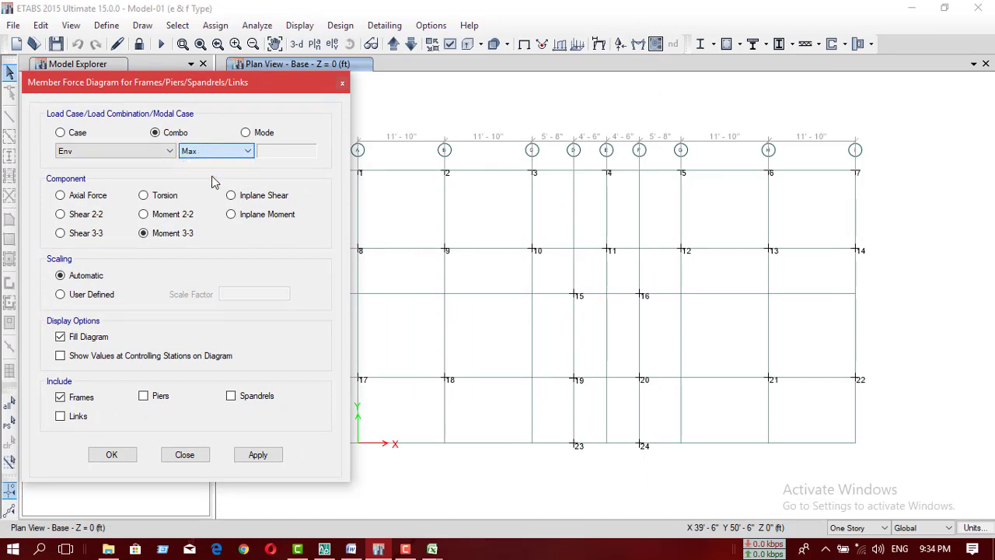
{"action": "left_click", "coordinate": [259, 455]}
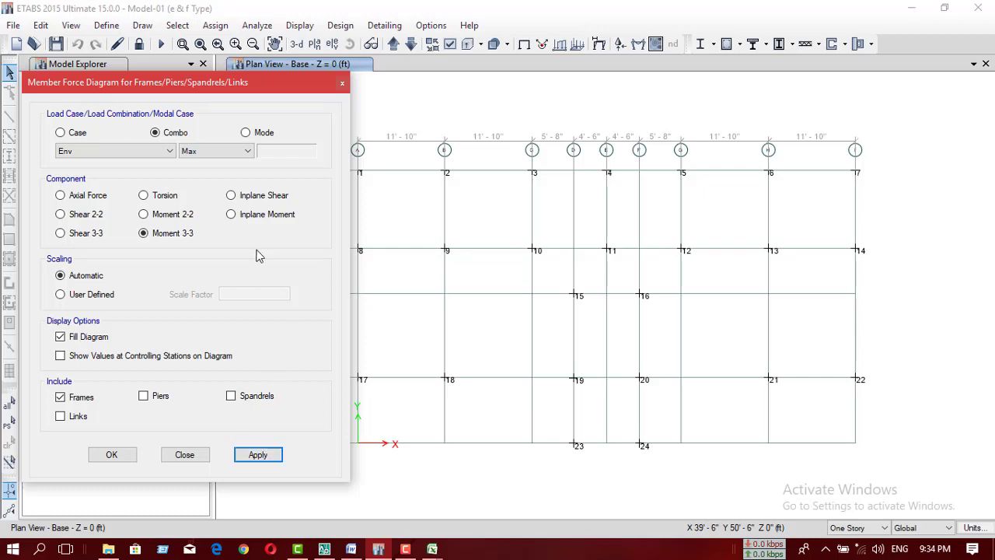
Step: Change the combo to UDCon2 and display its Moment 3-3 diagram in the GB plan at Z = 7 ft
{"action": "left_click", "coordinate": [214, 155]}
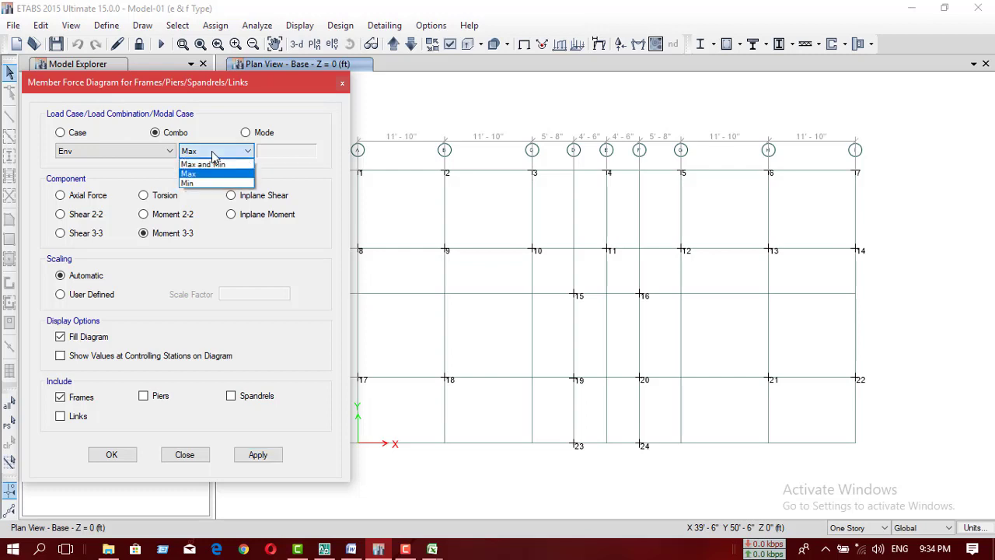
{"action": "left_click", "coordinate": [213, 153]}
{"action": "left_click", "coordinate": [133, 149]}
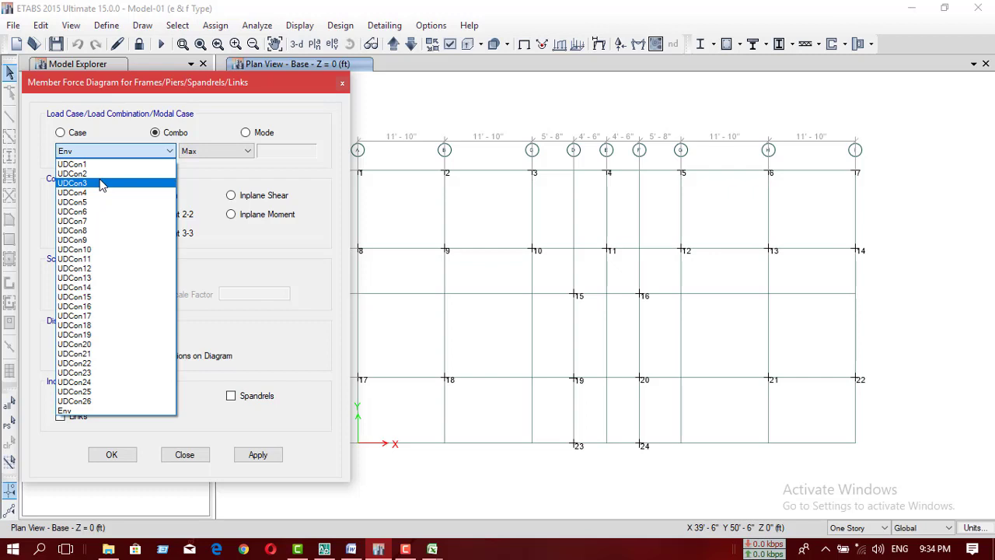
{"action": "left_click", "coordinate": [109, 174]}
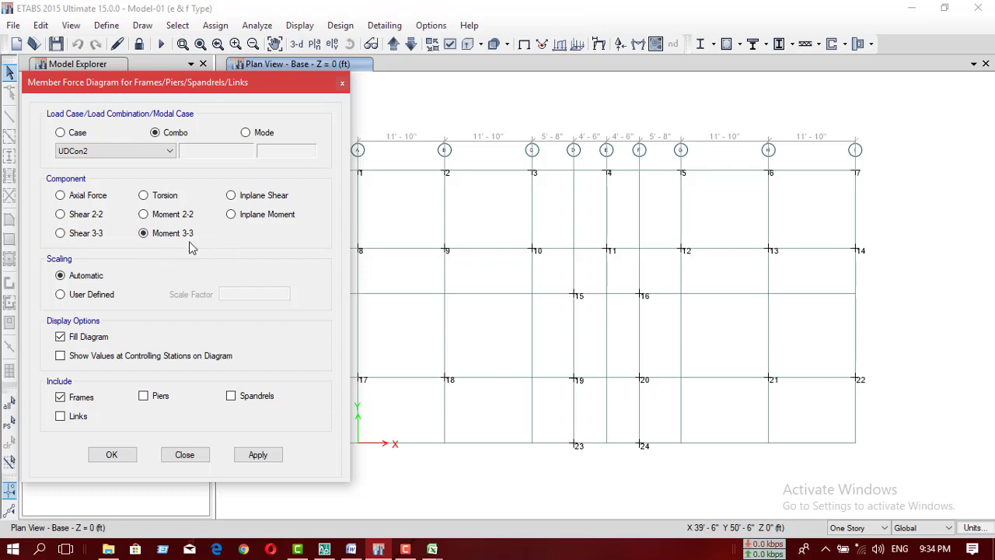
{"action": "left_click", "coordinate": [401, 53]}
{"action": "left_click", "coordinate": [395, 45]}
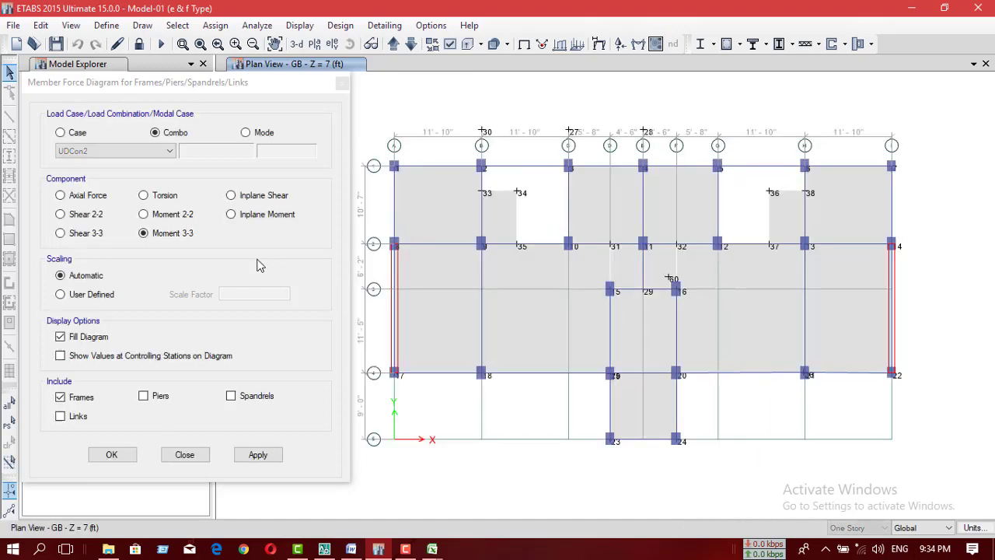
{"action": "left_click", "coordinate": [268, 464]}
{"action": "left_click", "coordinate": [268, 464]}
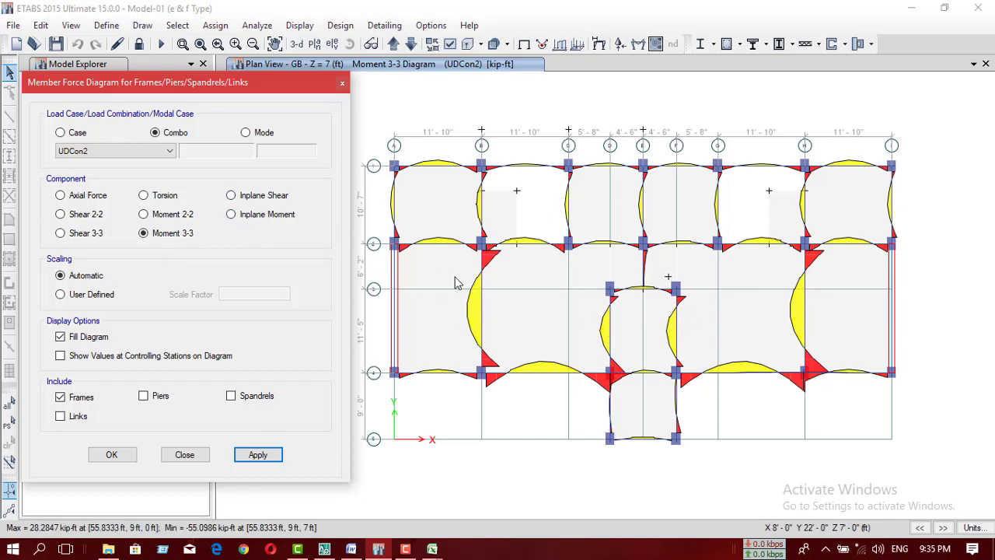
Step: Show values at controlling stations on the Moment 3-3 diagram, comparing it without and with the diagram fill
{"action": "mouse_move", "coordinate": [609, 336]}
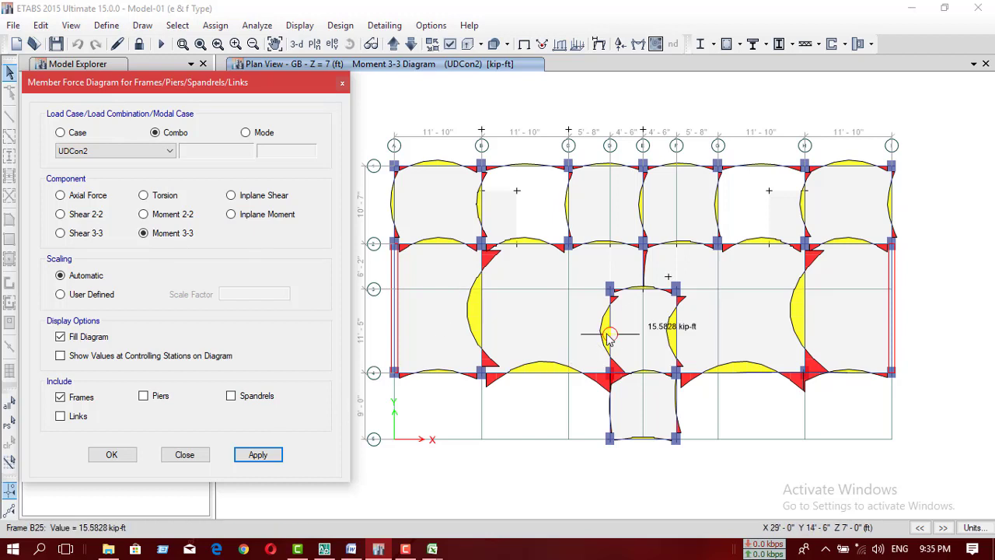
{"action": "left_click", "coordinate": [81, 342]}
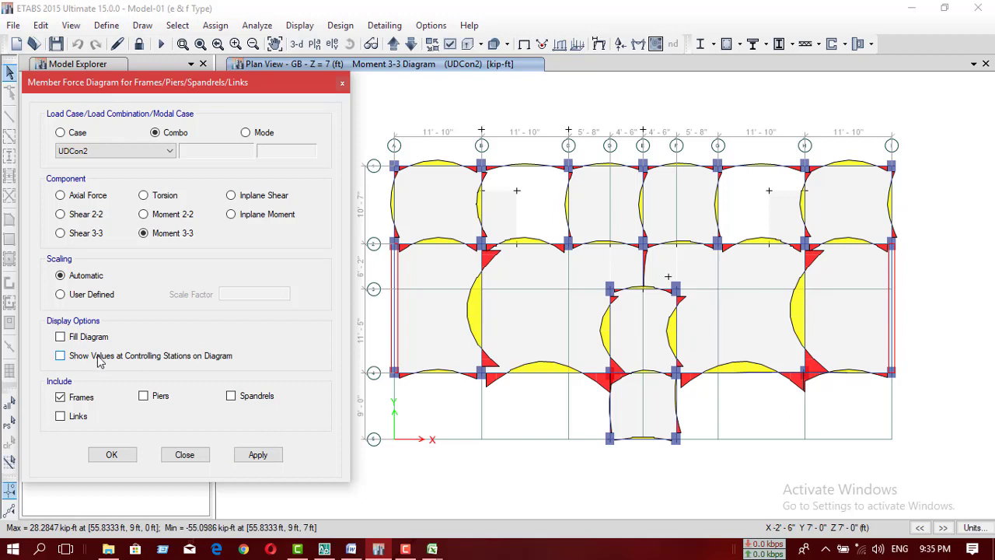
{"action": "left_click", "coordinate": [257, 455]}
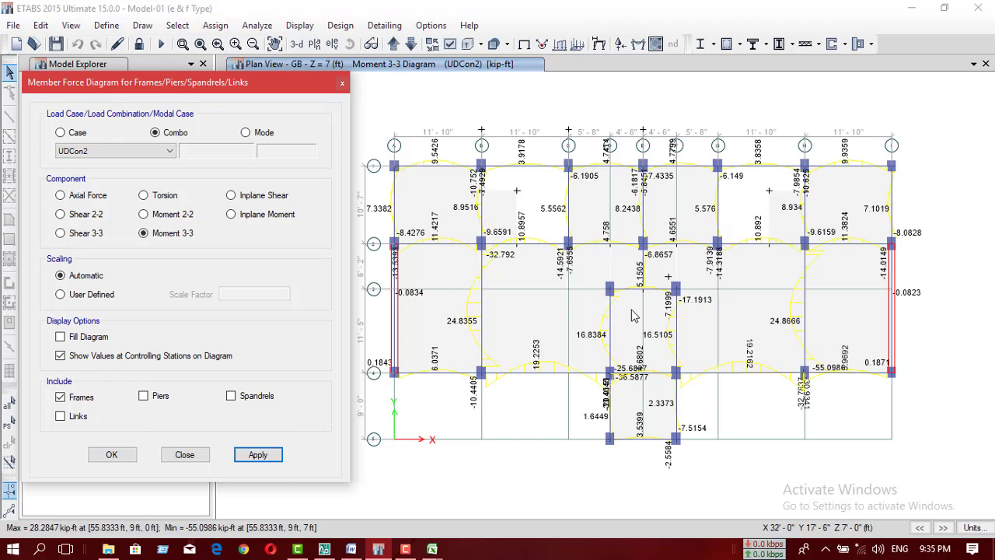
{"action": "left_click", "coordinate": [85, 337]}
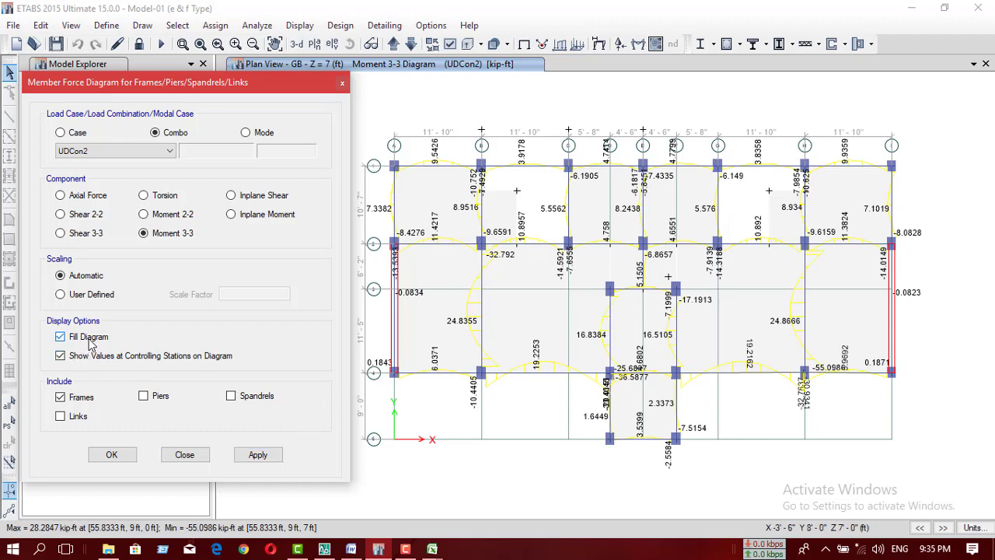
{"action": "left_click", "coordinate": [259, 457]}
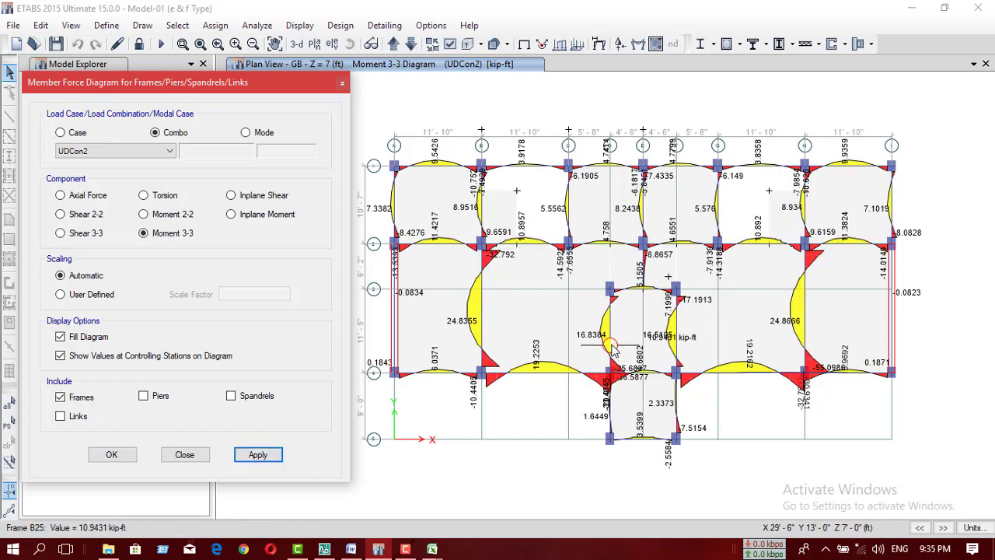
{"action": "mouse_move", "coordinate": [613, 349]}
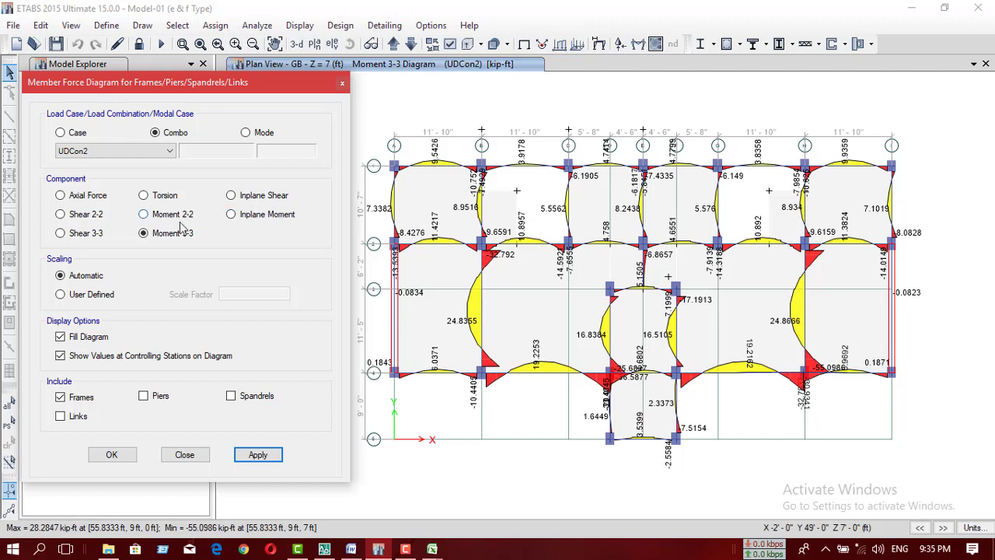
Step: Display the Shear 2-2 diagram for UDCon2 in the GB plan and select the Inplane Shear component
{"action": "left_click", "coordinate": [93, 222]}
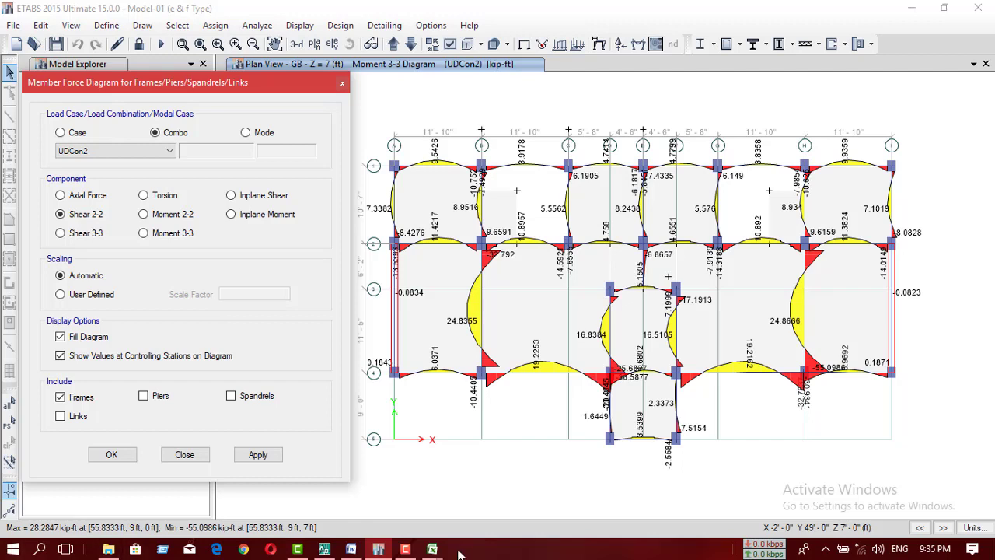
{"action": "left_click", "coordinate": [259, 457]}
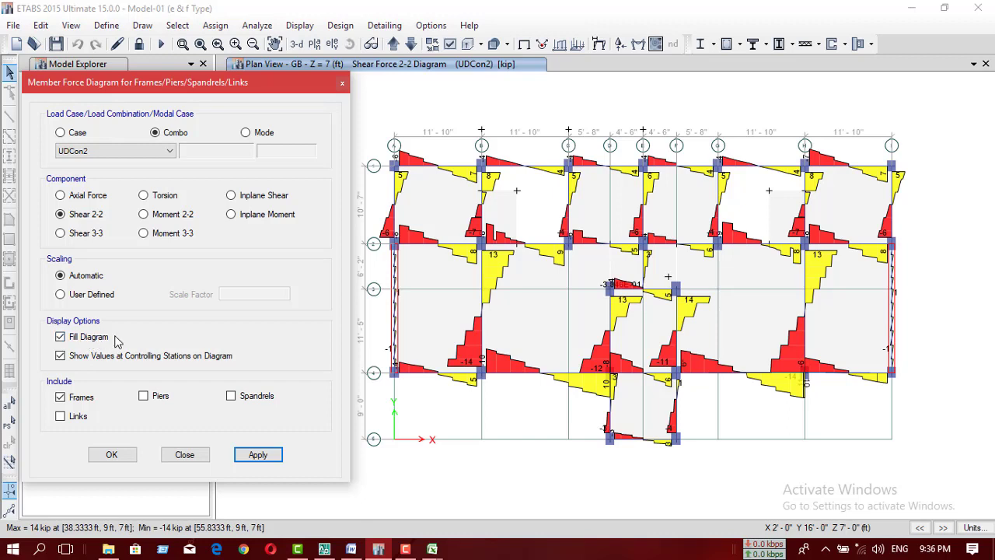
{"action": "left_click", "coordinate": [265, 196]}
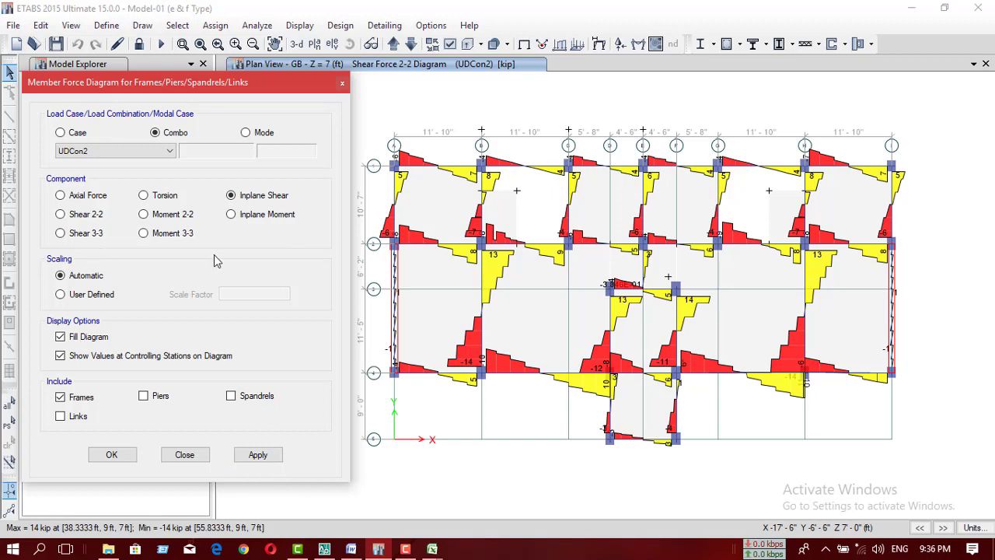
{"action": "left_click", "coordinate": [8, 455]}
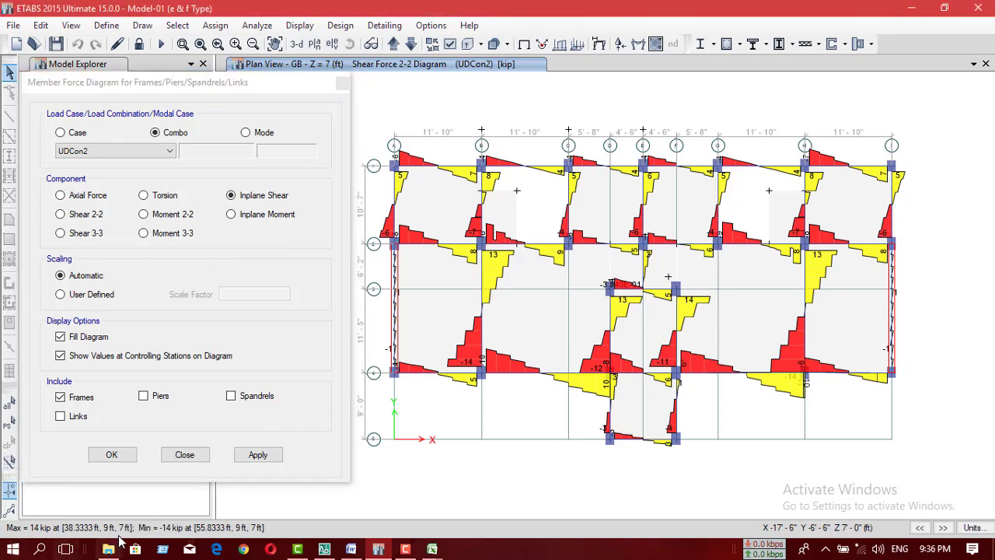
Step: Display the Inplane Shear diagram and the Inplane Moment diagram for UDCon2 in the GB plan
{"action": "left_click", "coordinate": [262, 457]}
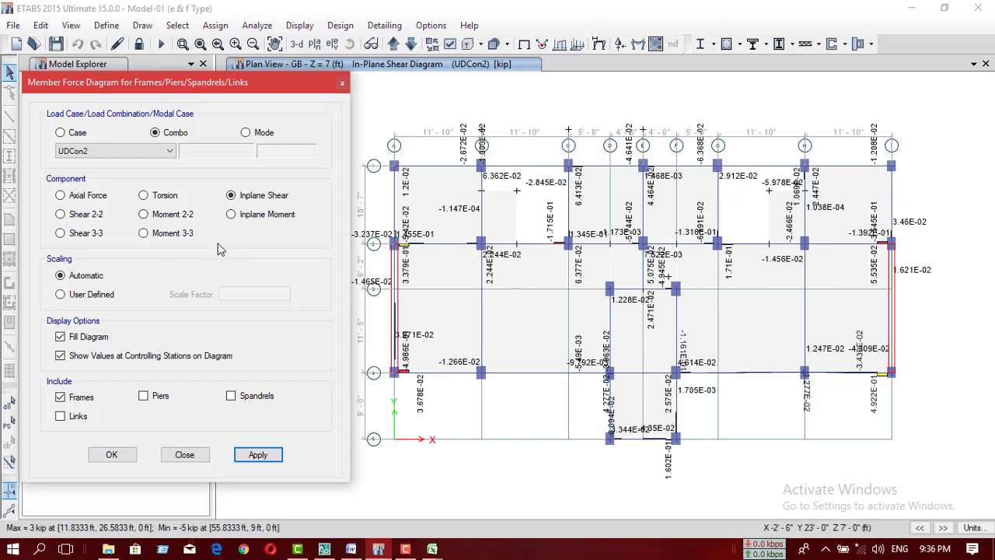
{"action": "left_click", "coordinate": [272, 219]}
{"action": "left_click", "coordinate": [258, 454]}
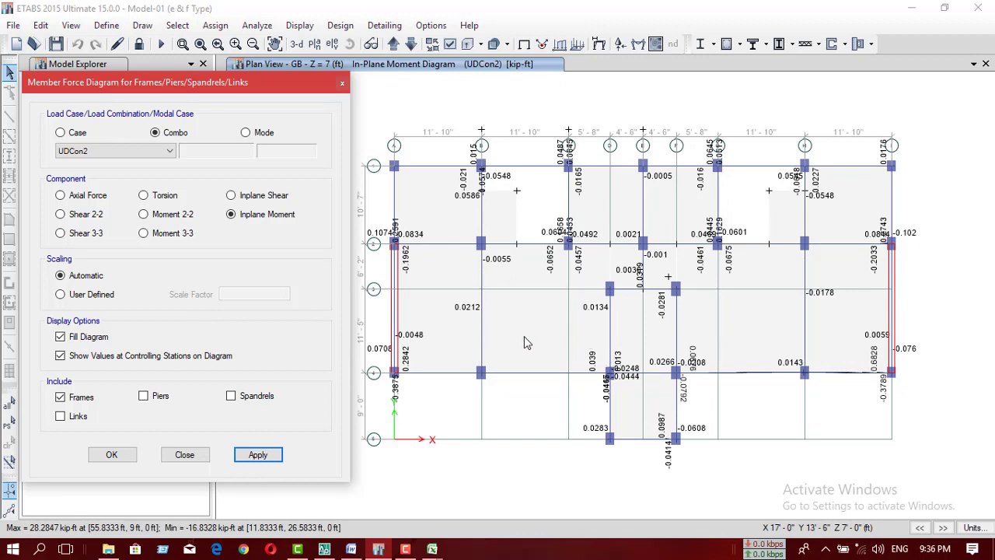
{"action": "left_click", "coordinate": [343, 86]}
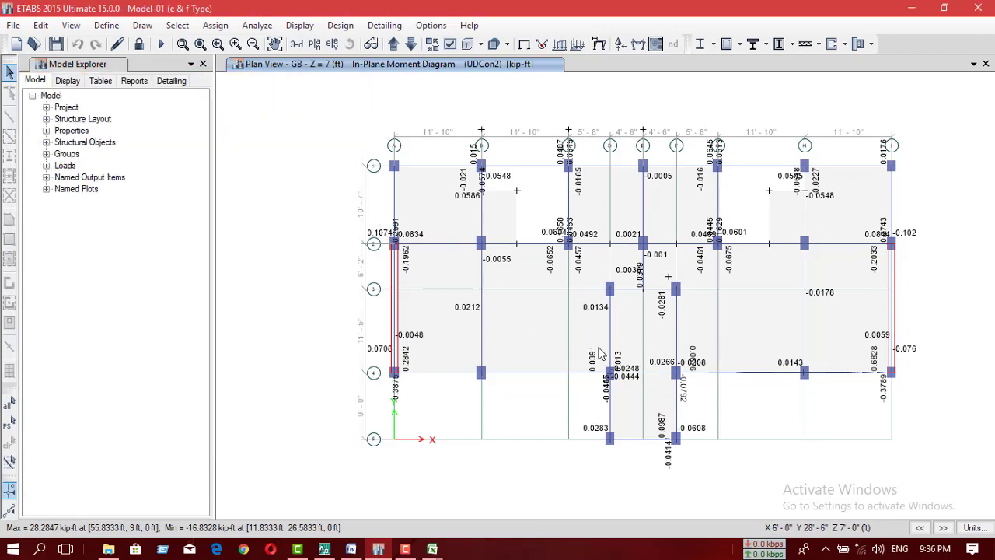
Step: Inspect the UDCon2 major shear and moment diagrams of the GB beam on grid B between grids 2 and 4
{"action": "right_click", "coordinate": [483, 314]}
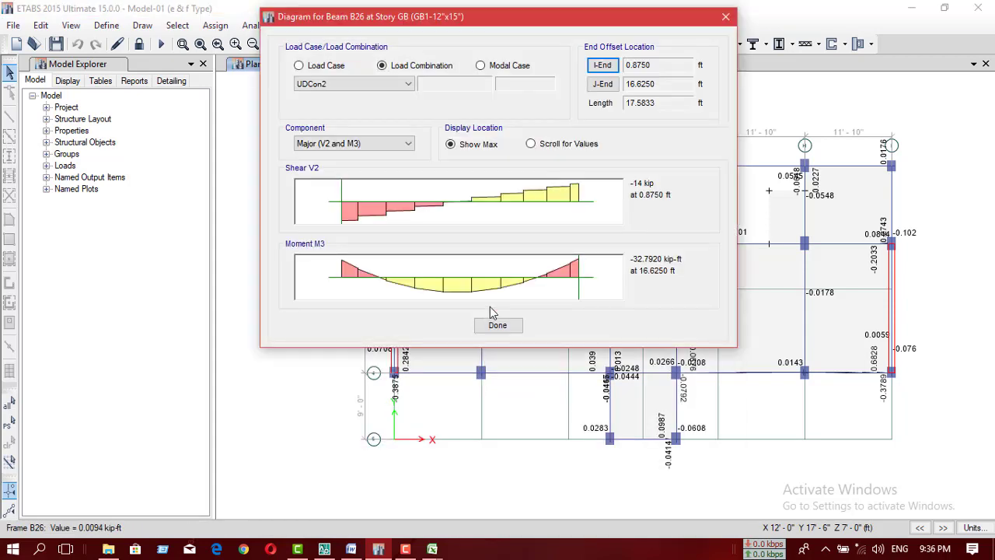
{"action": "left_click", "coordinate": [726, 17]}
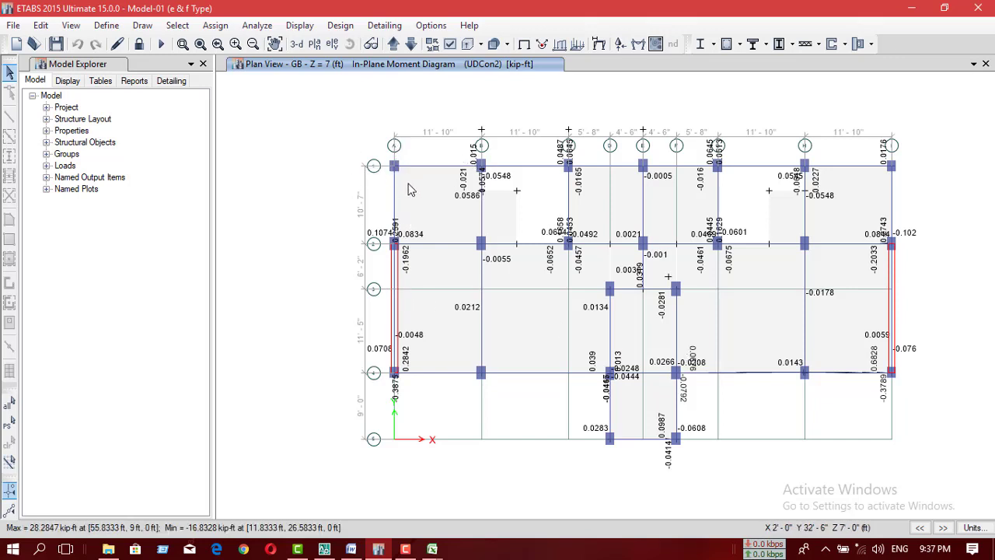
{"action": "mouse_move", "coordinate": [407, 169]}
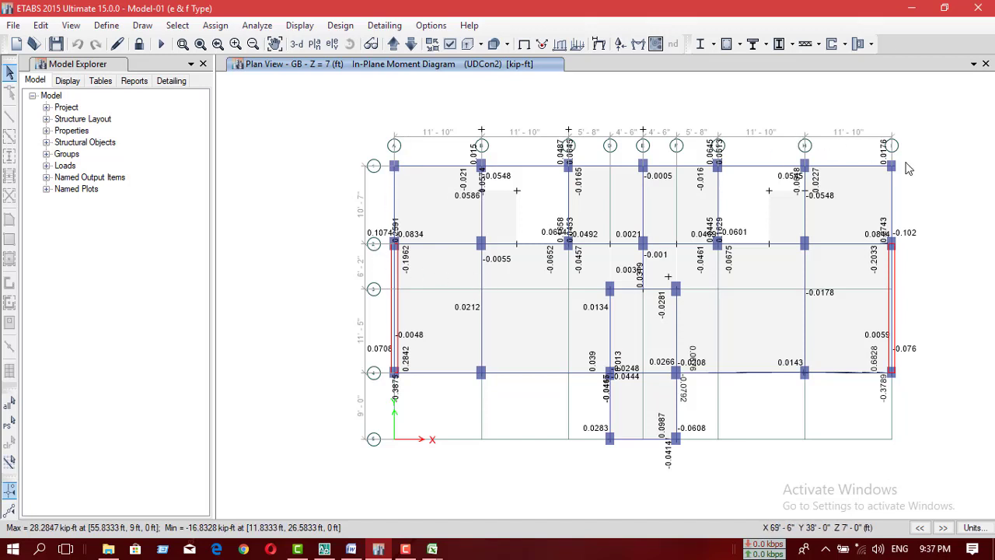
{"action": "mouse_move", "coordinate": [897, 180]}
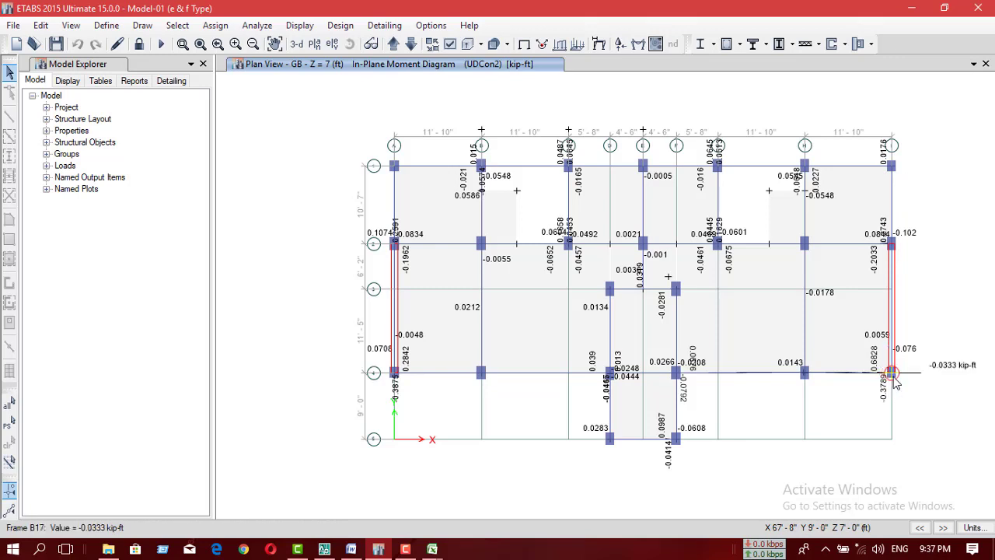
{"action": "mouse_move", "coordinate": [399, 149]}
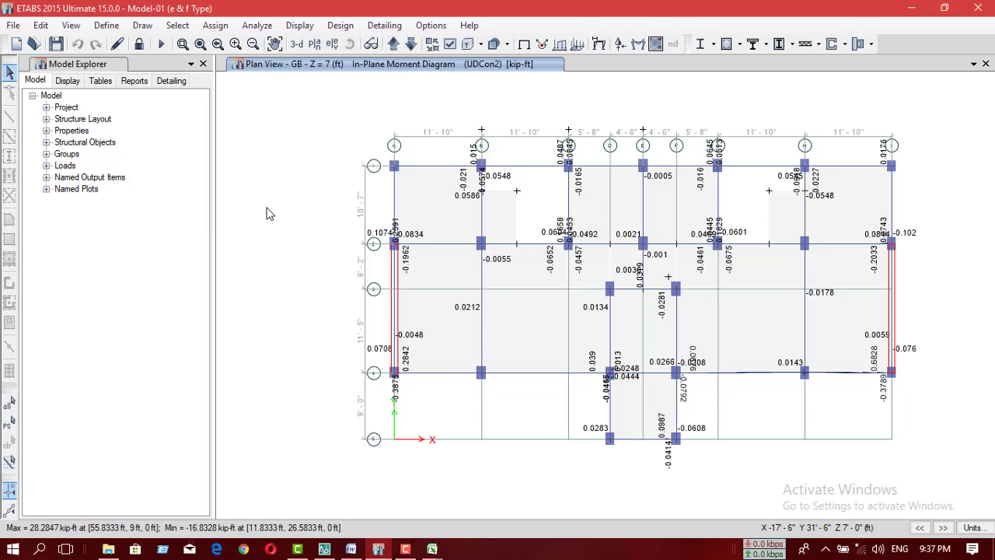
Step: Save a copy of the model in the Model folder as Model-02 (e & f Type).EDB
{"action": "left_click", "coordinate": [17, 27]}
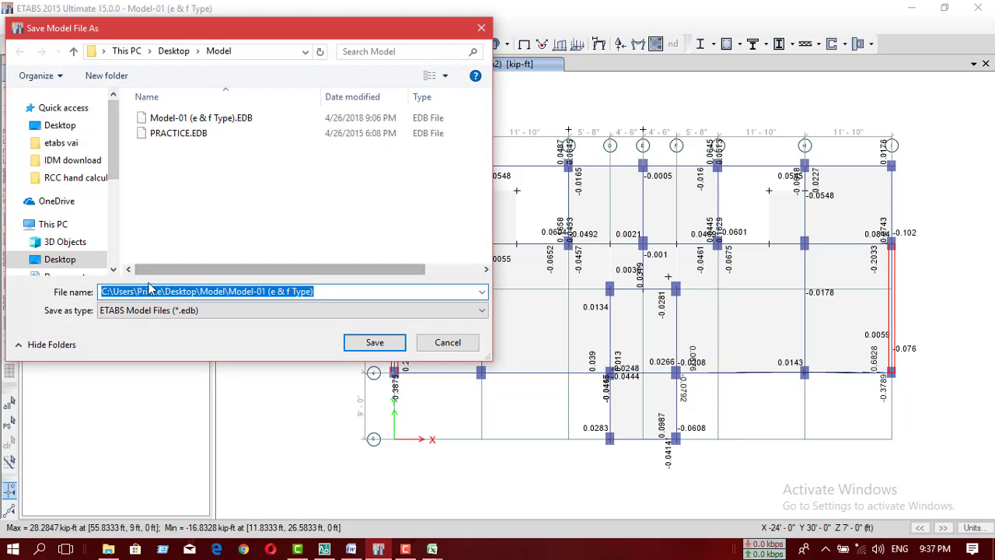
{"action": "left_click", "coordinate": [207, 122]}
{"action": "left_click", "coordinate": [137, 292]}
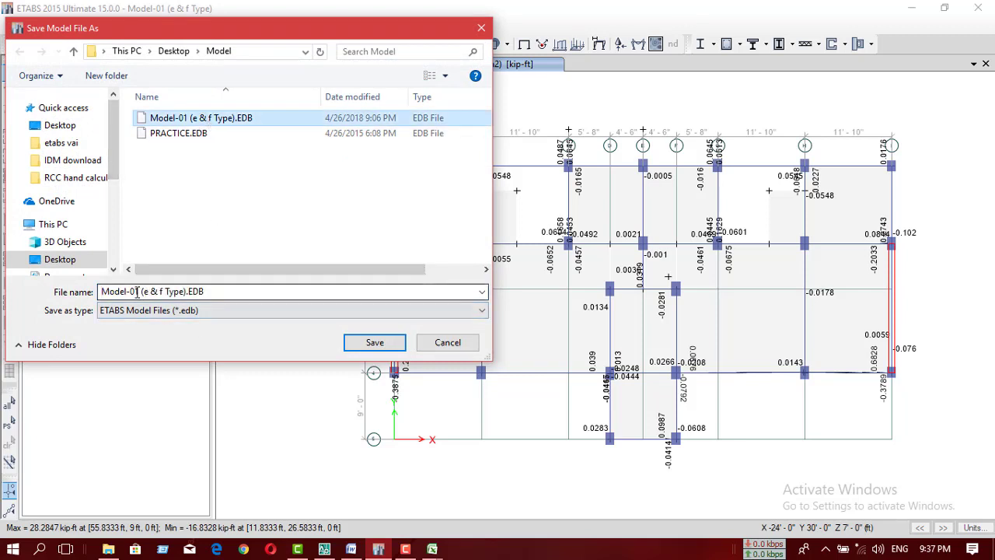
{"action": "key", "text": "ctrl+a"}
{"action": "left_click", "coordinate": [140, 292]}
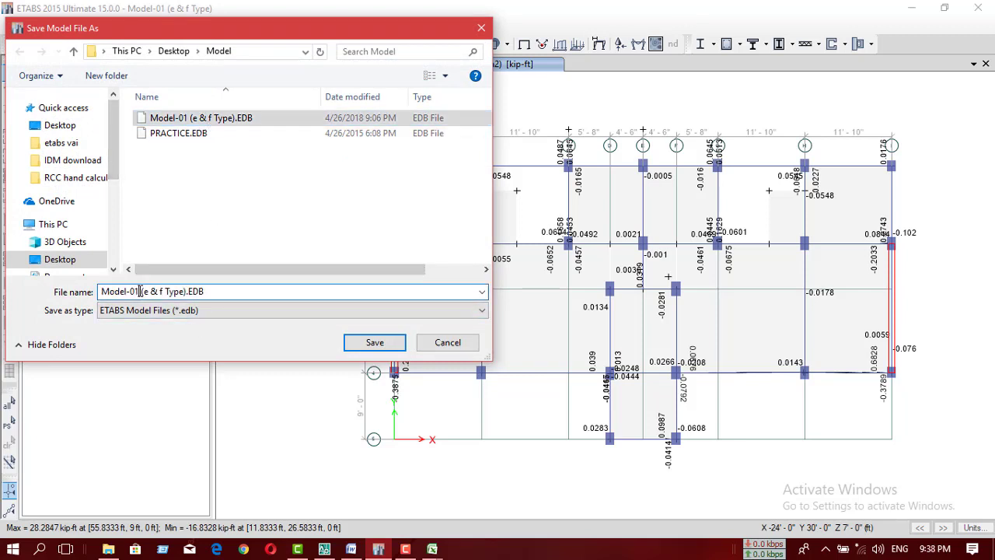
{"action": "type", "text": "2"}
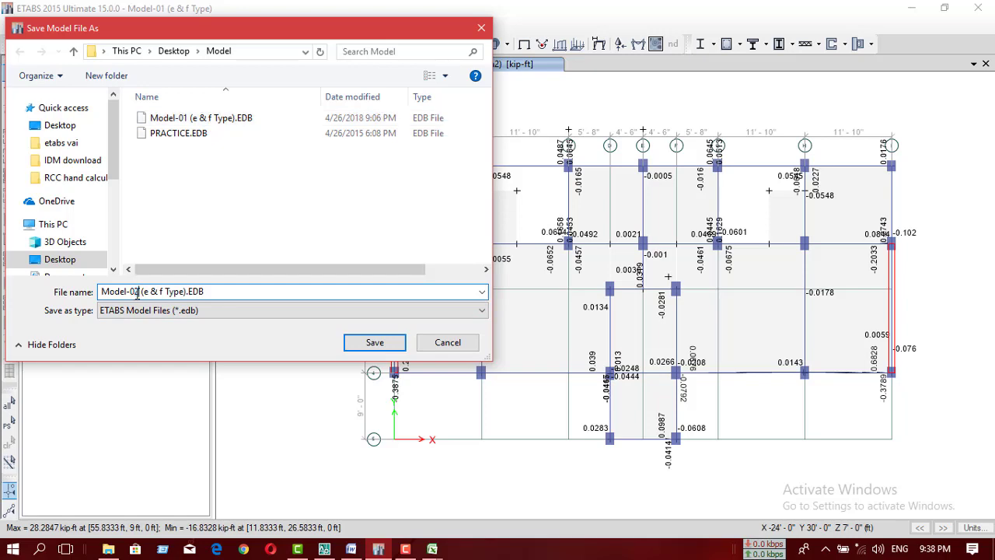
{"action": "left_click", "coordinate": [373, 342]}
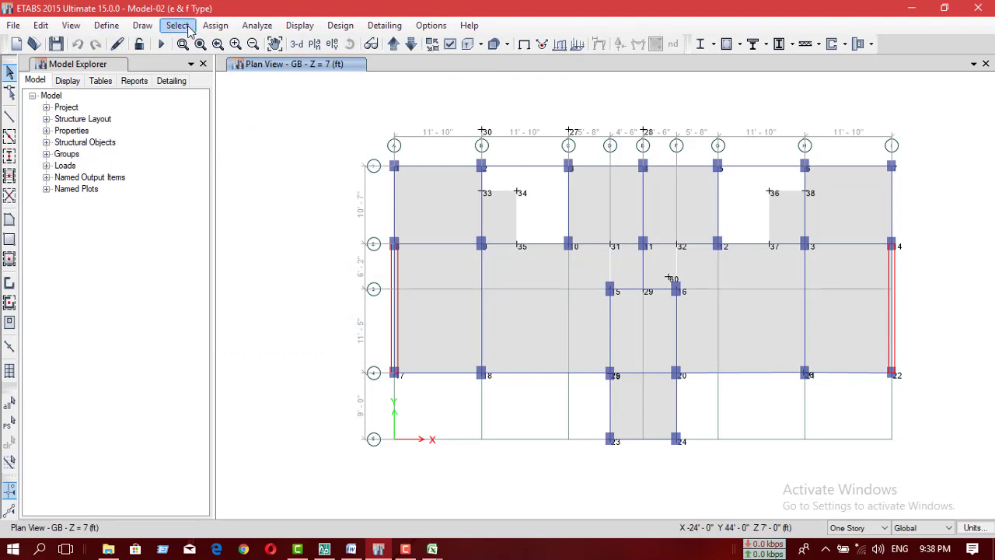
Step: Set frame section C1-12"x15" Above GB to Reinforcement to be Checked, reviewing its dimensions and longitudinal bars
{"action": "left_click", "coordinate": [107, 26]}
{"action": "mouse_move", "coordinate": [125, 68]}
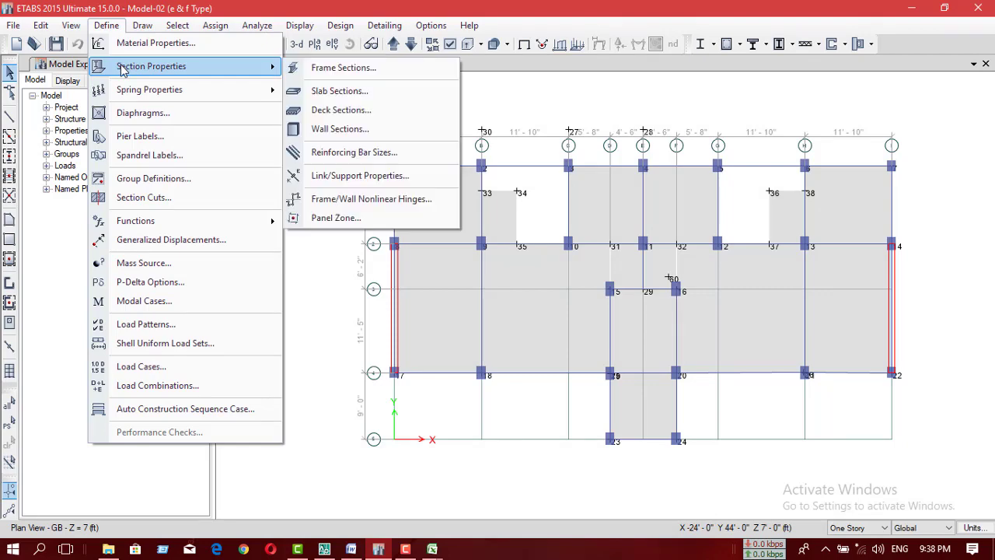
{"action": "left_click", "coordinate": [315, 69]}
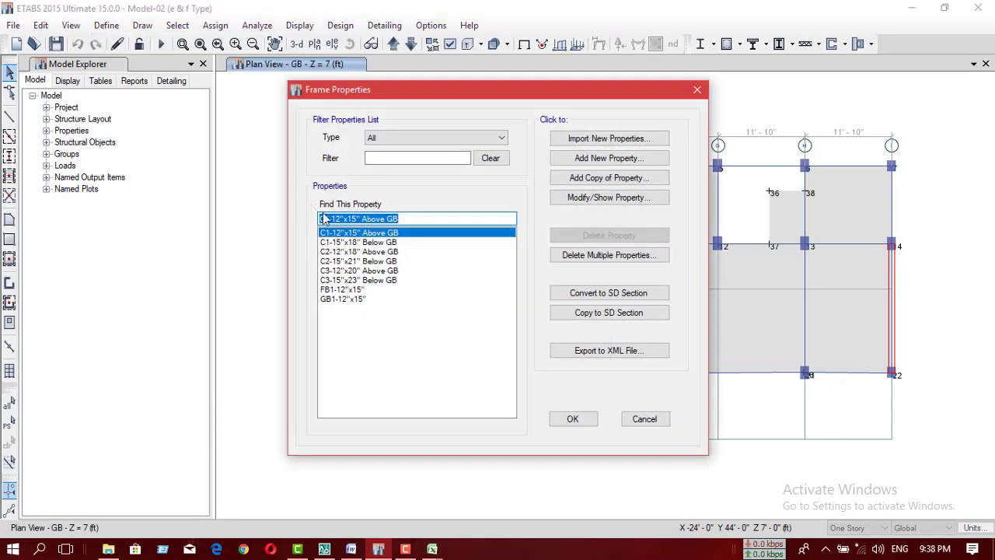
{"action": "left_click", "coordinate": [594, 201]}
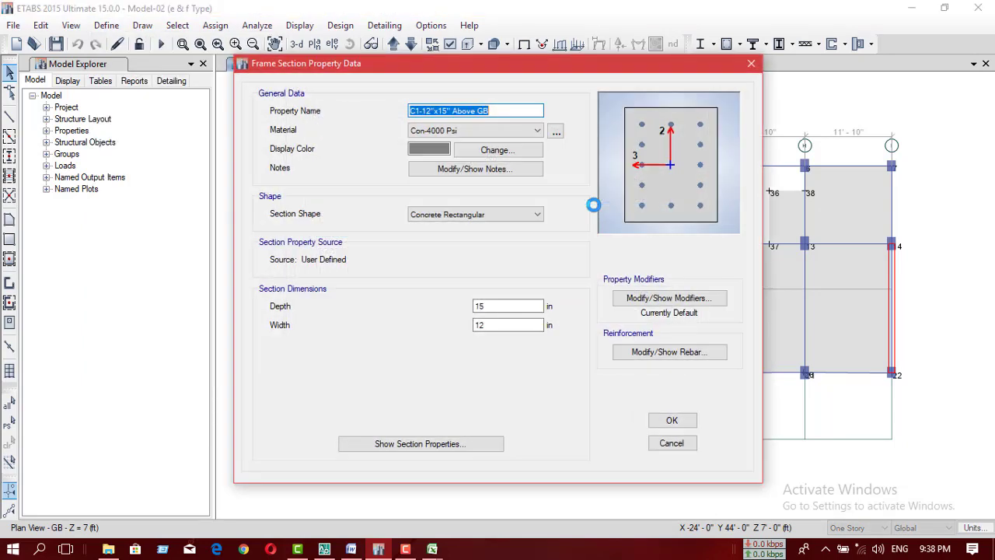
{"action": "left_click", "coordinate": [498, 327]}
{"action": "key", "text": "shift+Tab"}
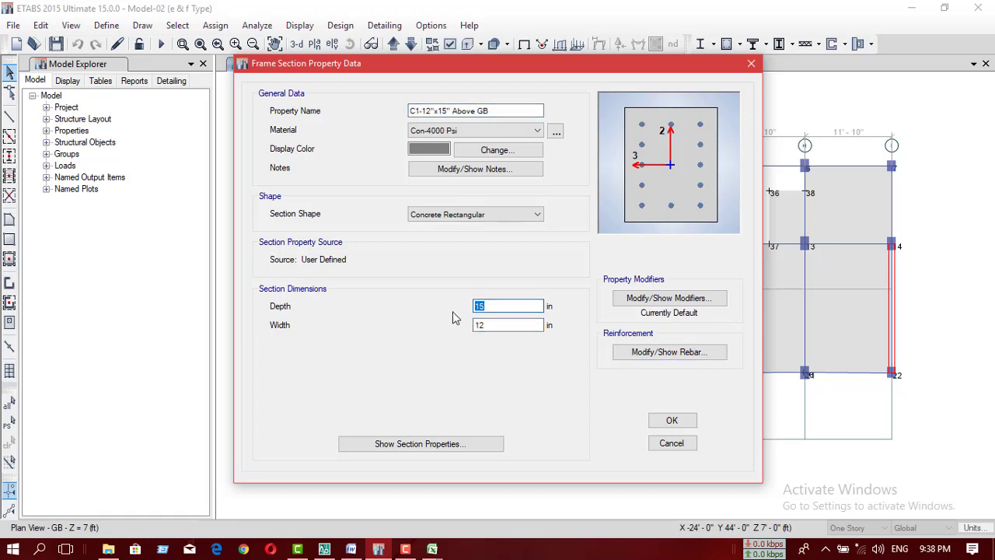
{"action": "key", "text": "Tab"}
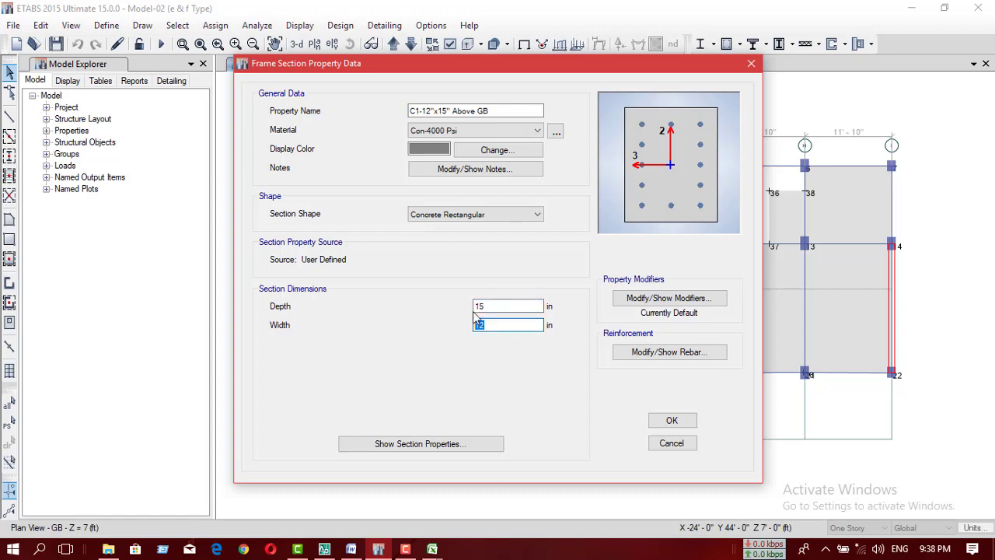
{"action": "key", "text": "shift+Tab"}
{"action": "left_click", "coordinate": [620, 352]}
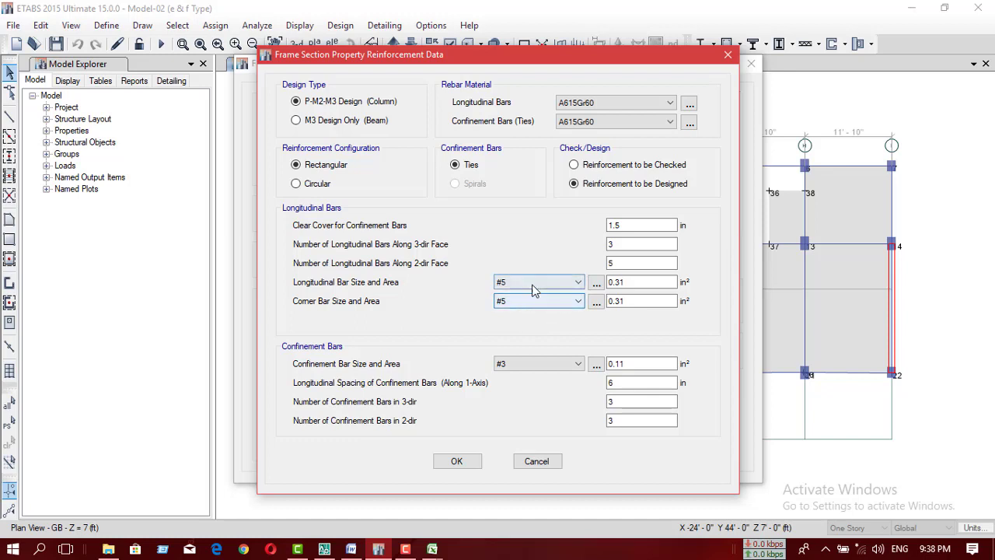
{"action": "key", "text": "shift+Tab"}
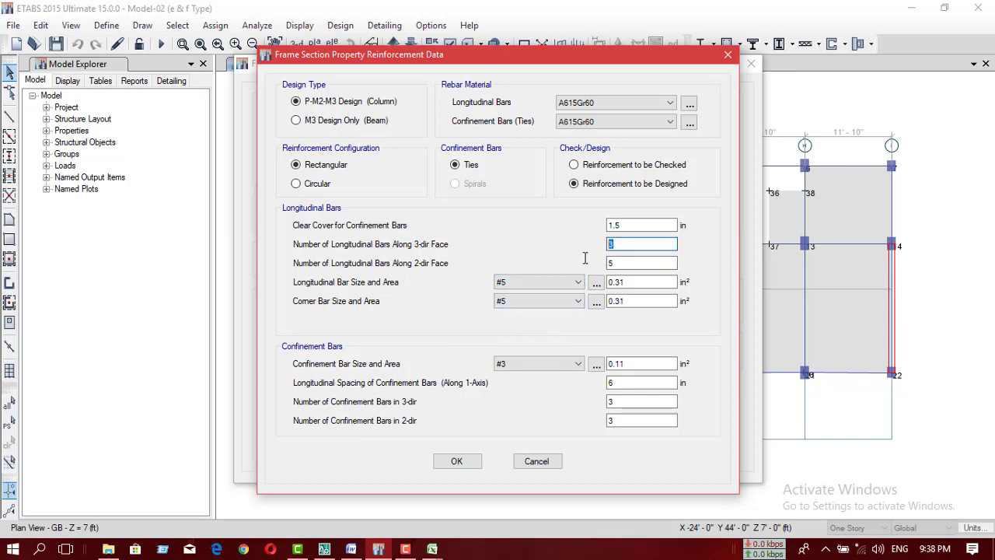
{"action": "left_click", "coordinate": [636, 165]}
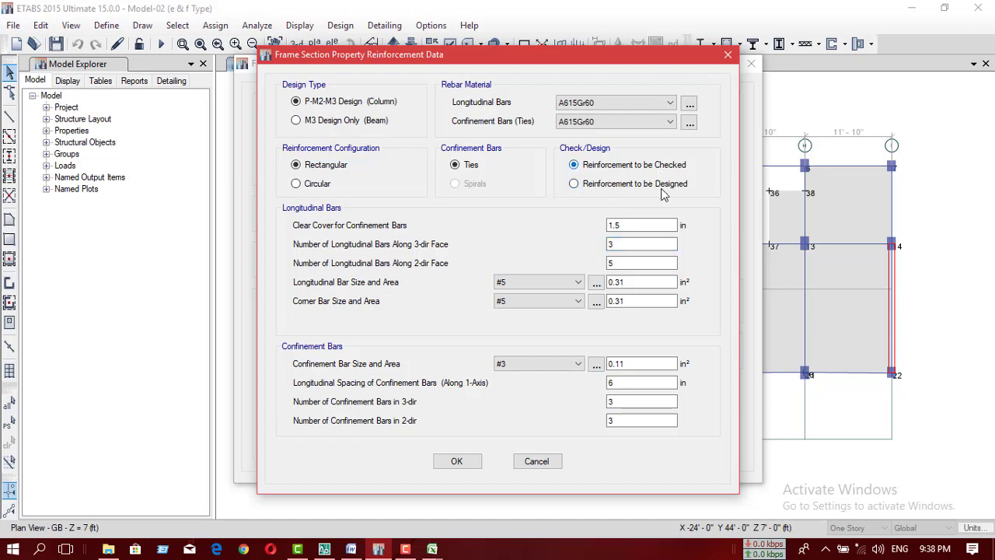
{"action": "left_click", "coordinate": [456, 461]}
{"action": "left_click", "coordinate": [670, 422]}
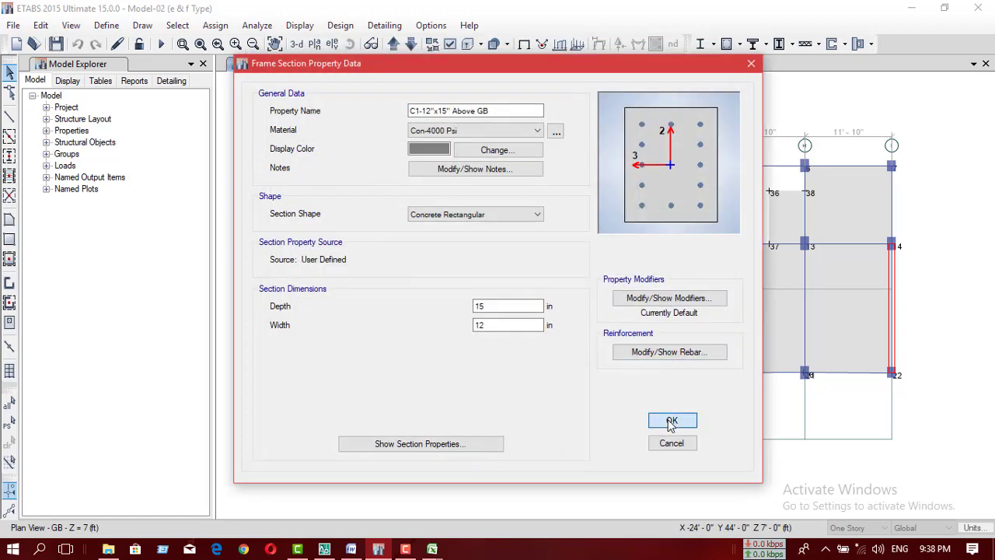
Step: Set the rebar option of frame section C1-15"x18" Below GB to Reinforcement to be Checked
{"action": "left_click", "coordinate": [366, 243]}
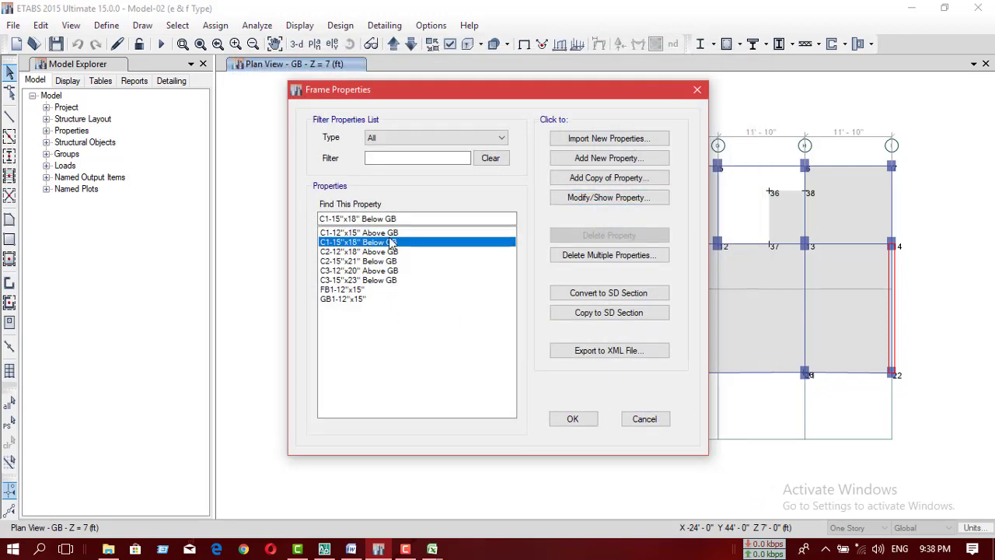
{"action": "left_click", "coordinate": [597, 197]}
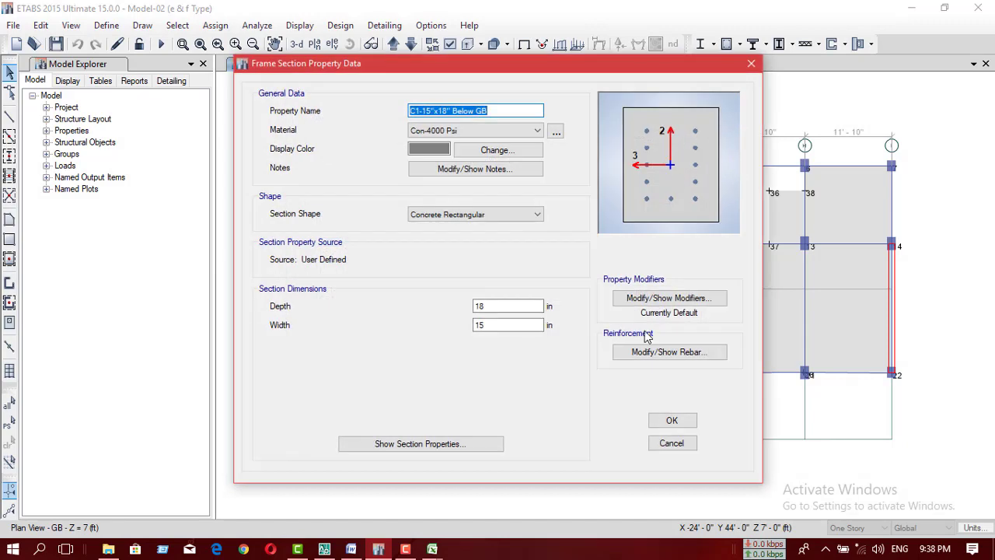
{"action": "left_click", "coordinate": [651, 354]}
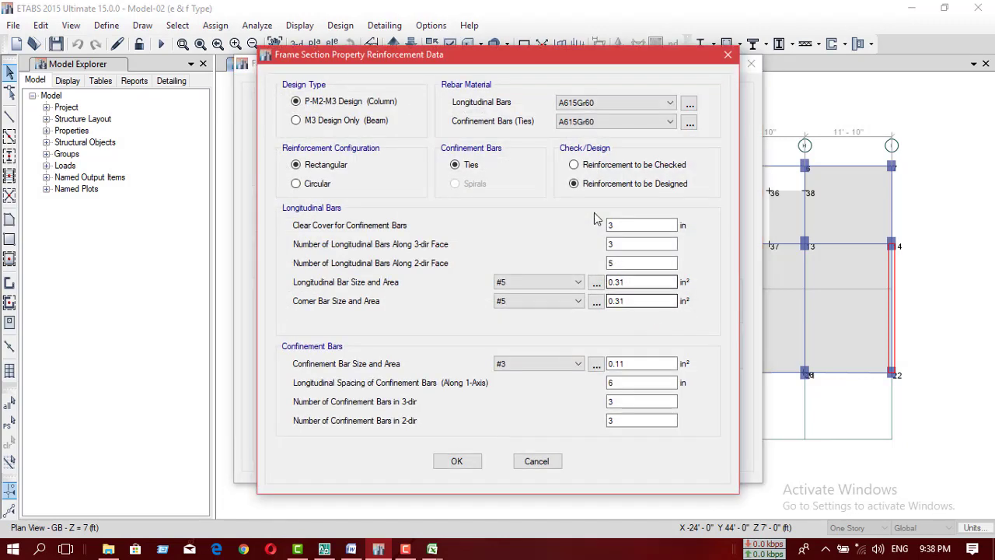
{"action": "left_click", "coordinate": [575, 165]}
{"action": "left_click", "coordinate": [457, 461]}
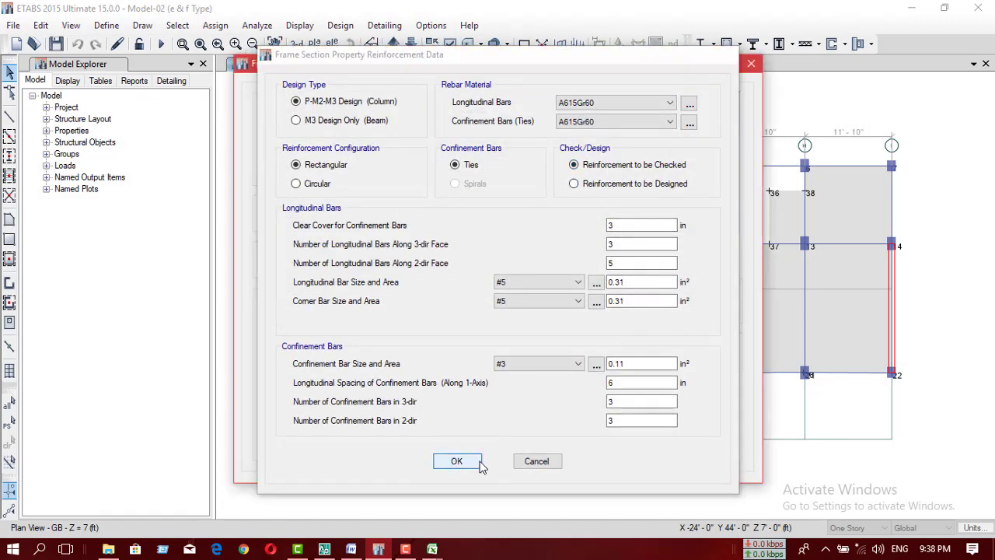
{"action": "left_click", "coordinate": [666, 441]}
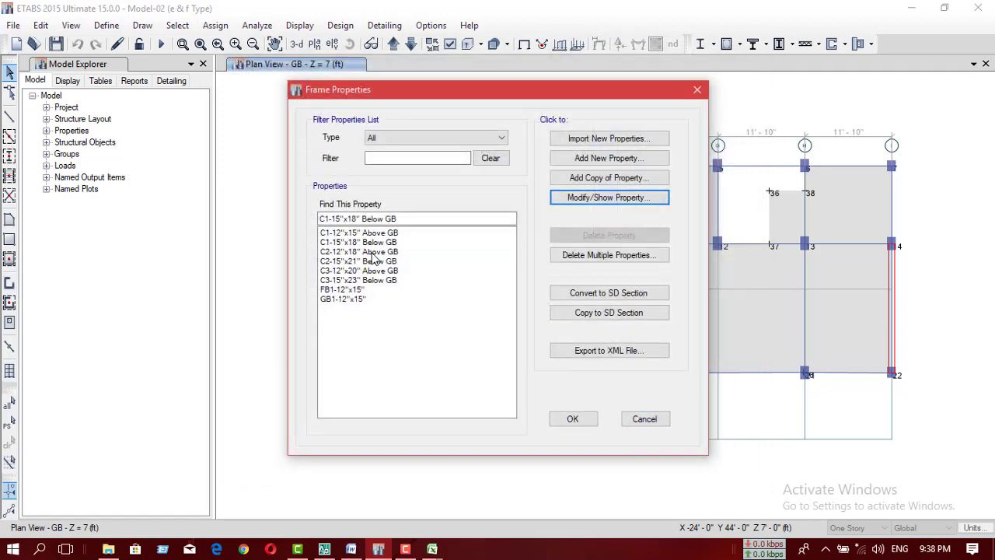
Step: Set the rebar option of frame section C2-12"x18" Above GB to Reinforcement to be Checked
{"action": "left_click", "coordinate": [373, 252]}
{"action": "left_click", "coordinate": [609, 198]}
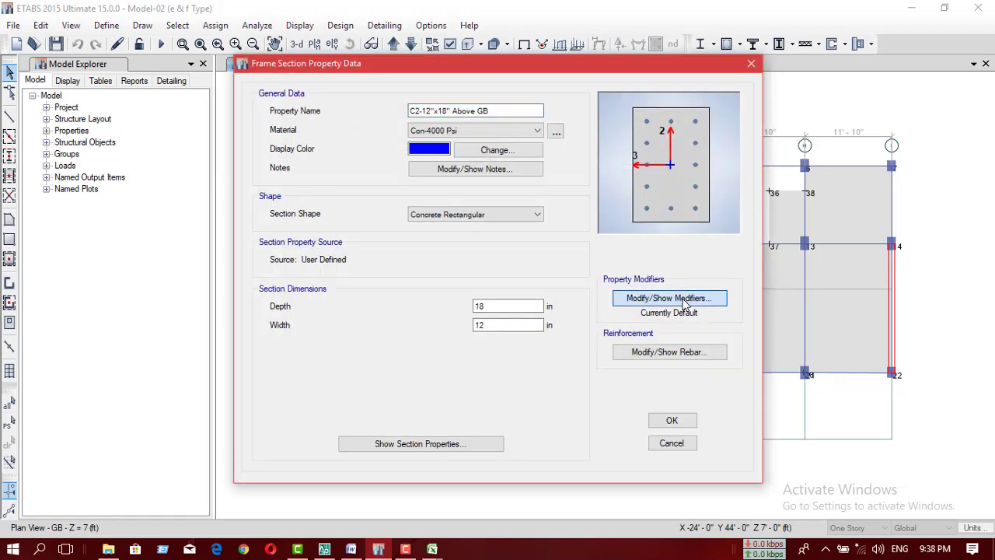
{"action": "left_click", "coordinate": [692, 352]}
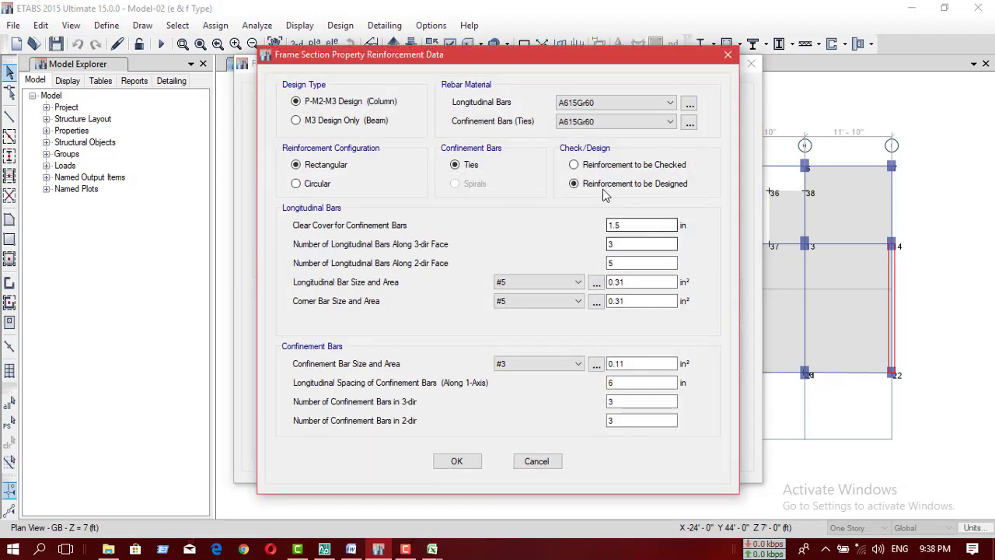
{"action": "left_click", "coordinate": [622, 165]}
{"action": "left_click", "coordinate": [457, 461]}
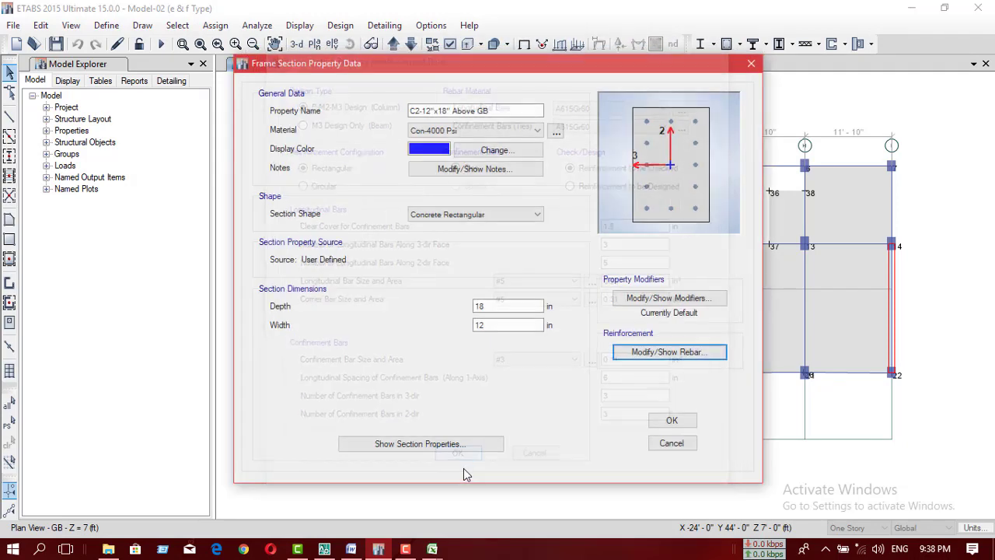
{"action": "left_click", "coordinate": [669, 419]}
Step: Set the rebar option of frame section C2-15"x21" Below GB to Reinforcement to be Checked
{"action": "left_click", "coordinate": [375, 262]}
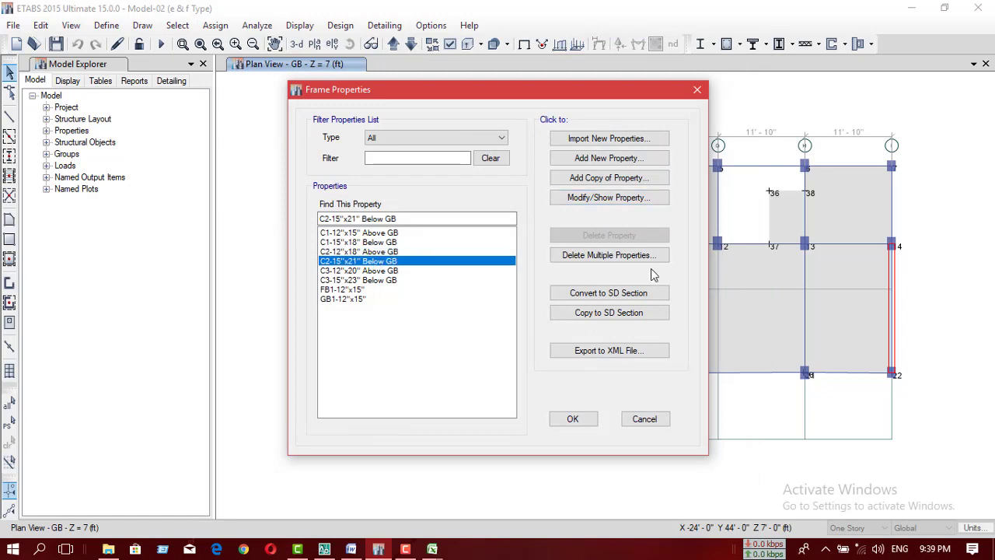
{"action": "left_click", "coordinate": [608, 198]}
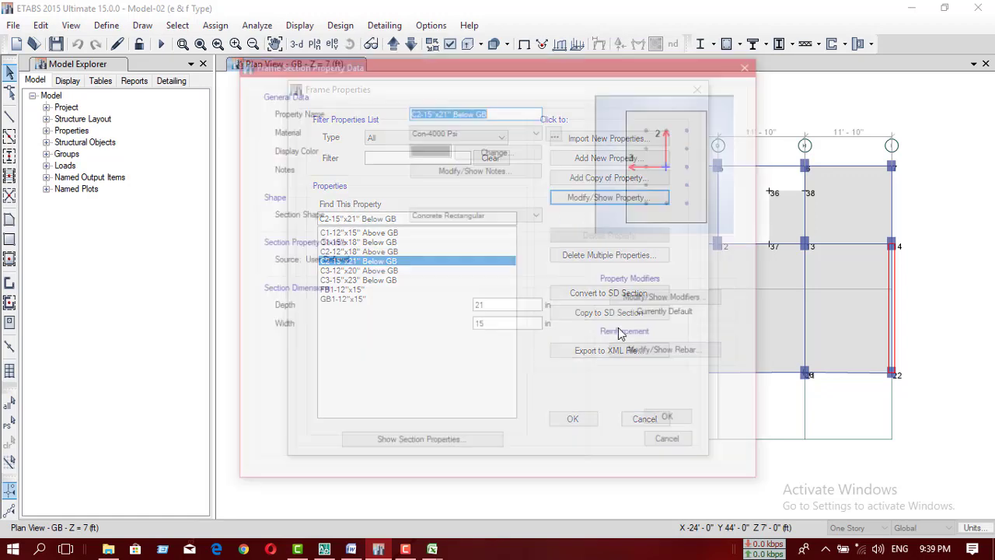
{"action": "left_click", "coordinate": [654, 352]}
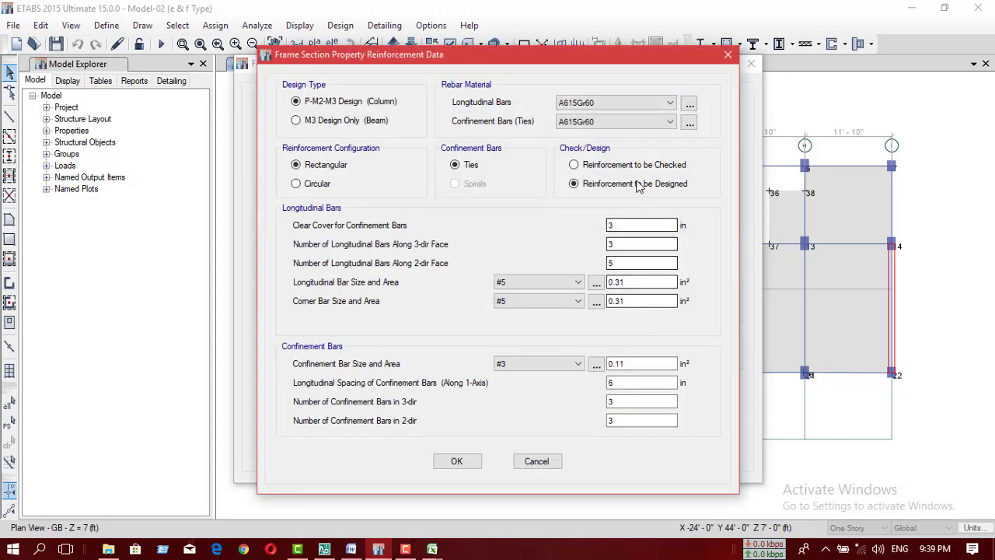
{"action": "left_click", "coordinate": [642, 166]}
{"action": "left_click", "coordinate": [467, 470]}
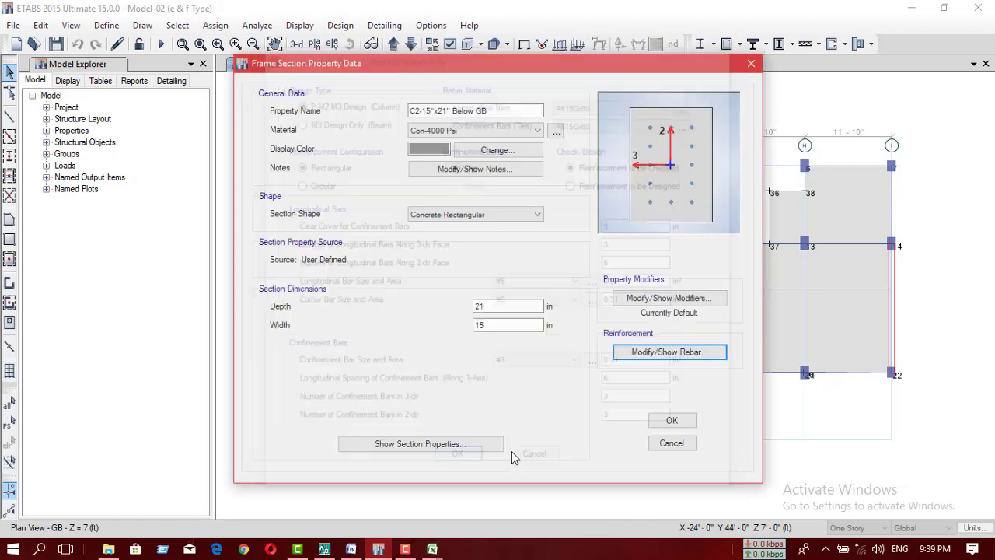
{"action": "left_click", "coordinate": [686, 419]}
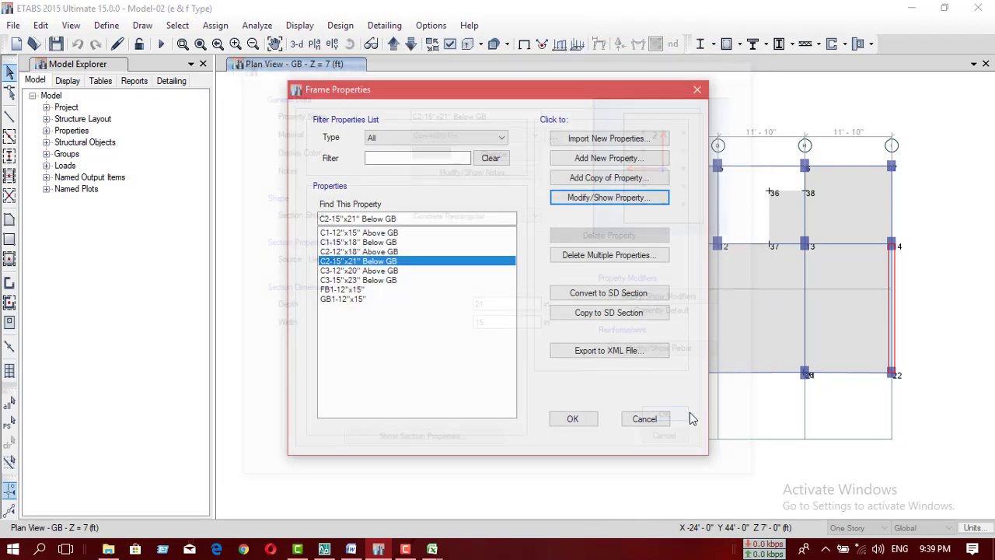
Step: Set the rebar option of frame section C3-12"x20" Above GB to Reinforcement to be Checked
{"action": "left_click", "coordinate": [370, 271]}
{"action": "left_click", "coordinate": [591, 204]}
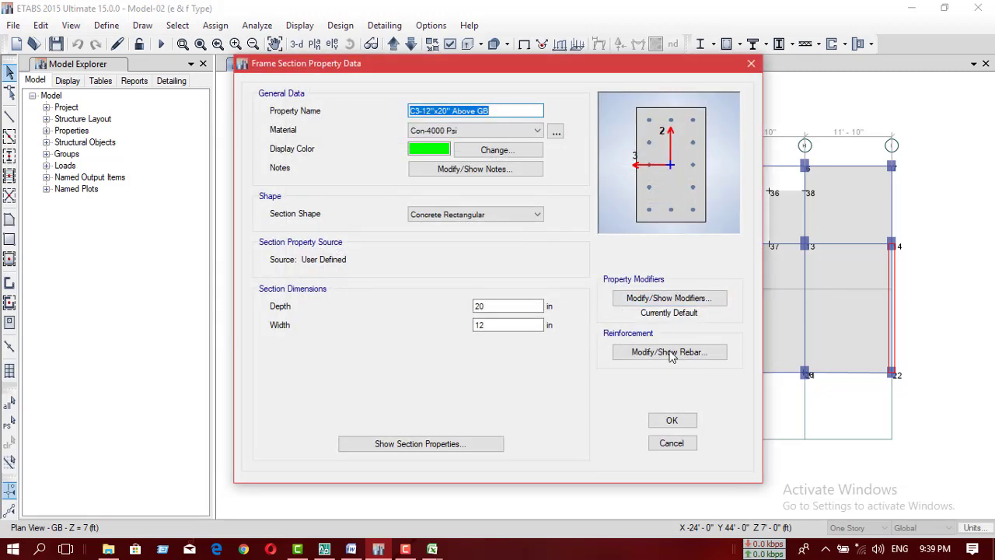
{"action": "left_click", "coordinate": [671, 352]}
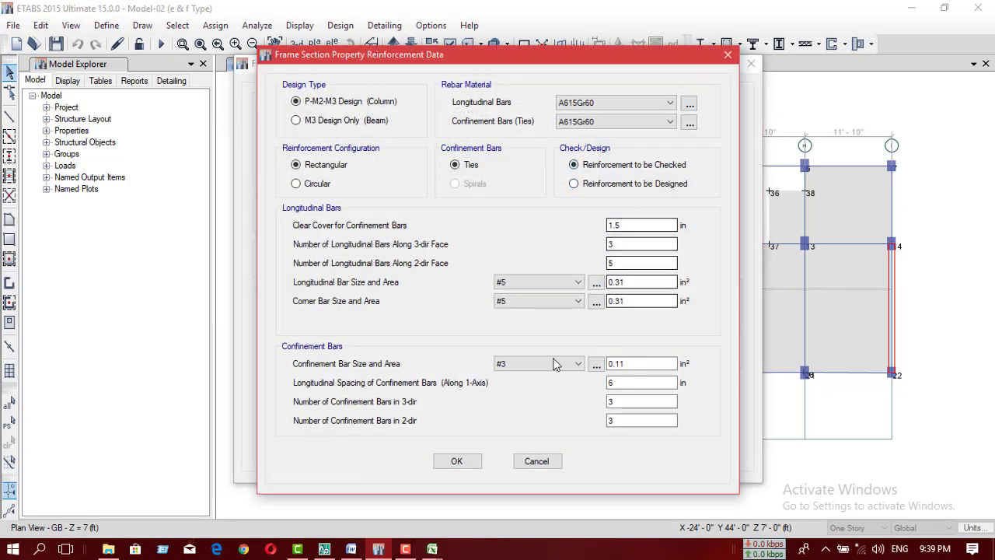
{"action": "left_click", "coordinate": [456, 461]}
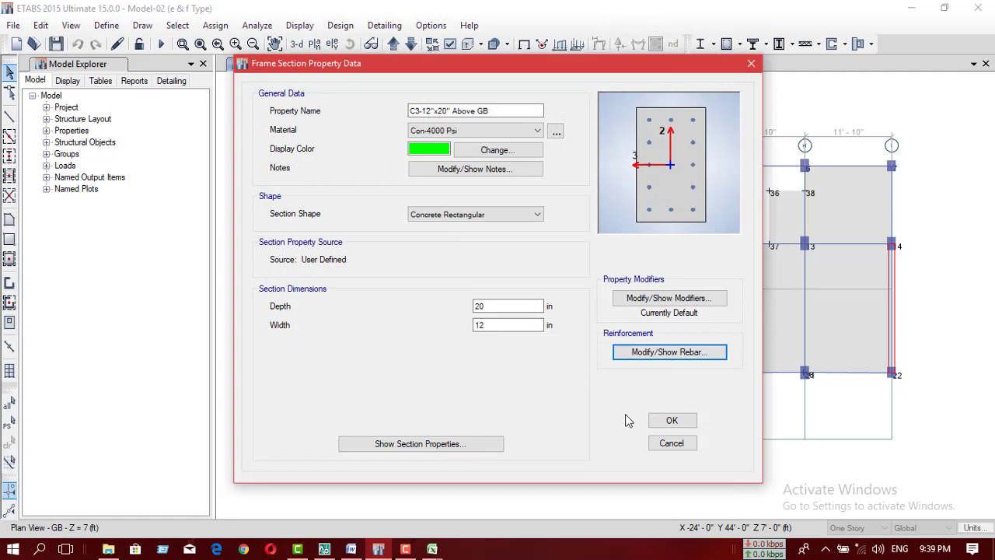
{"action": "left_click", "coordinate": [671, 420]}
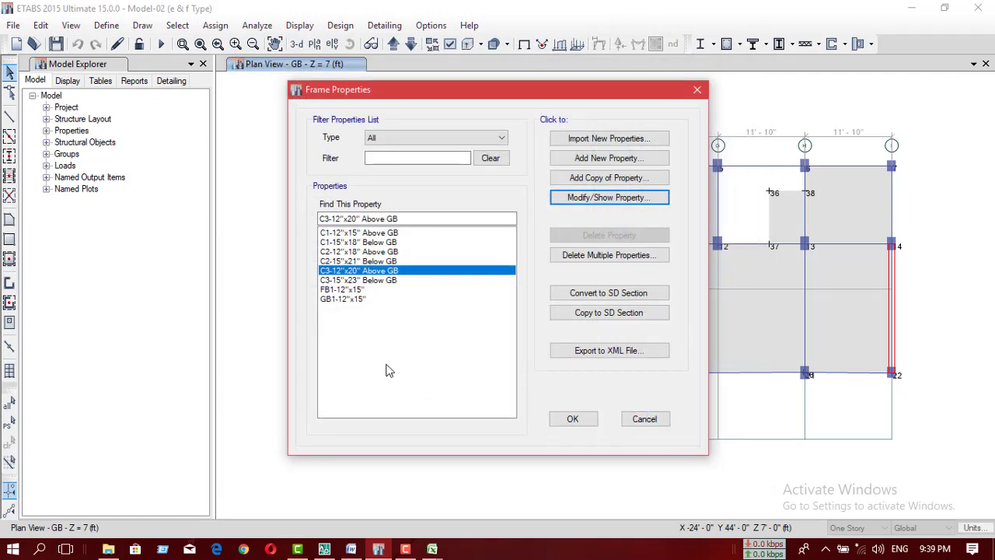
Step: Recheck the reinforcement data of frame section C3-12"x20" Above GB, keeping Reinforcement to be Checked
{"action": "left_click", "coordinate": [374, 281]}
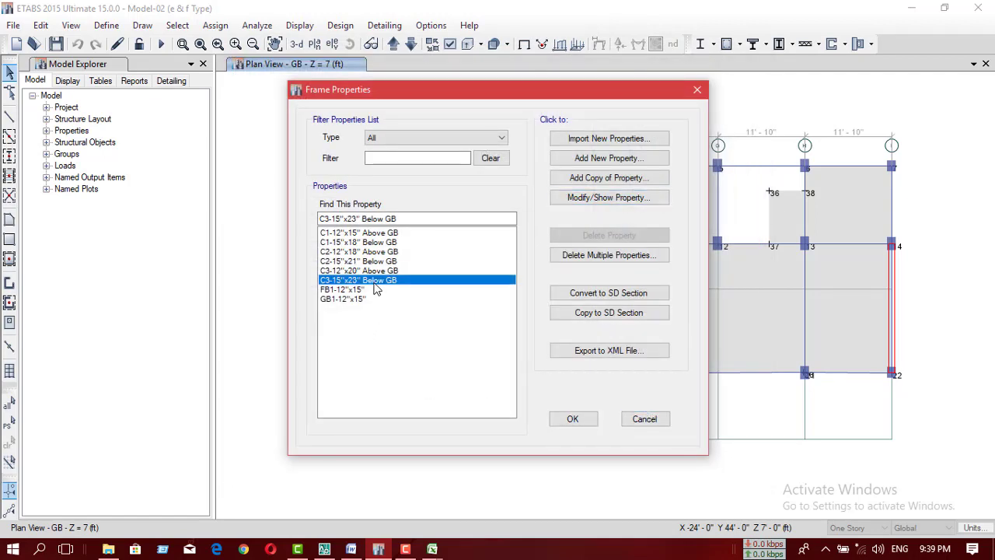
{"action": "left_click", "coordinate": [380, 271]}
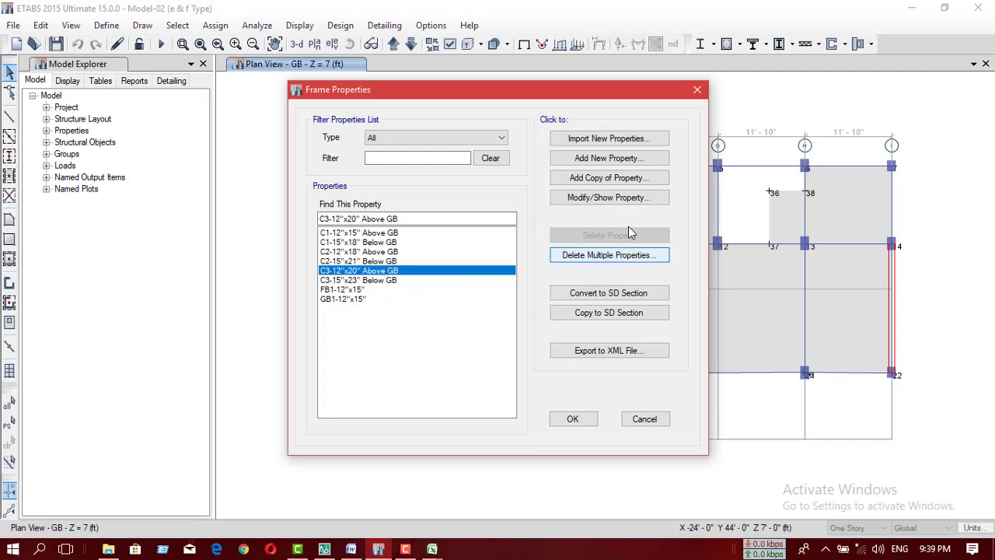
{"action": "left_click", "coordinate": [604, 199]}
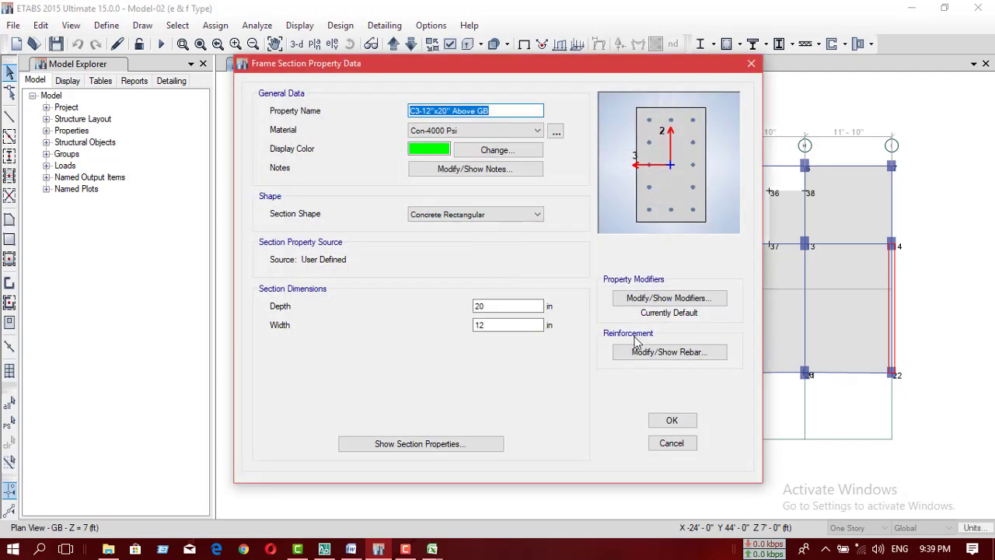
{"action": "left_click", "coordinate": [640, 354]}
{"action": "left_click", "coordinate": [636, 184]}
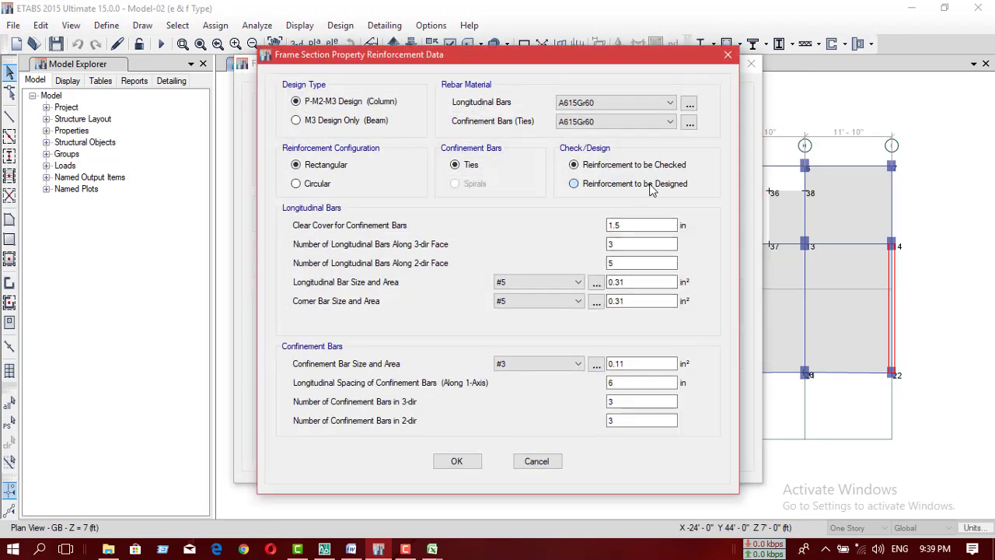
{"action": "left_click", "coordinate": [457, 461]}
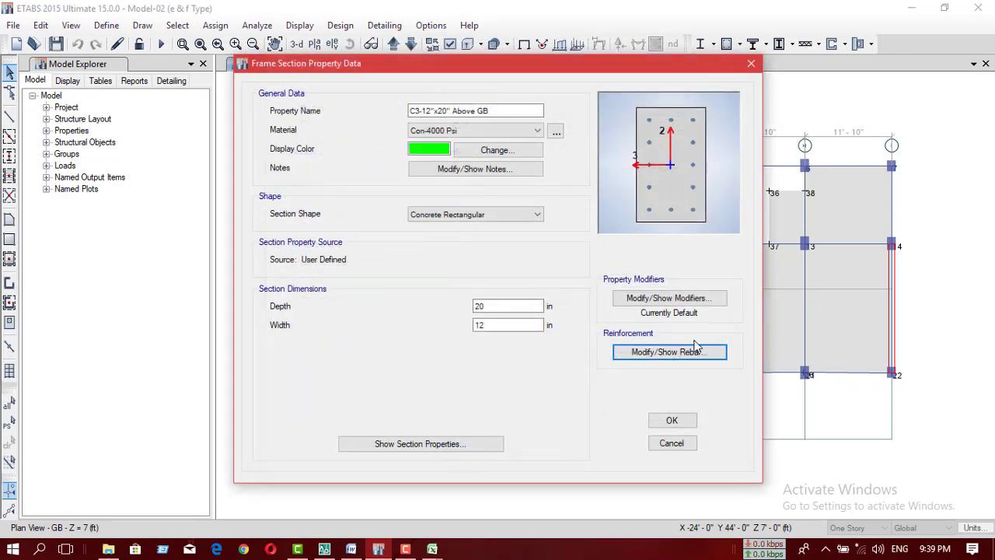
{"action": "left_click", "coordinate": [670, 420]}
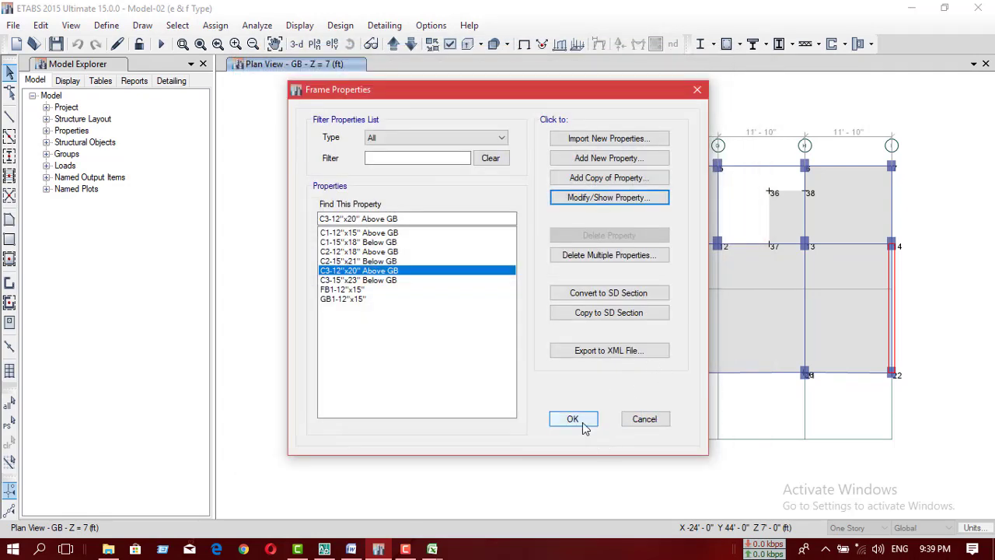
Step: Accept the frame property changes and run the analysis of the model
{"action": "left_click", "coordinate": [576, 420]}
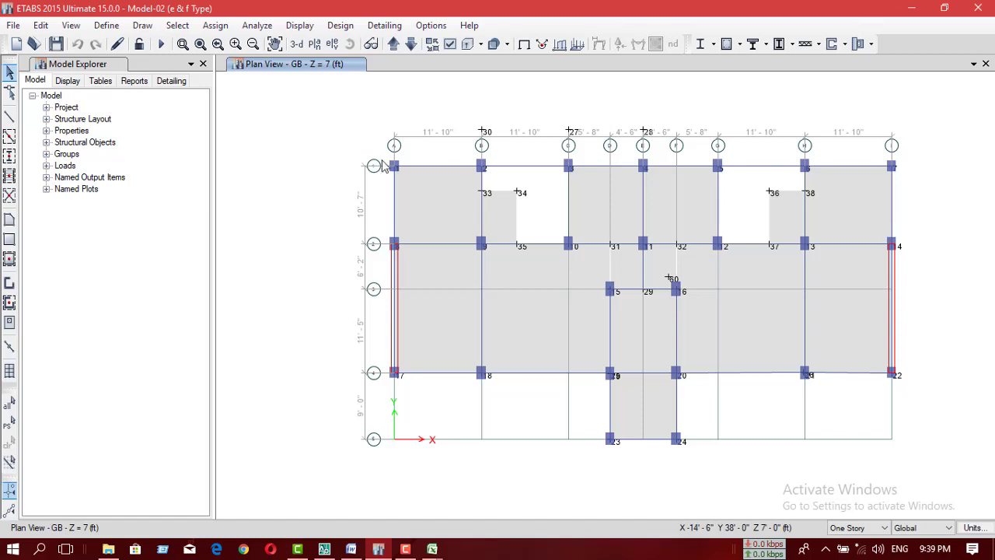
{"action": "left_click", "coordinate": [160, 44]}
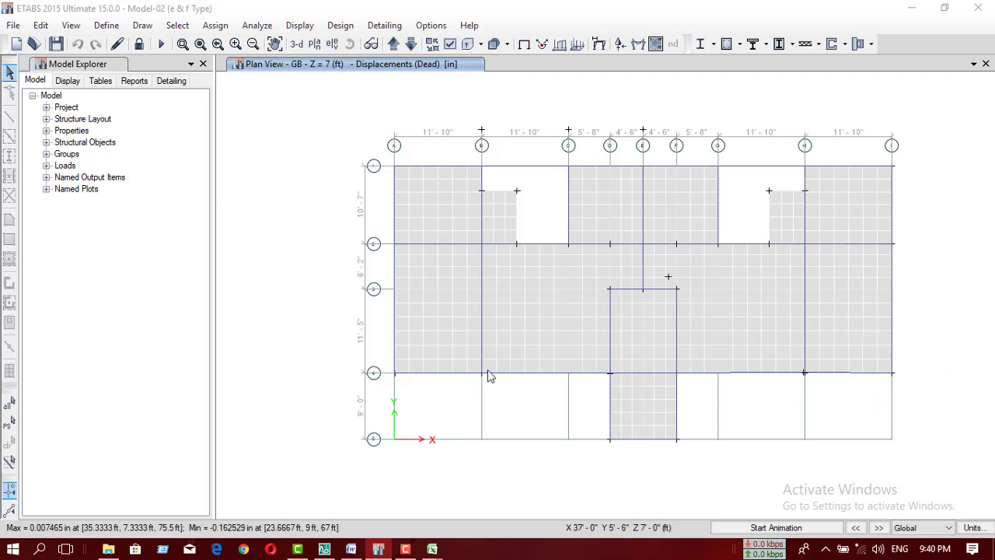
Step: Review the design load combinations selected for concrete frame design
{"action": "left_click", "coordinate": [340, 26]}
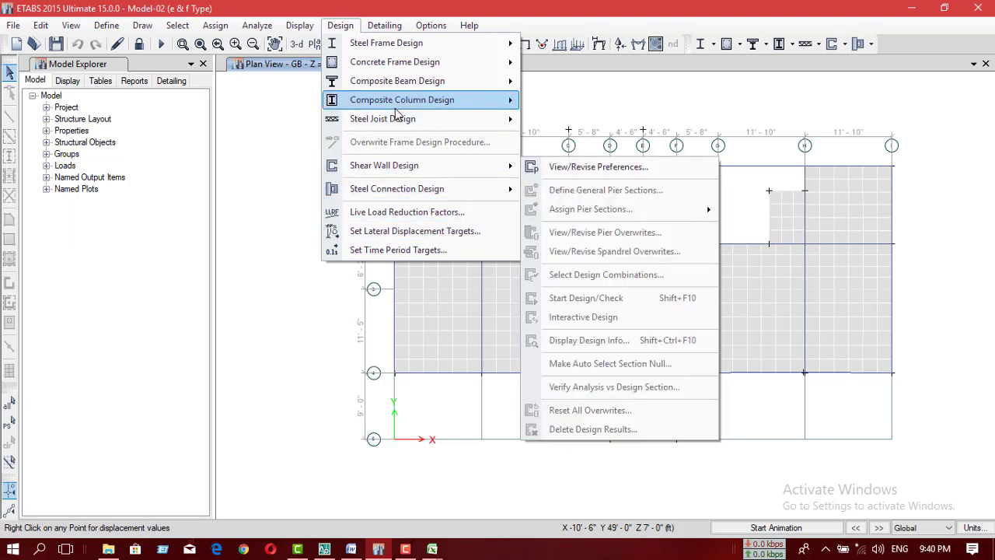
{"action": "mouse_move", "coordinate": [400, 190]}
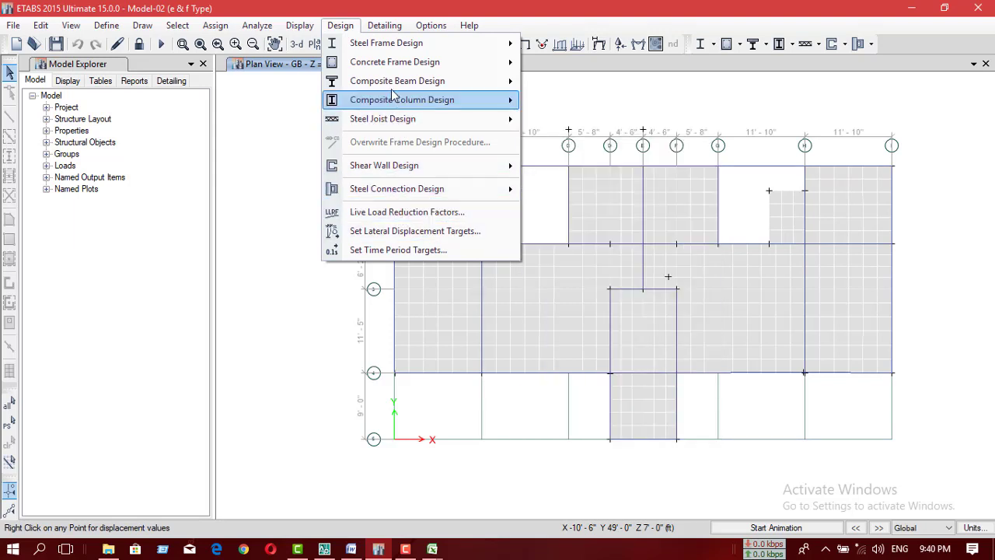
{"action": "mouse_move", "coordinate": [420, 70]}
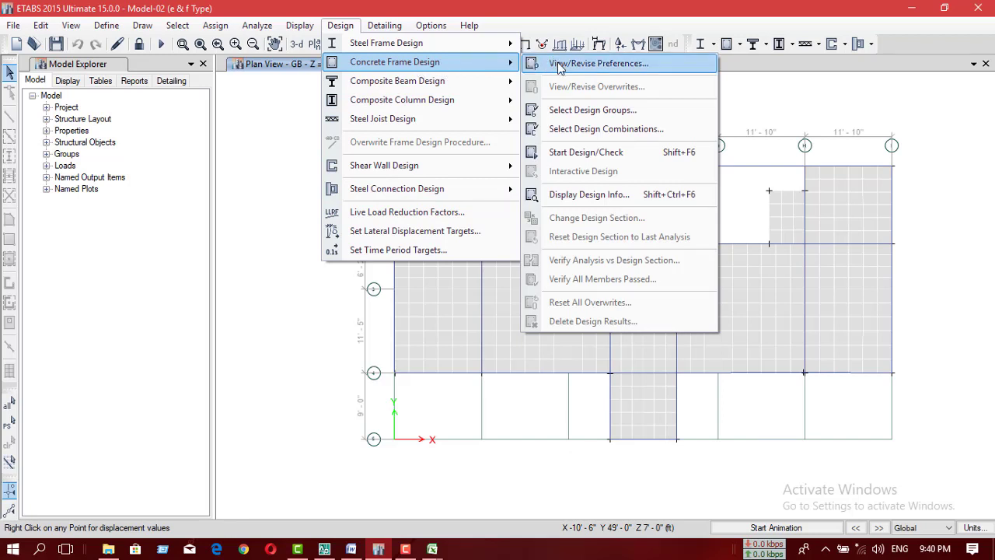
{"action": "left_click", "coordinate": [575, 131]}
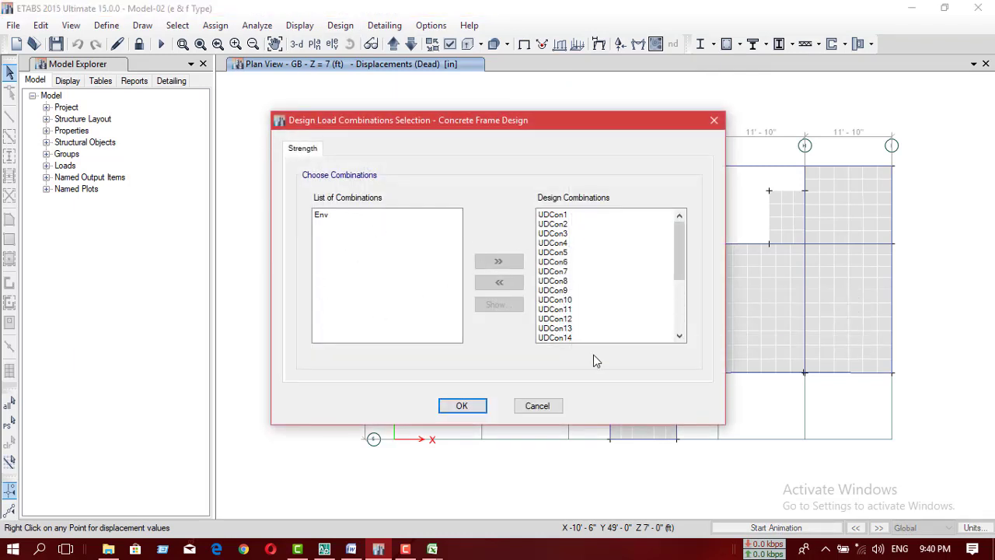
{"action": "left_click_drag", "start_coordinate": [677, 268], "coordinate": [681, 336]}
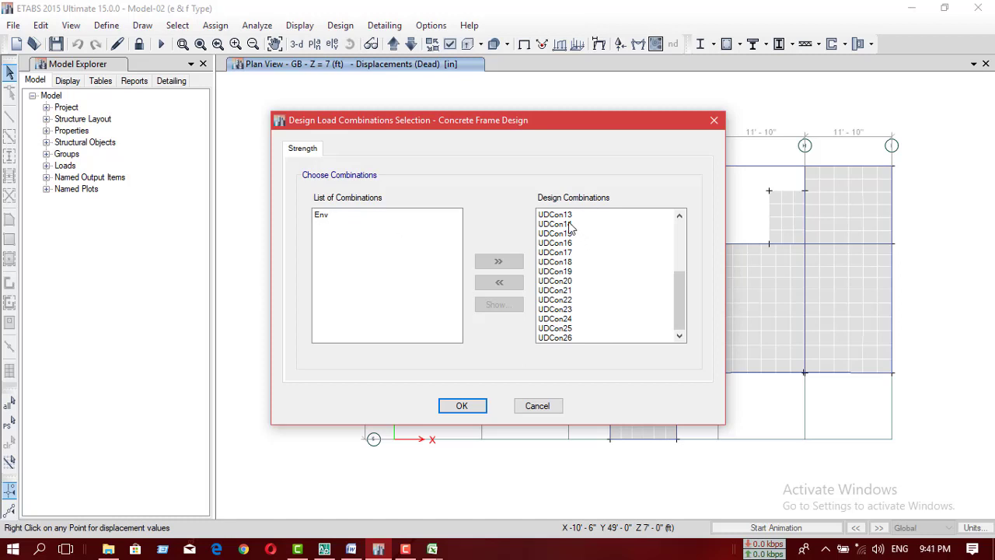
{"action": "left_click_drag", "start_coordinate": [678, 316], "coordinate": [678, 244]}
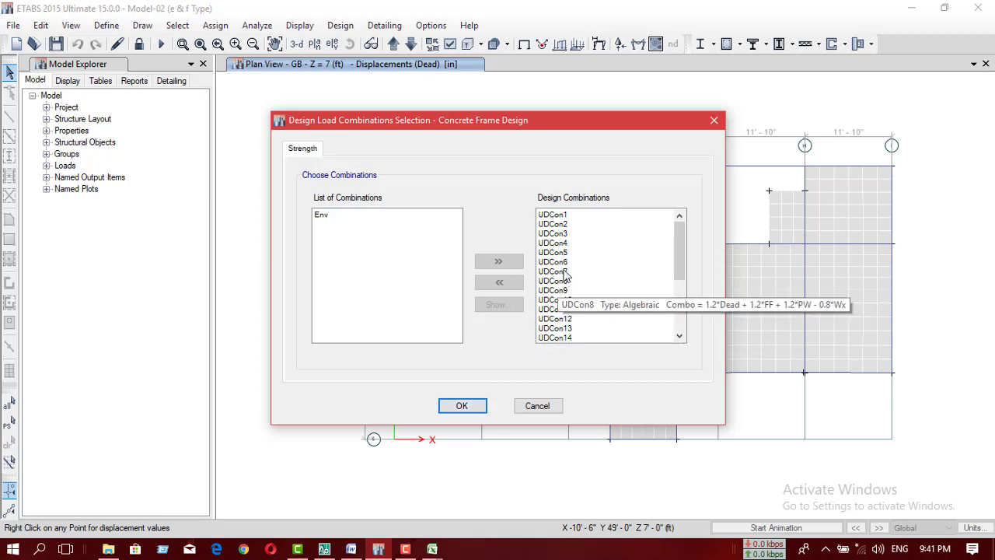
{"action": "mouse_move", "coordinate": [565, 228]}
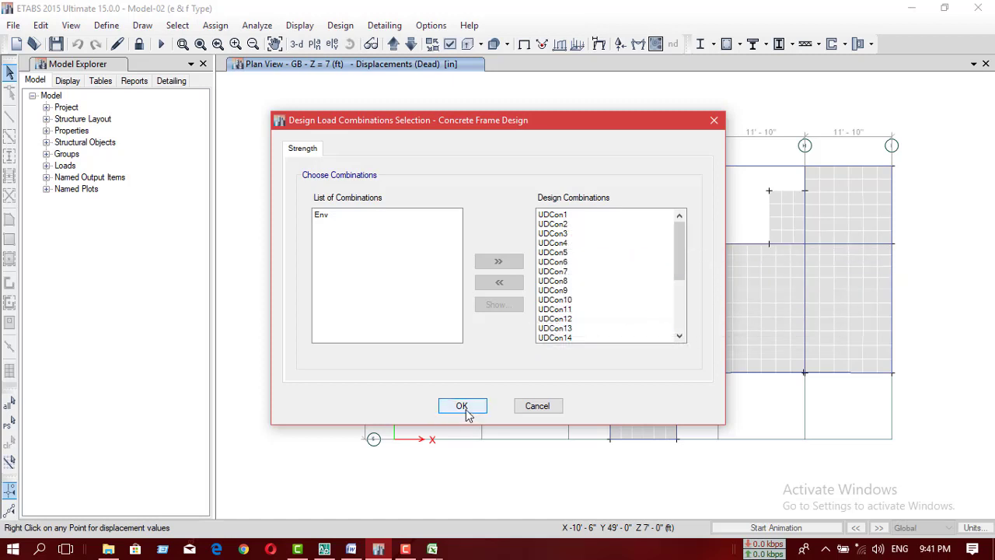
{"action": "left_click", "coordinate": [462, 406]}
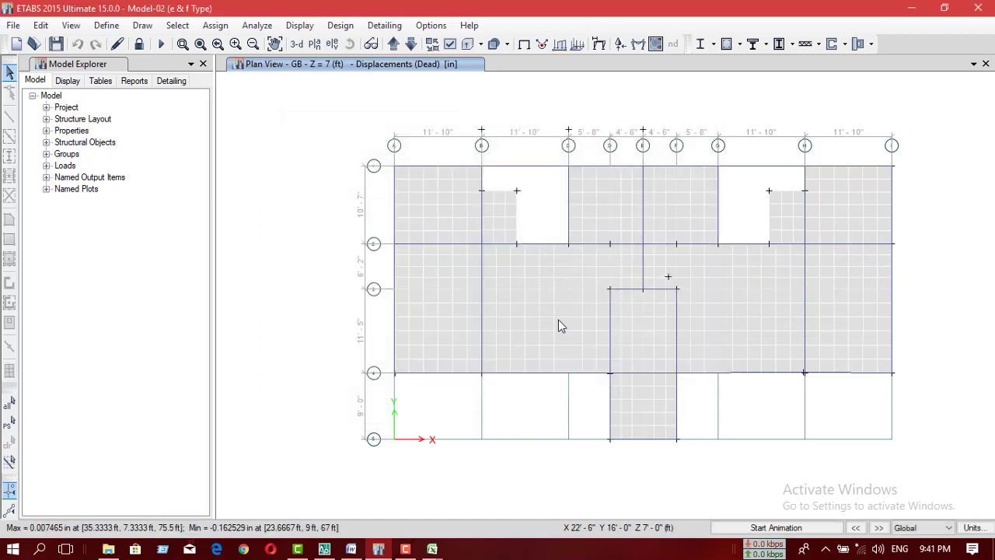
Step: Run the concrete frame design check on the analysed model
{"action": "left_click", "coordinate": [354, 27]}
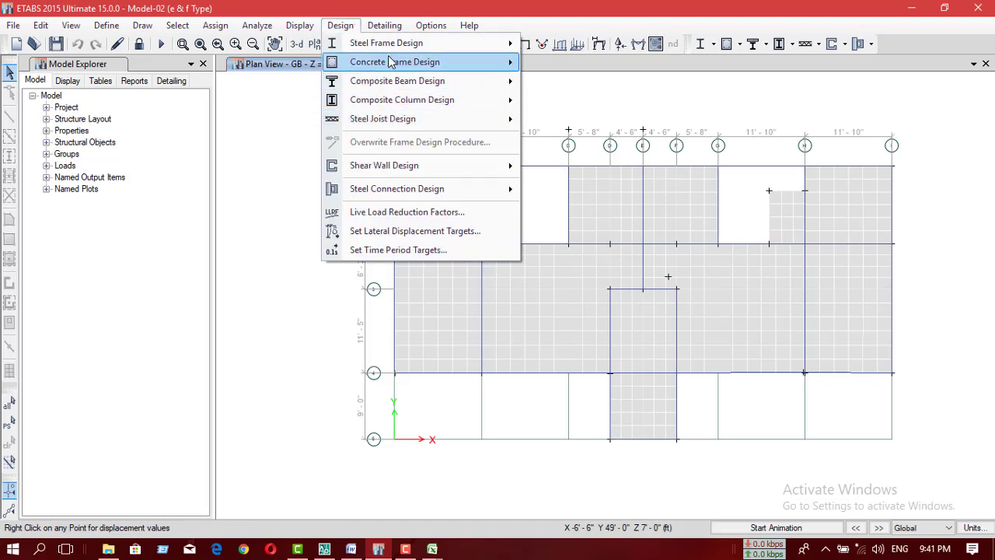
{"action": "mouse_move", "coordinate": [392, 62]}
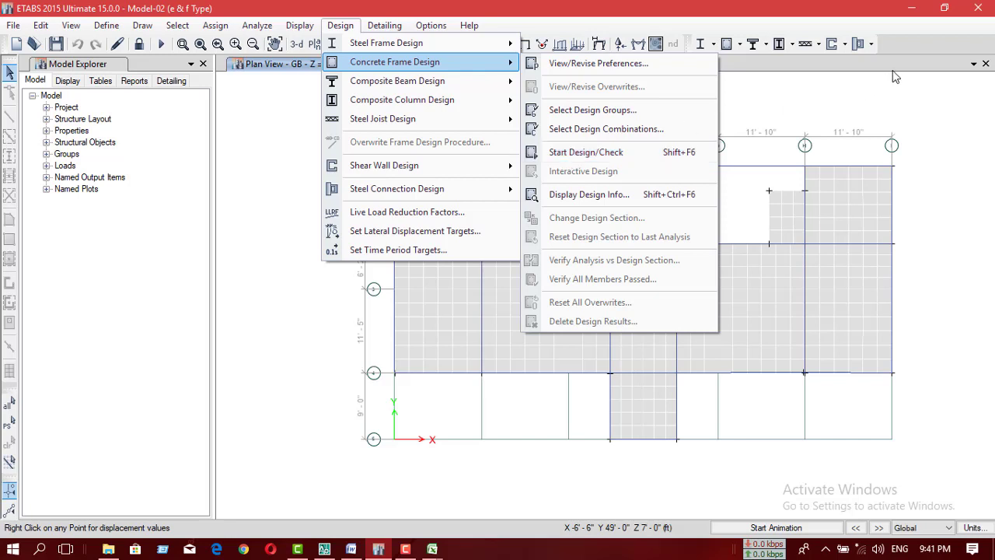
{"action": "left_click", "coordinate": [851, 97]}
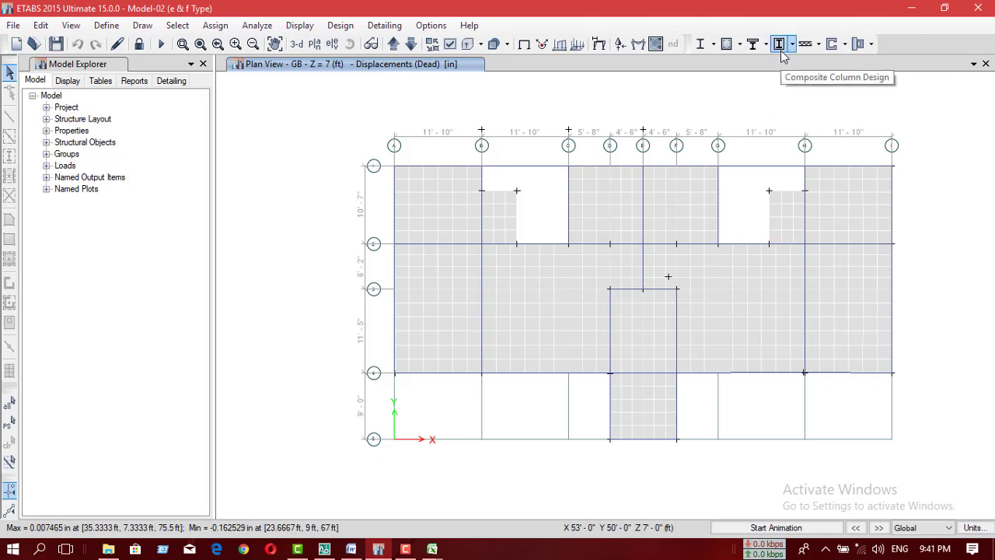
{"action": "left_click", "coordinate": [728, 47]}
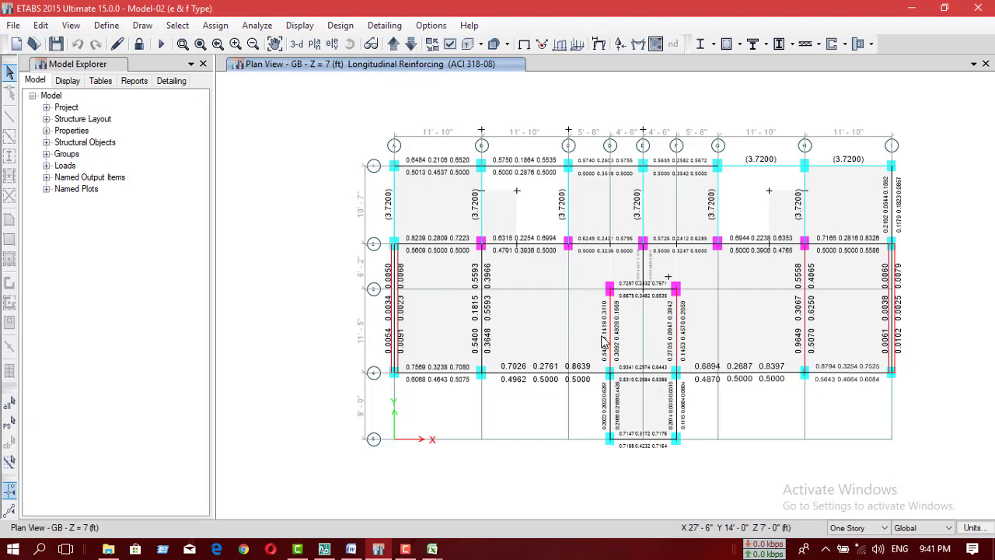
Step: Examine the longitudinal reinforcing on the GB plan and the design information of the overstressed beam on grid D between grids 3 and 4
{"action": "scroll", "coordinate": [603, 335], "scroll_direction": "up", "scroll_amount": 3}
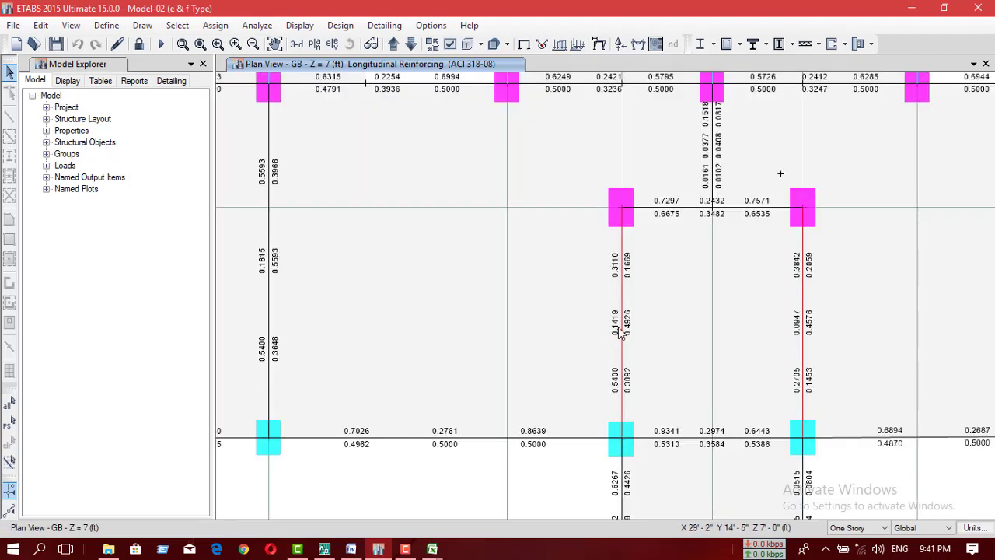
{"action": "scroll", "coordinate": [620, 331], "scroll_direction": "down", "scroll_amount": 3}
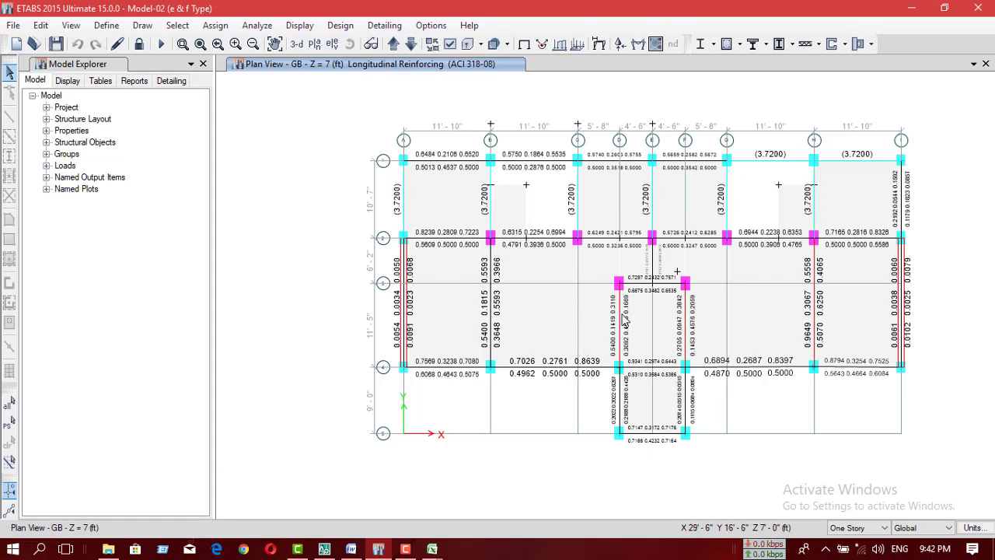
{"action": "scroll", "coordinate": [614, 322], "scroll_direction": "up", "scroll_amount": 3}
{"action": "right_click", "coordinate": [614, 323]}
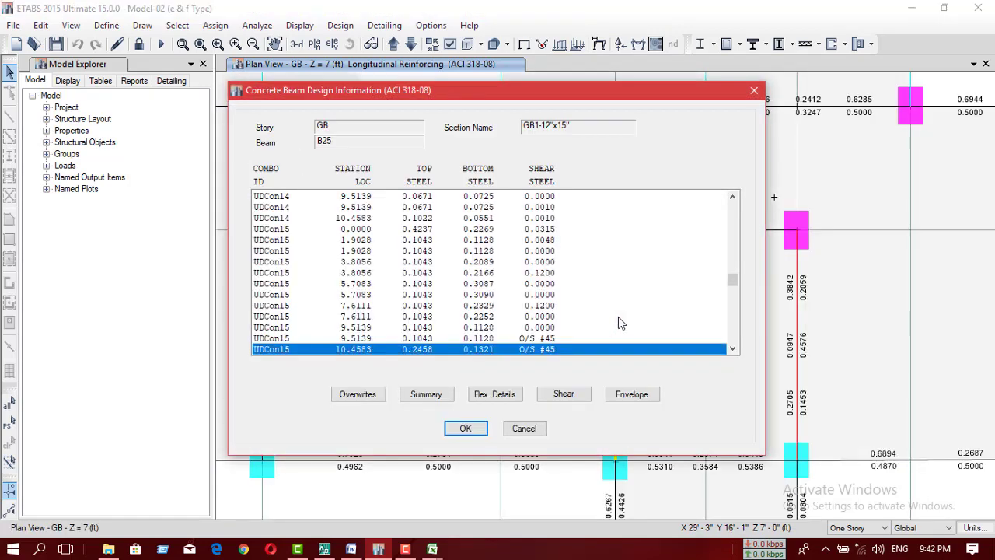
{"action": "left_click", "coordinate": [751, 92]}
{"action": "scroll", "coordinate": [537, 253], "scroll_direction": "down", "scroll_amount": 3}
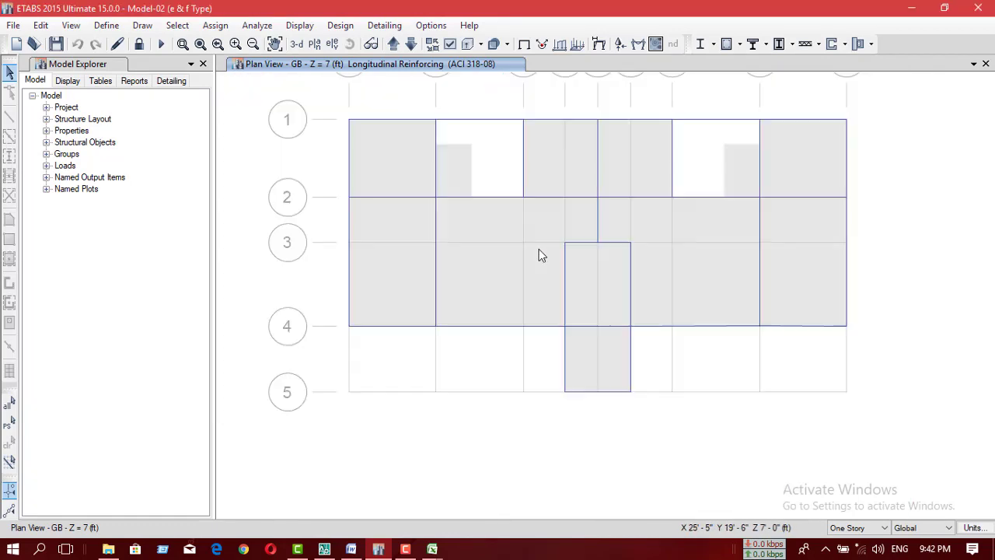